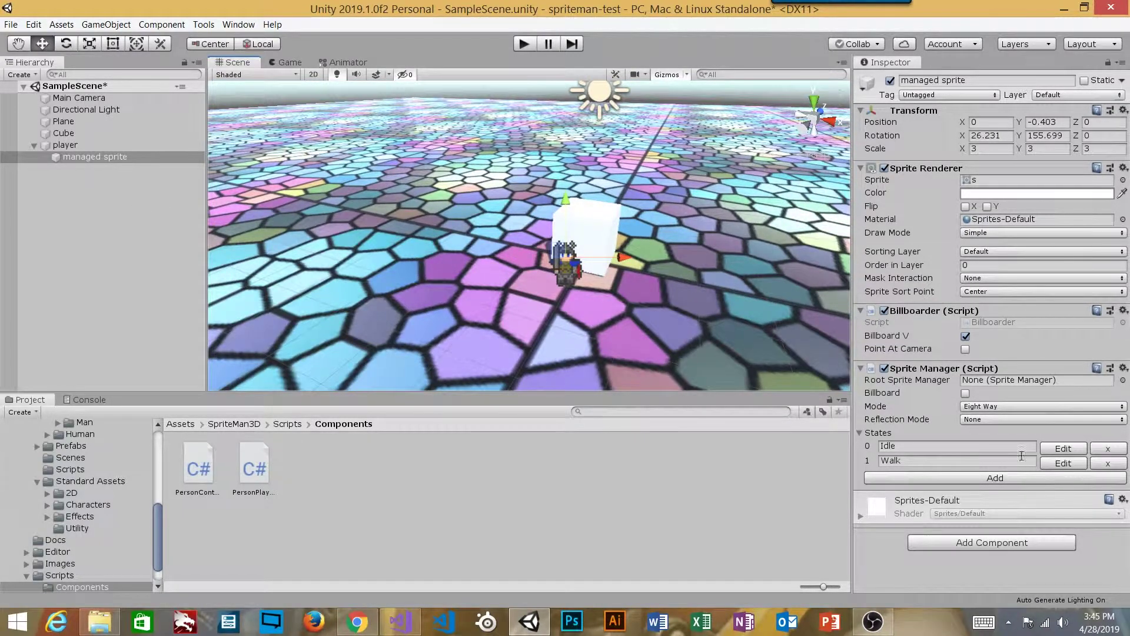
Add two states named Jump and Attack to the managed sprite's Sprite Manager
left_click(917, 478)
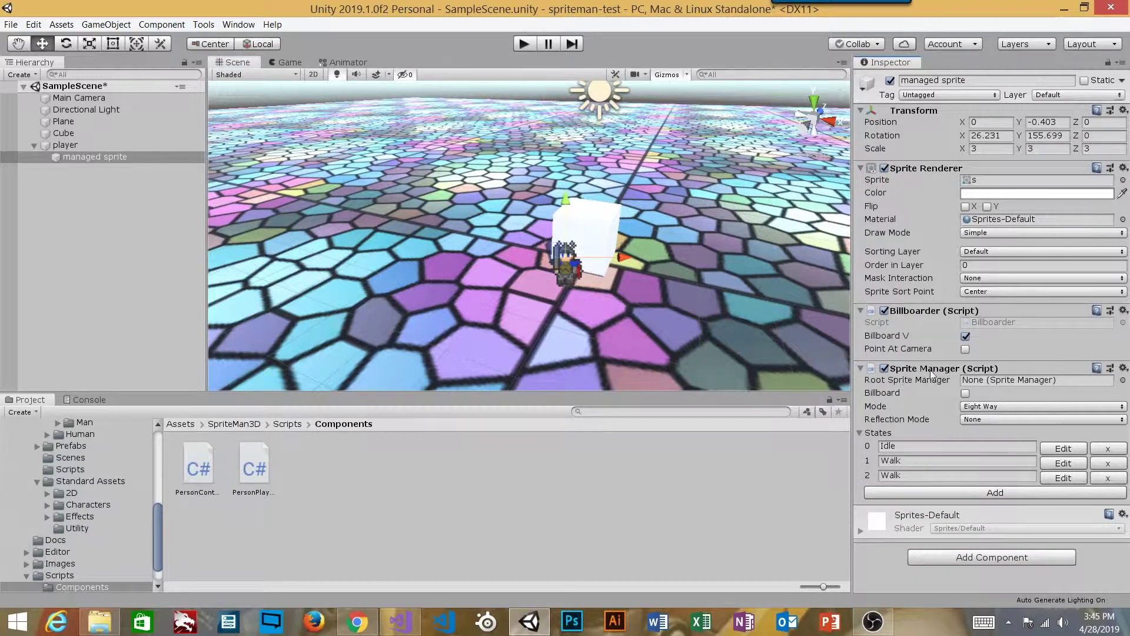
left_click(913, 477)
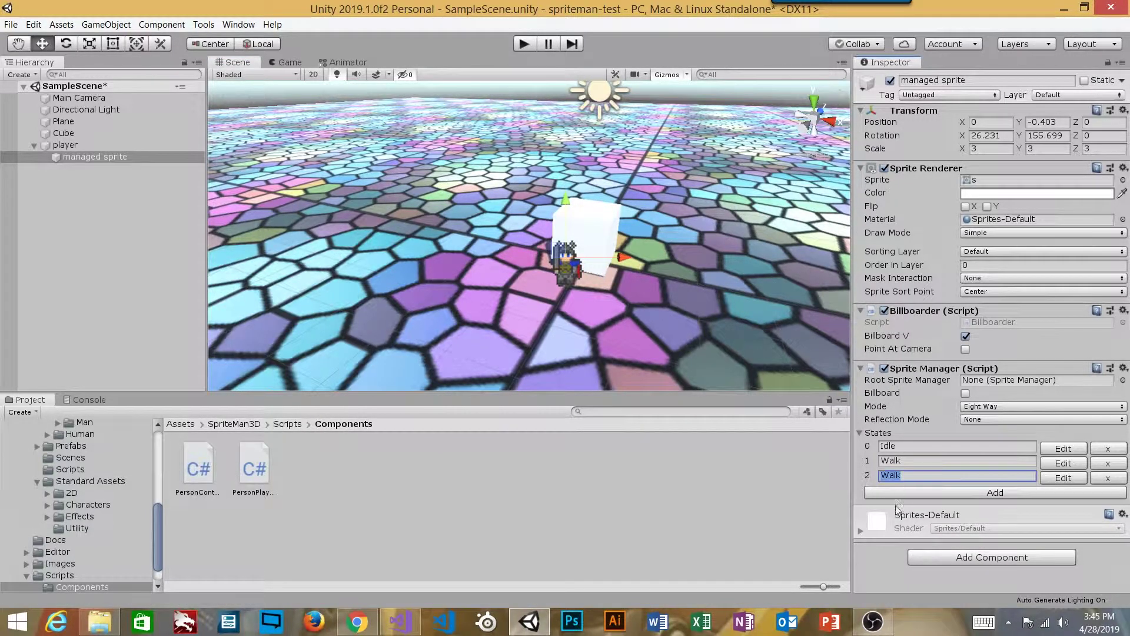
type("Jump")
left_click(947, 492)
left_click(911, 492)
type("Attack")
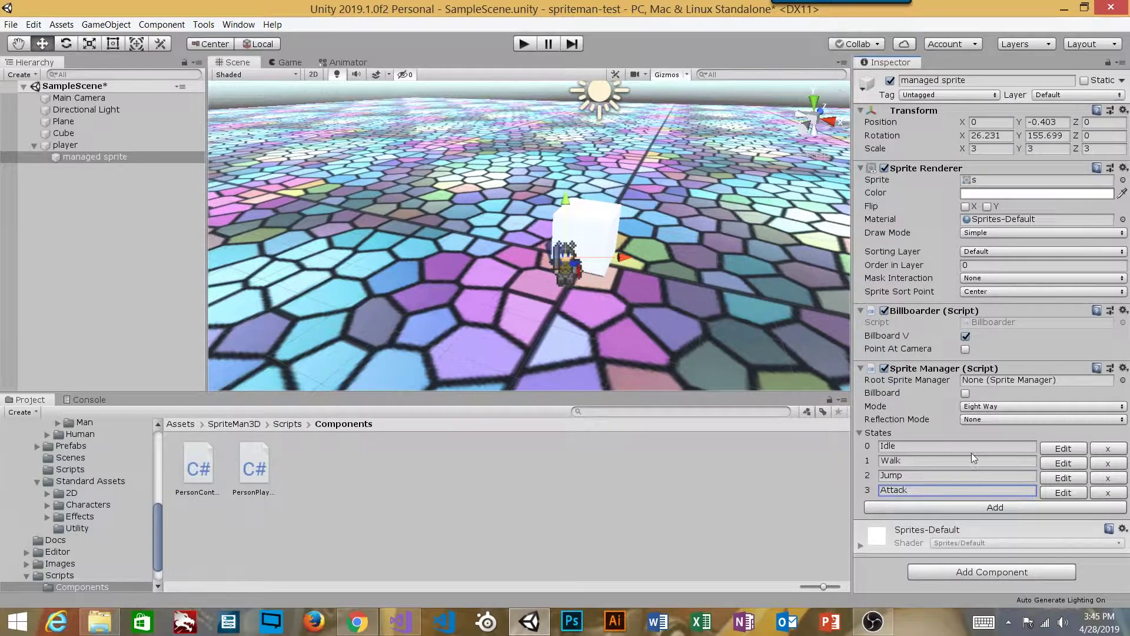
Open the Jump state for editing, set its frame count to 1 and show the N direction's frame
left_click(1048, 478)
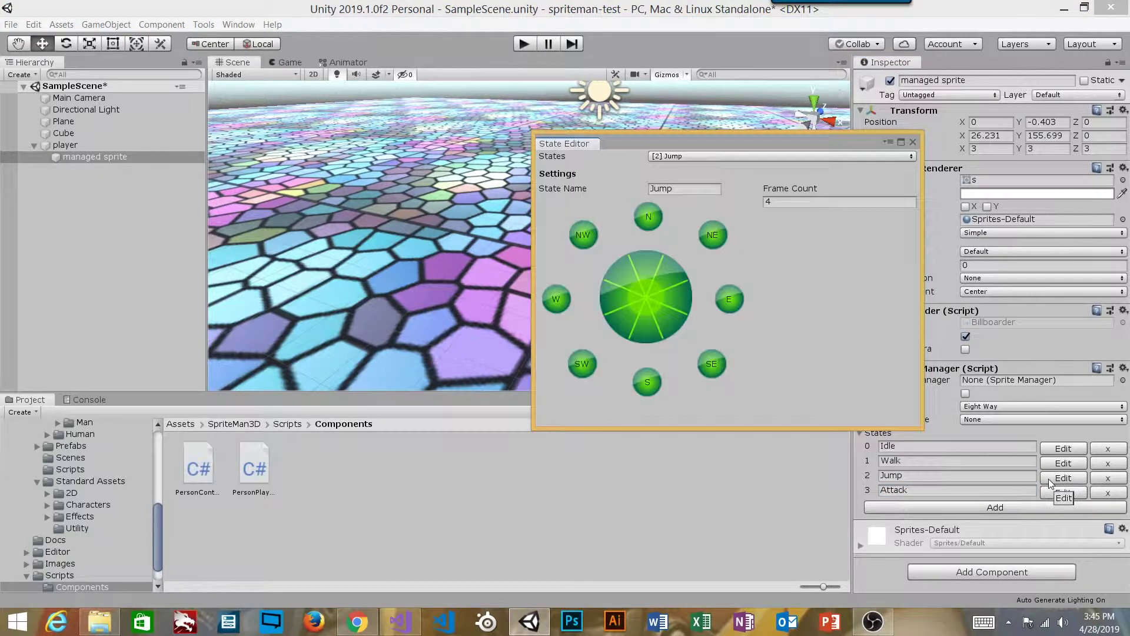
left_click(780, 203)
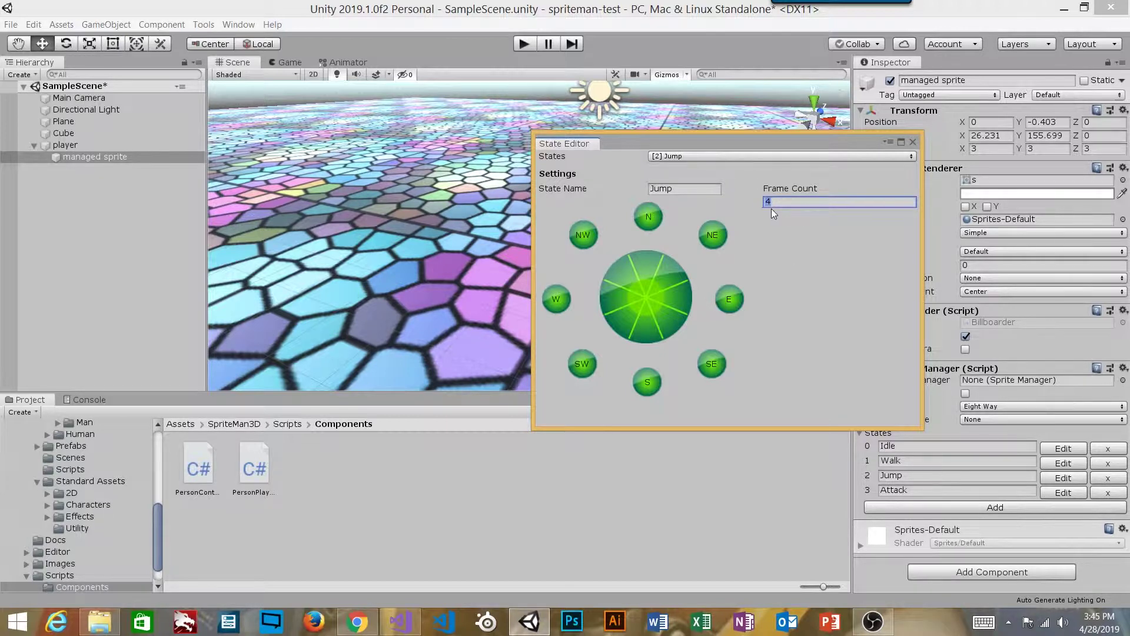
left_click(652, 215)
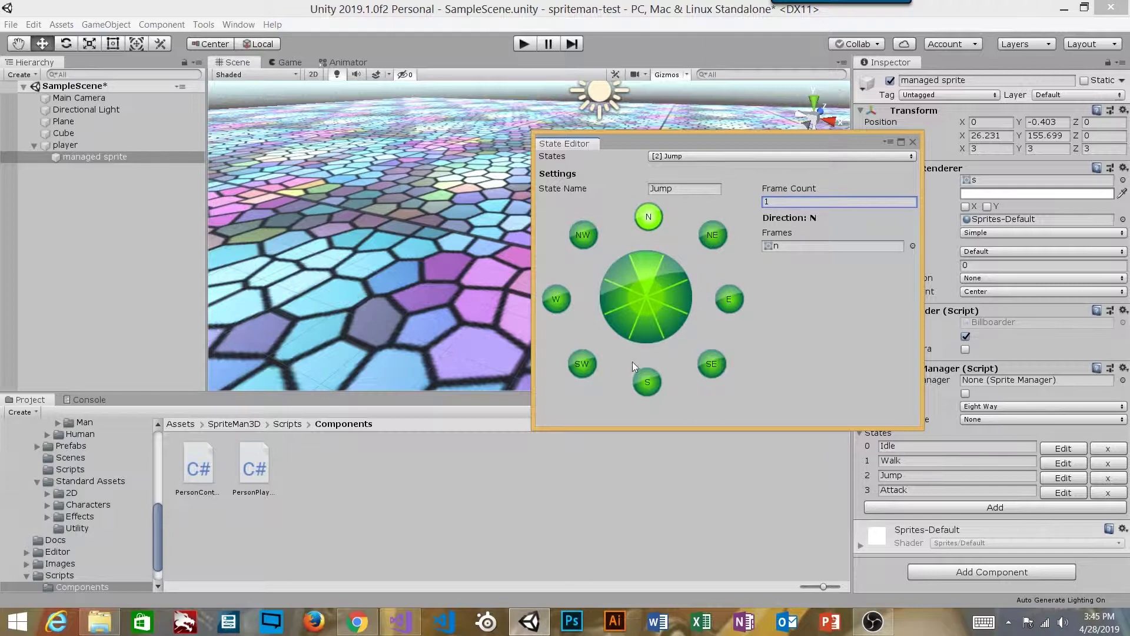
left_click_drag(748, 143, 743, 96)
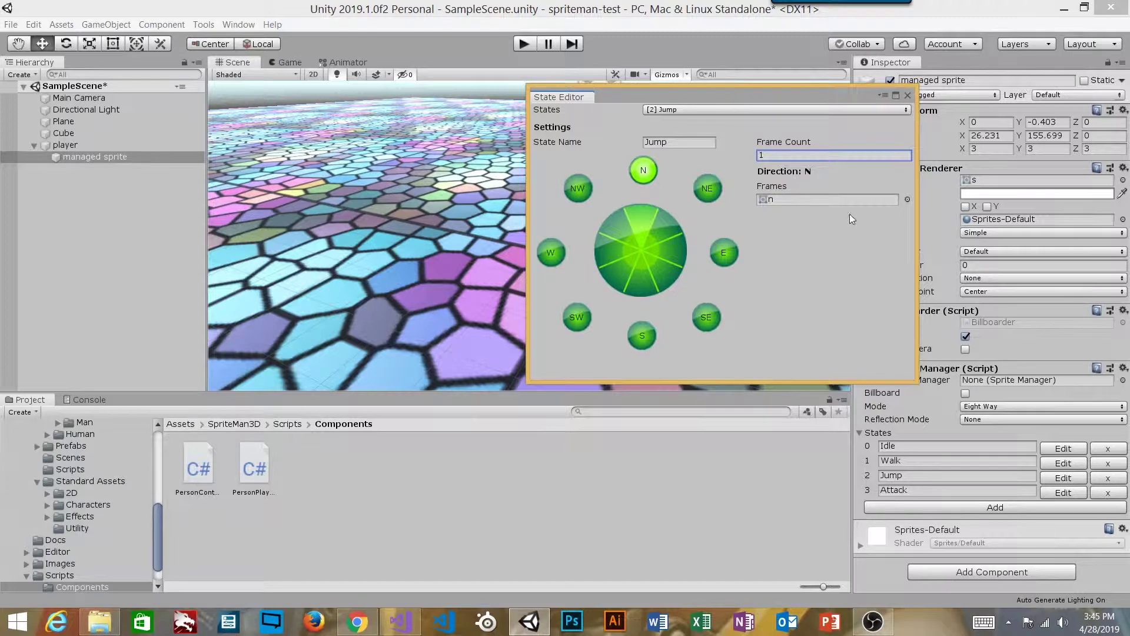
Locate the knight sprites in the project and assign sprite e-r to the Jump state's E direction
left_click(790, 200)
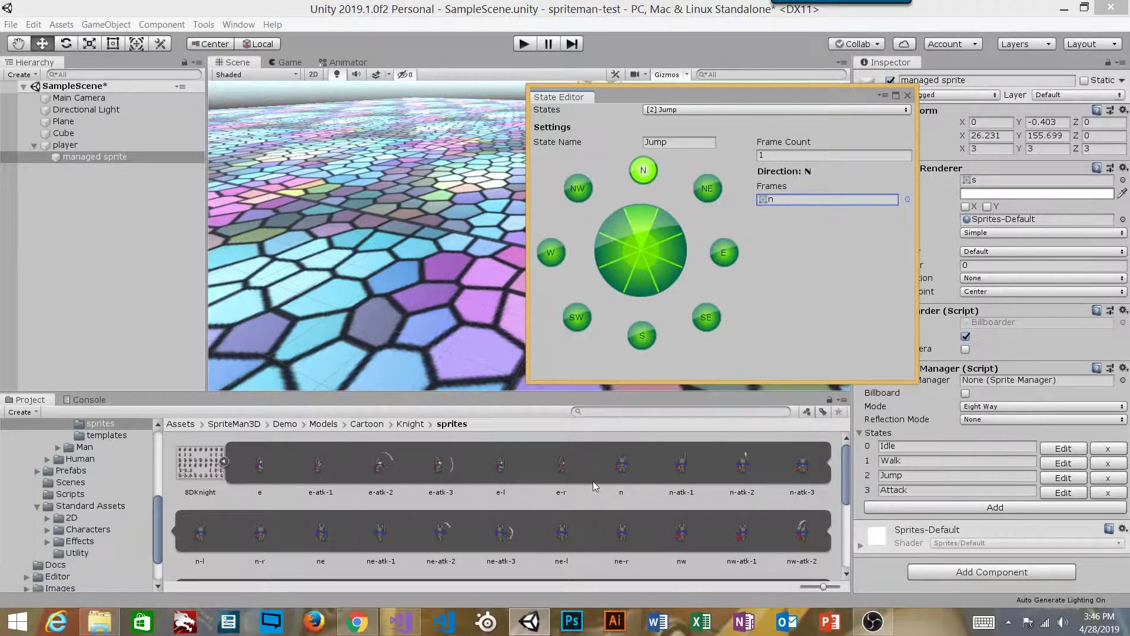
left_click(564, 468)
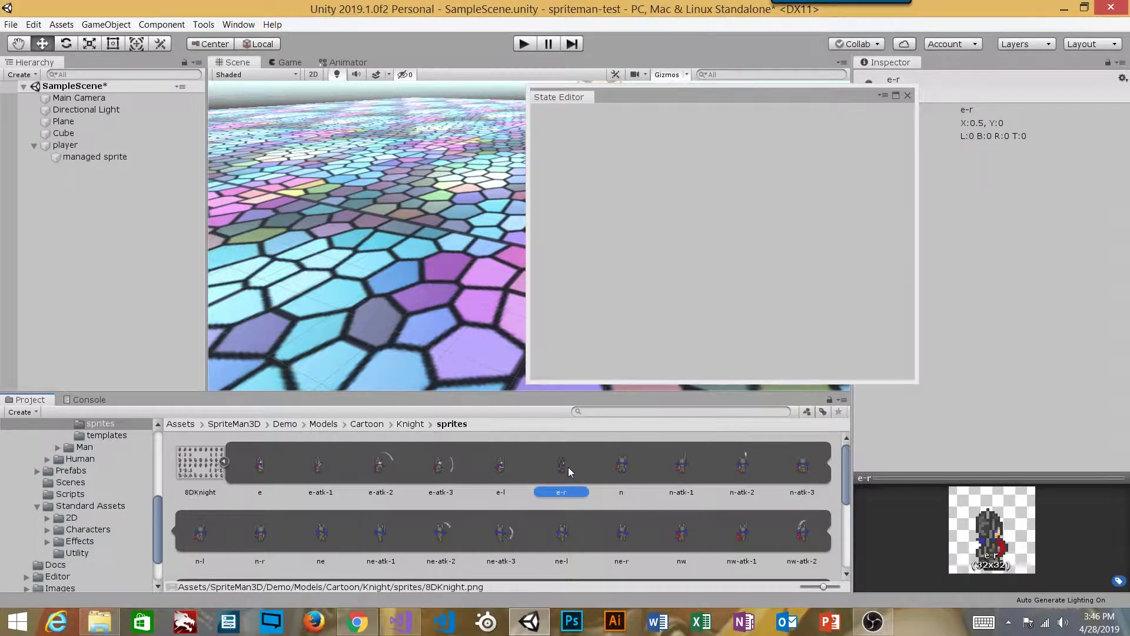
left_click(97, 158)
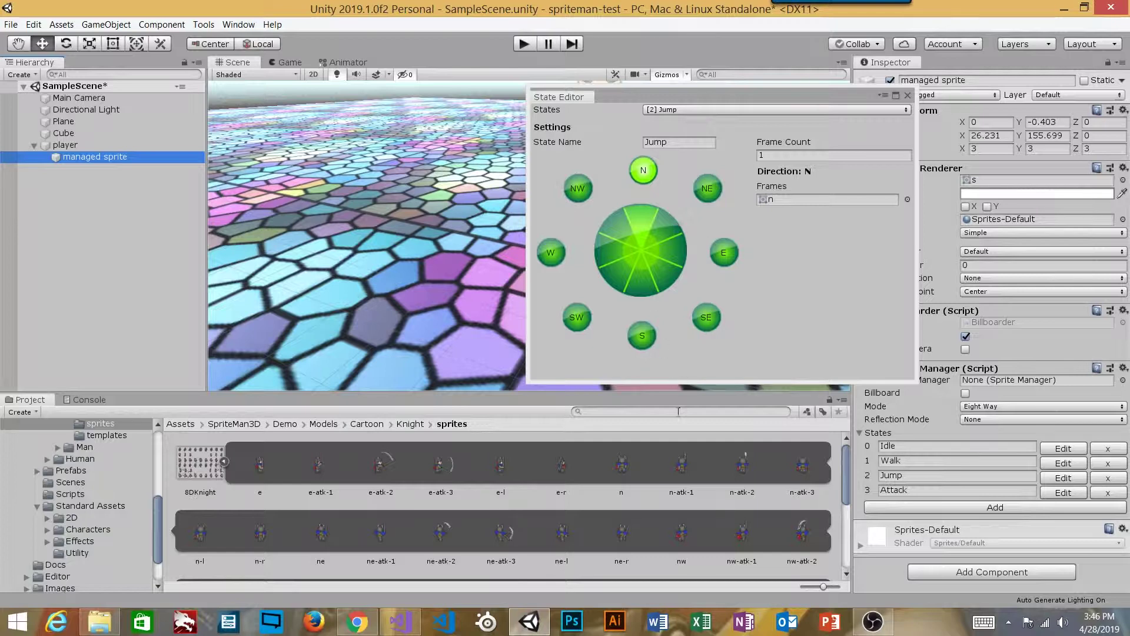
left_click(723, 259)
left_click_drag(559, 464, 773, 203)
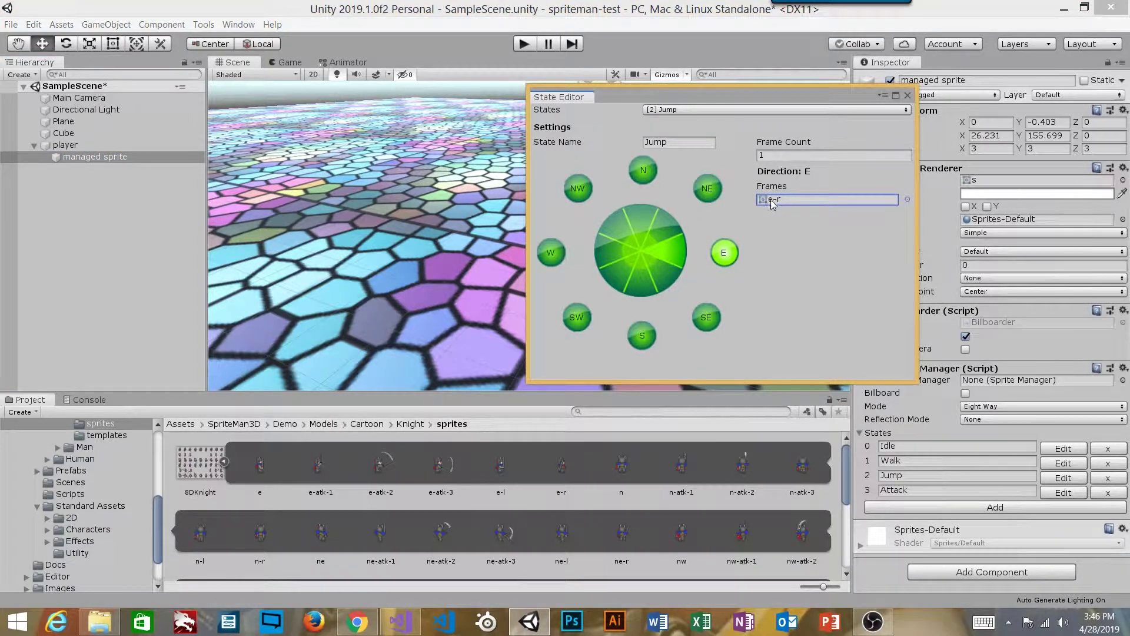
Assign sprite ne-r to the Jump state's NE direction and n-r to its N direction
left_click(715, 188)
left_click_drag(622, 533, 777, 200)
left_click(642, 171)
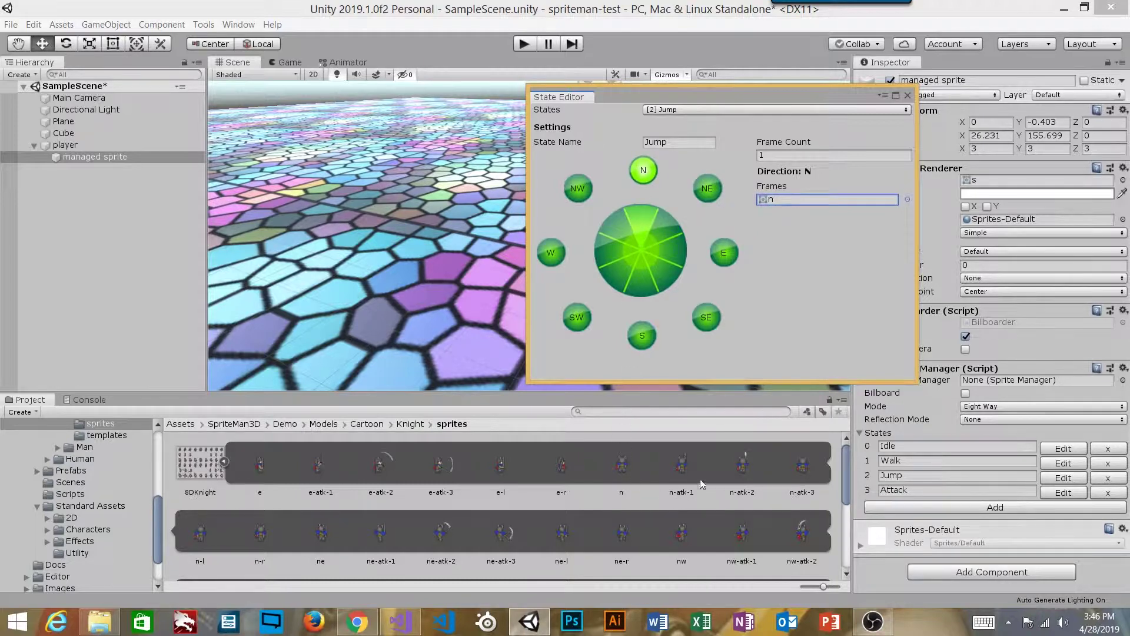
left_click(262, 534)
left_click_drag(262, 534, 772, 207)
Assign sprite se-r to the Jump state's SE direction and a south-facing knight sprite to its S direction
left_click(707, 318)
scroll(722, 486, "down", 3)
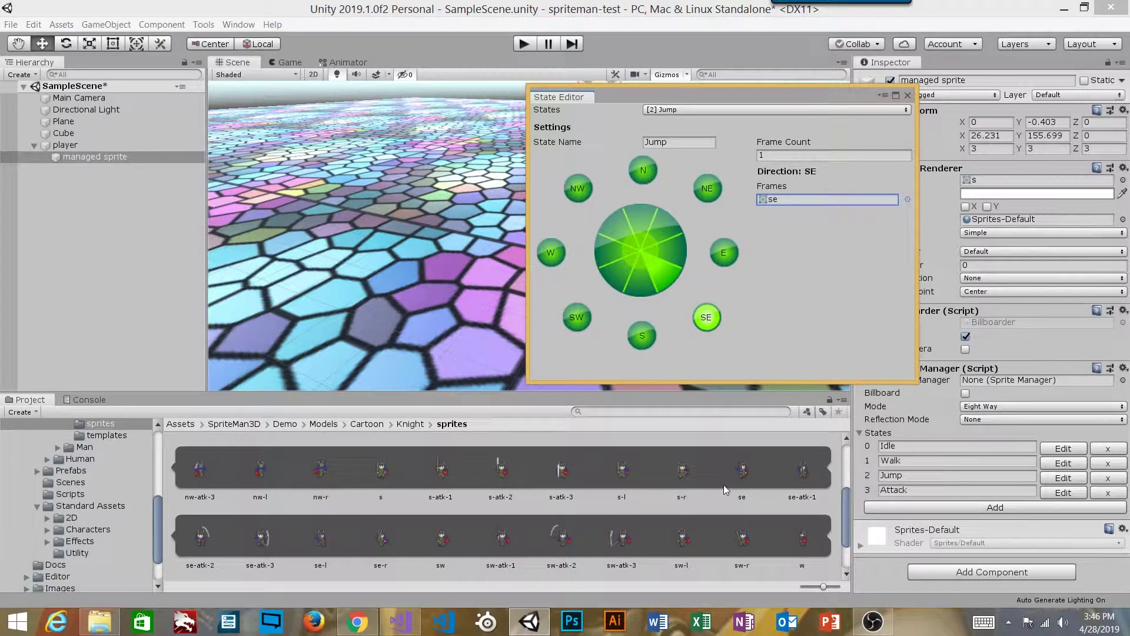
left_click_drag(384, 542, 777, 200)
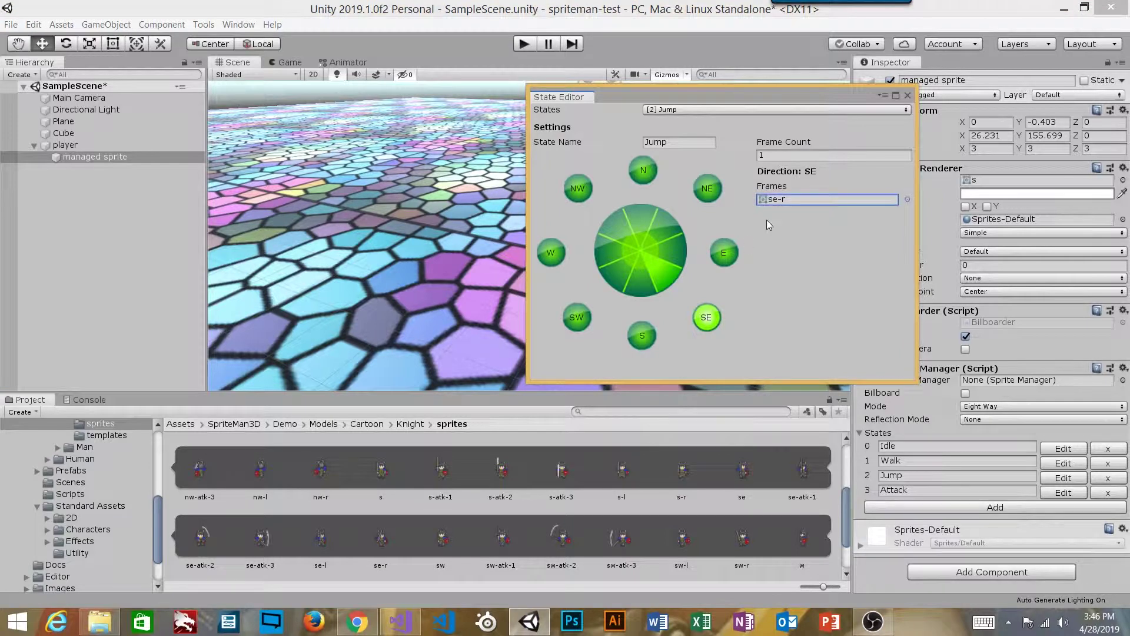
left_click(641, 337)
left_click_drag(416, 486, 777, 200)
Assign sprite sw-r to the Jump state's SW direction and w-r to its W direction
left_click(577, 317)
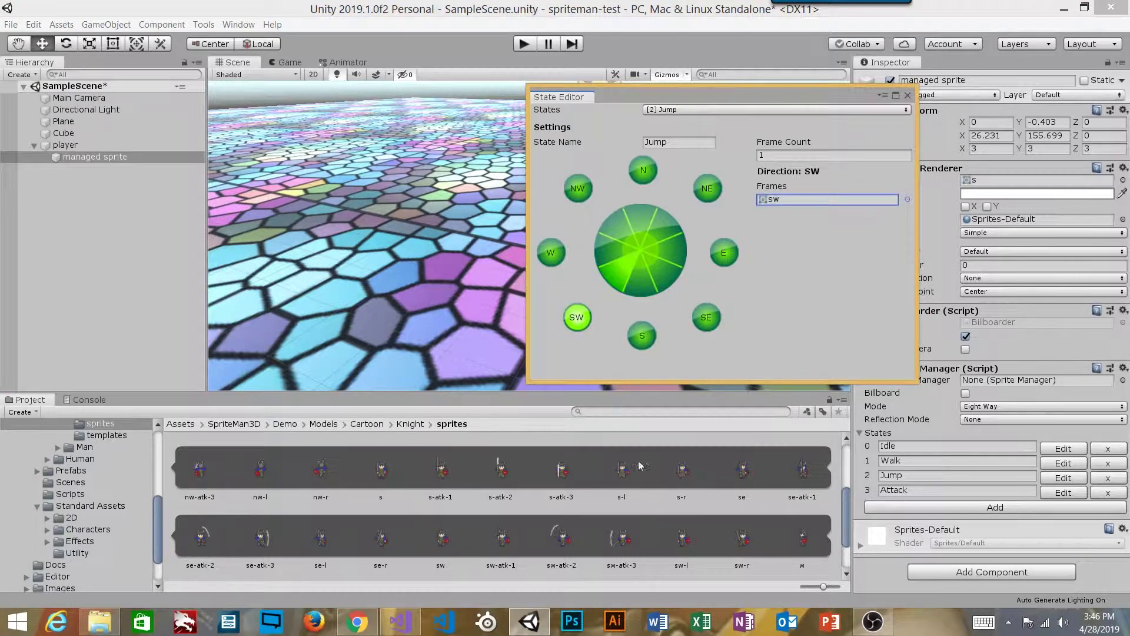
left_click_drag(744, 541, 788, 206)
left_click(551, 253)
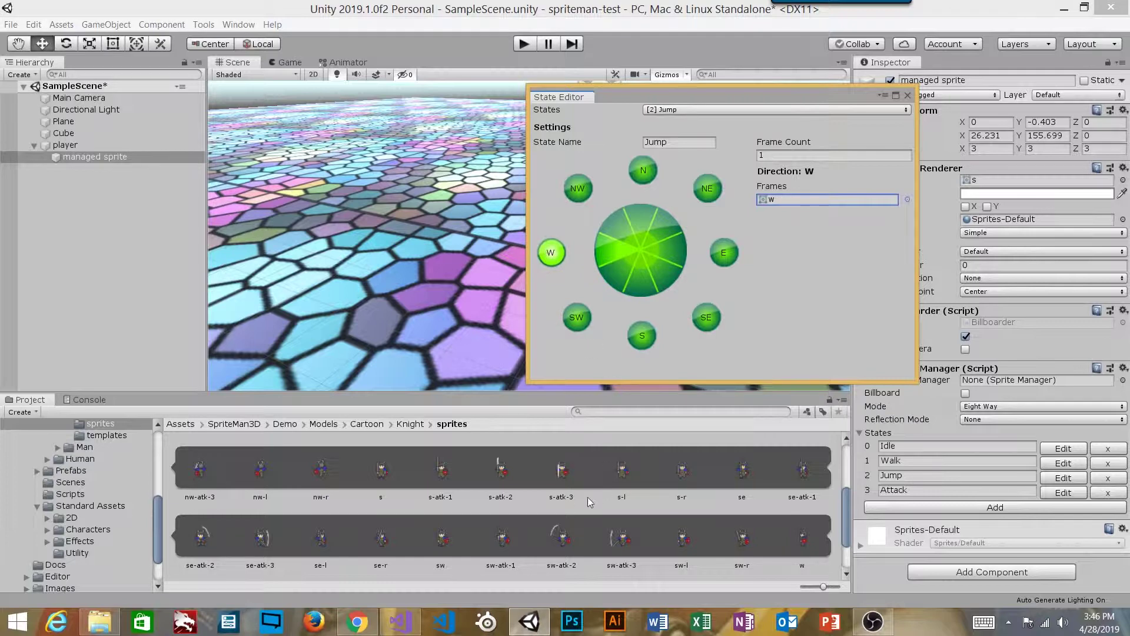
scroll(553, 514, "down", 2)
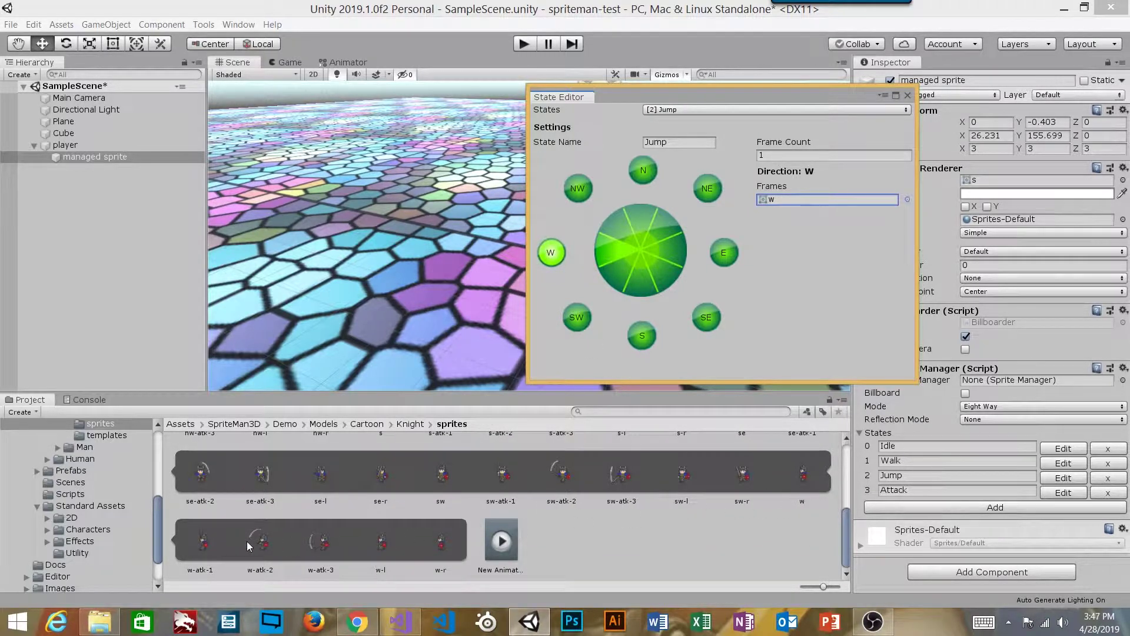
left_click_drag(447, 542, 778, 200)
Assign sprite nw-r to the Jump state's NW direction, recheck the N direction and close the State Editor
left_click(588, 190)
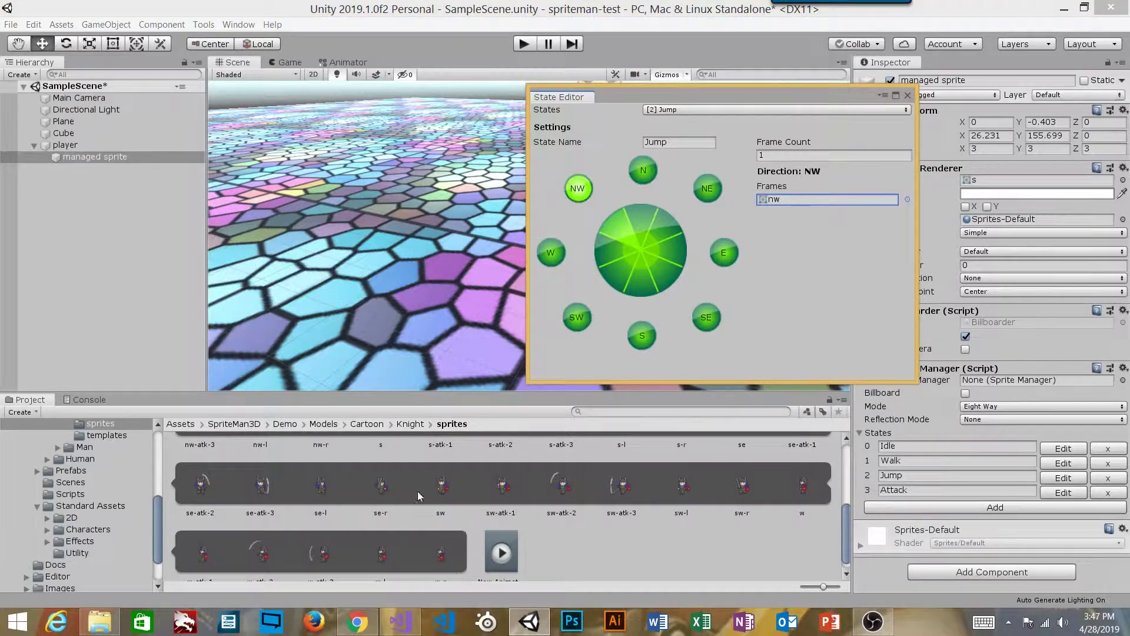
scroll(462, 476, "up", 5)
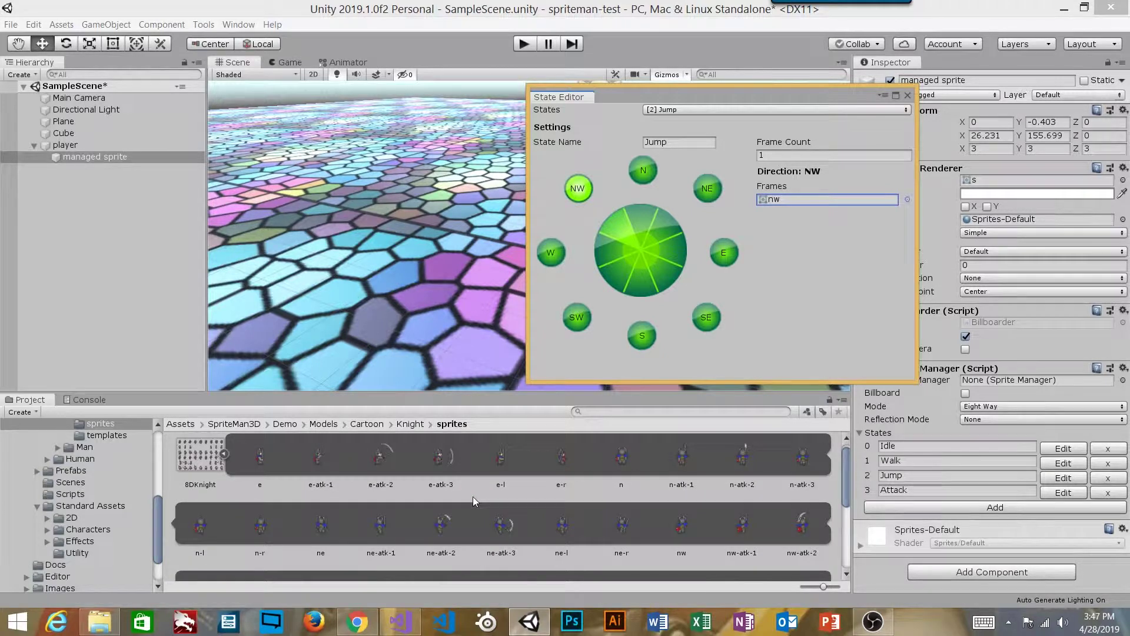
scroll(472, 497, "down", 2)
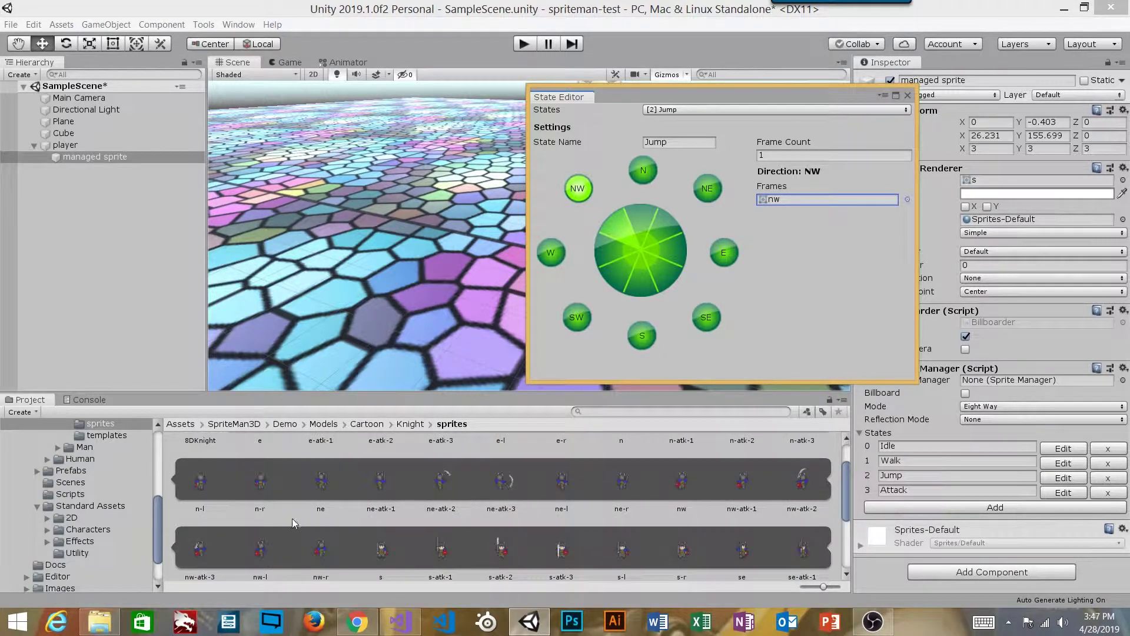
left_click_drag(321, 549, 766, 203)
left_click(643, 172)
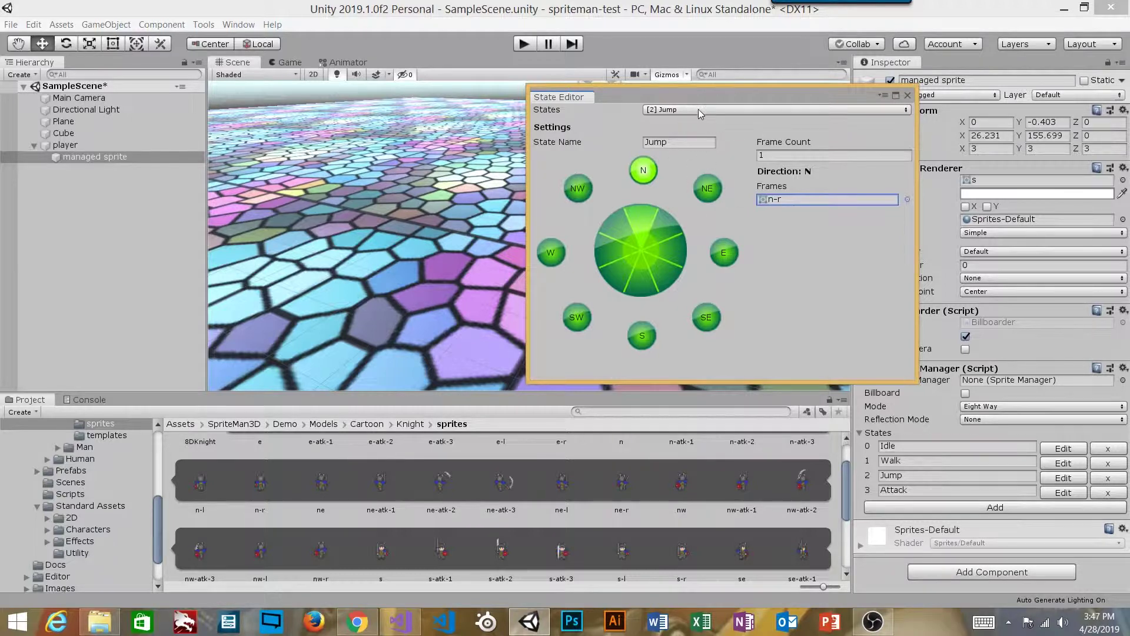
left_click(907, 95)
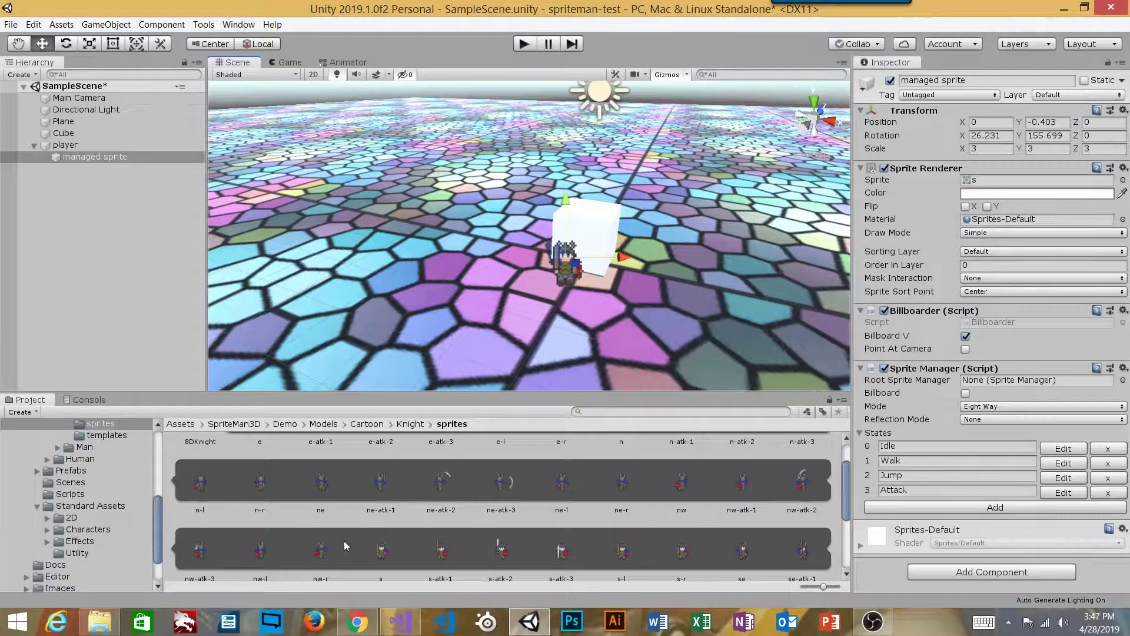
Select the player object and locate its Animator controller asset in the project
scroll(353, 518, "up", 2)
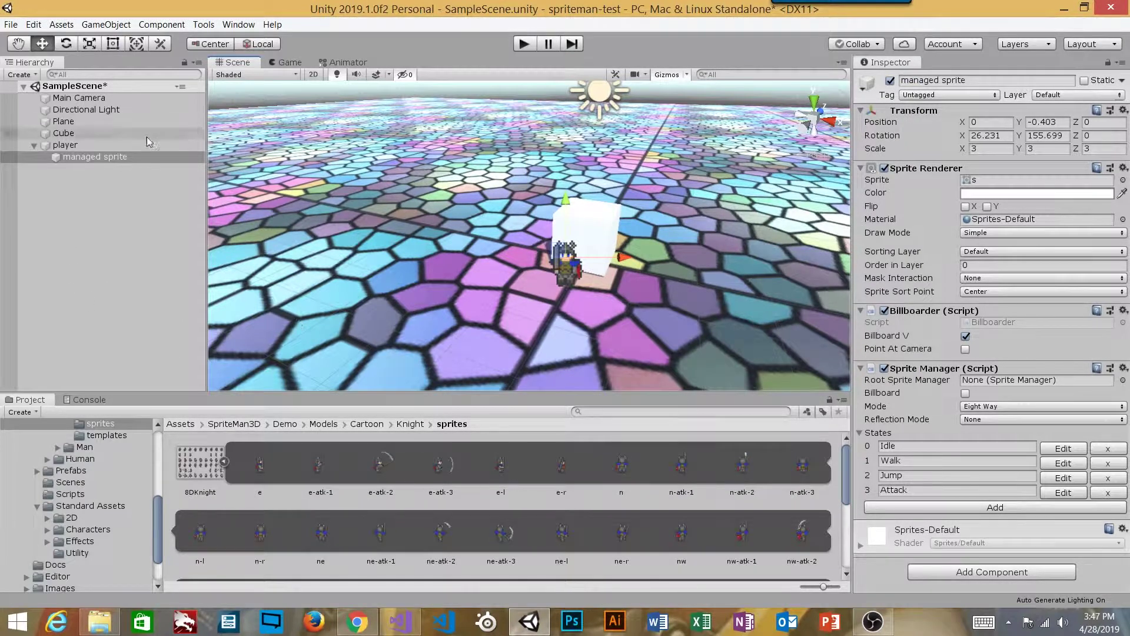
left_click(65, 144)
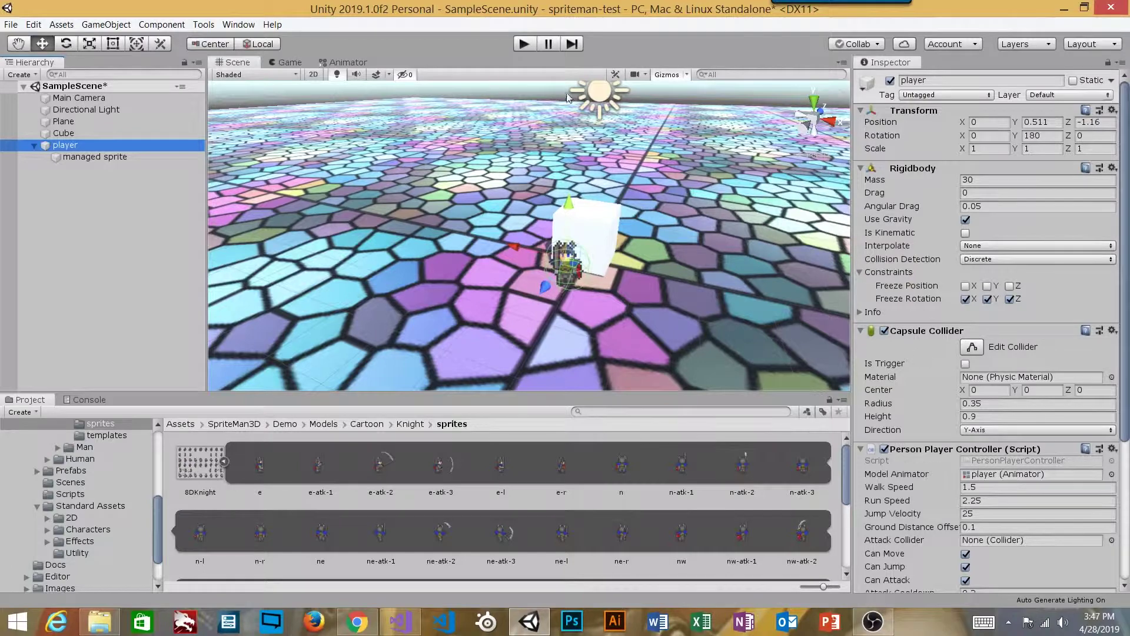
scroll(945, 465, "down", 3)
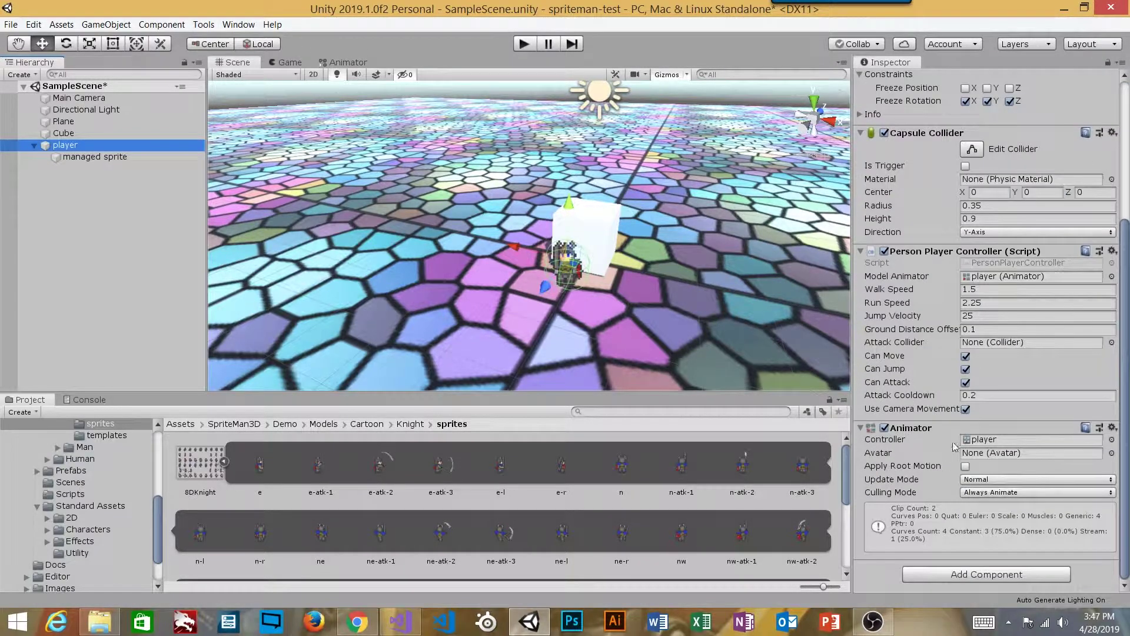
left_click(978, 439)
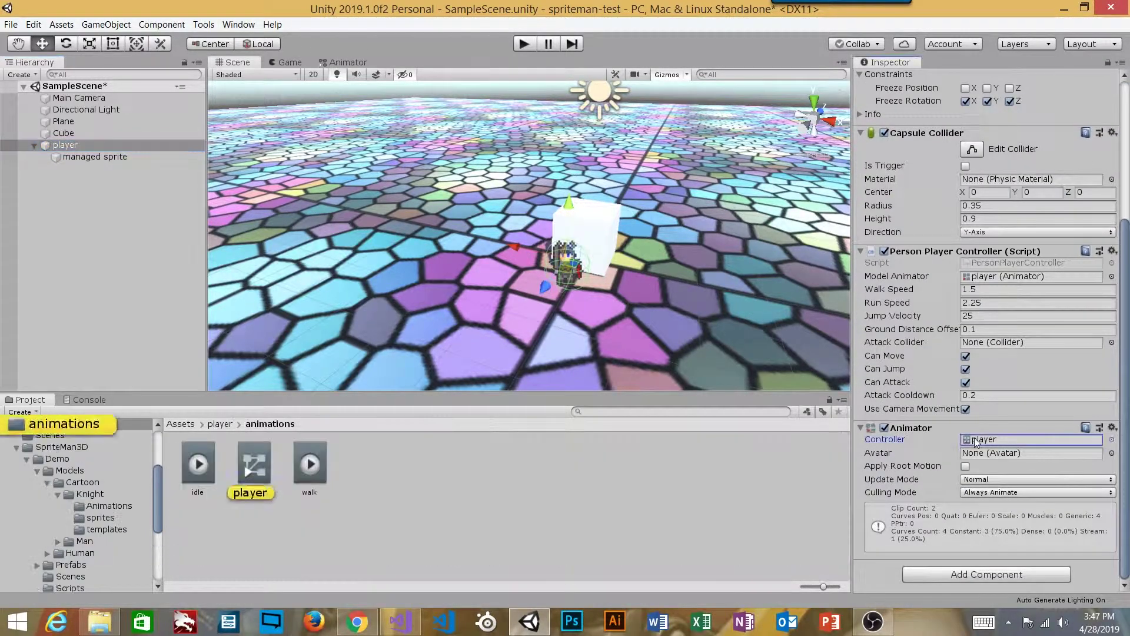
Open the Animation window and create a new player clip saved as jump.anim in the animations folder
left_click(239, 24)
mouse_move(186, 171)
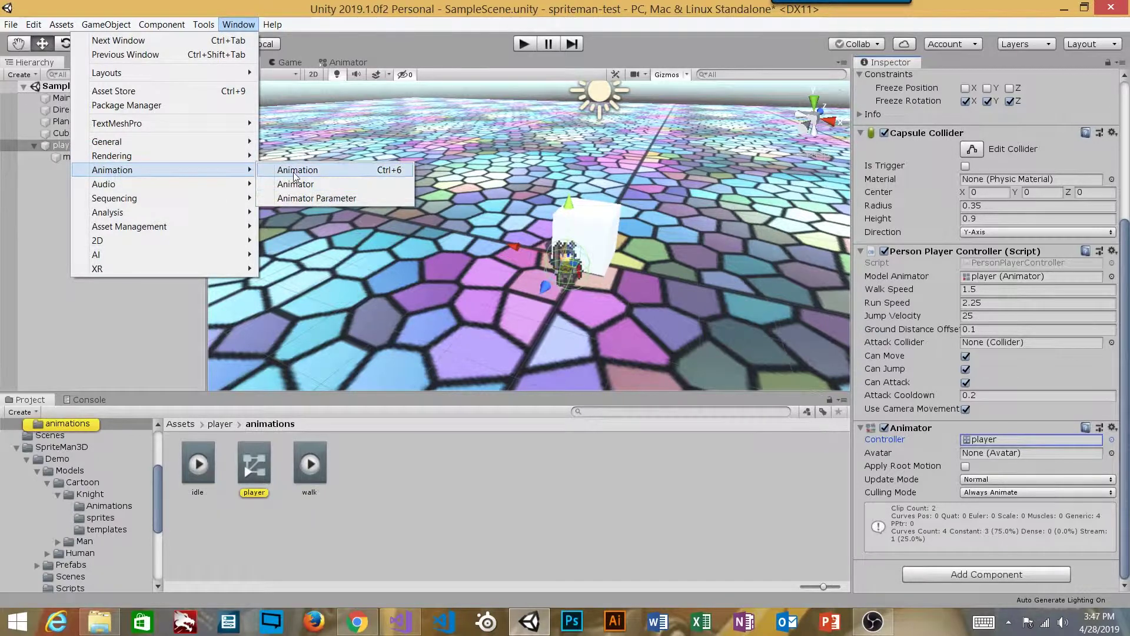
left_click(297, 171)
left_click(445, 270)
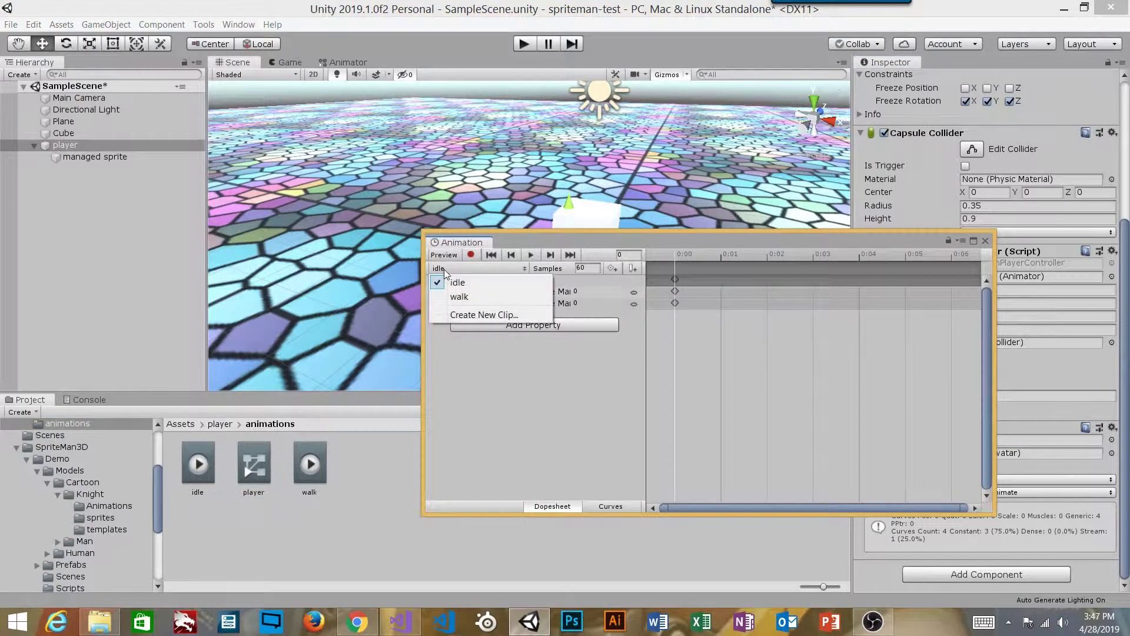
left_click(489, 314)
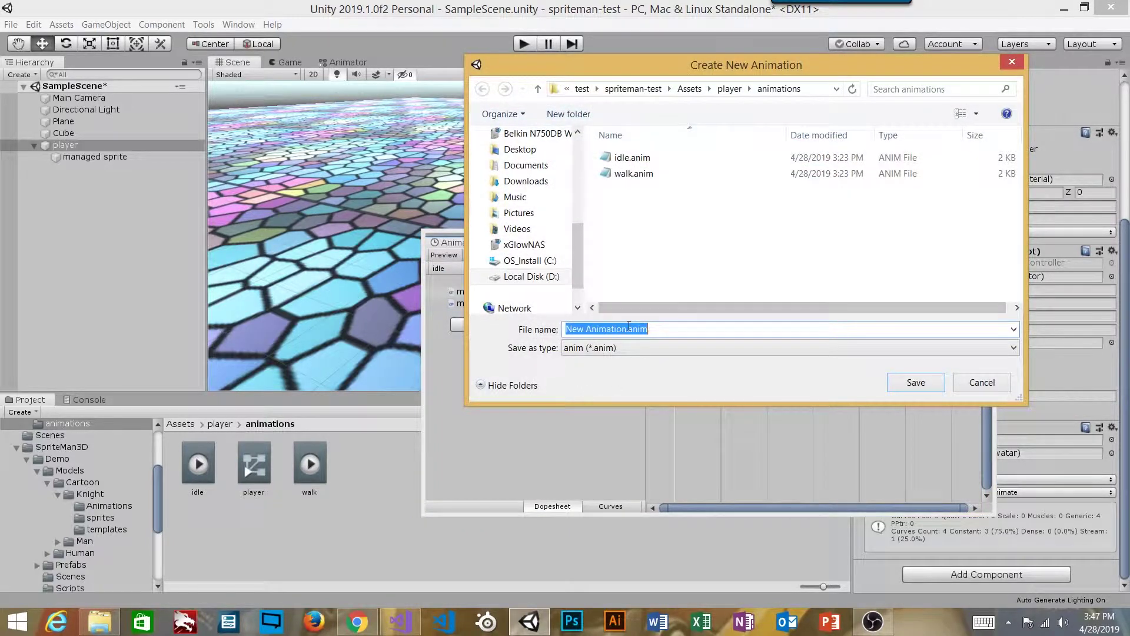
left_click(627, 329)
key("ctrl+shift+Left")
key("ctrl+shift+Left")
type("jump")
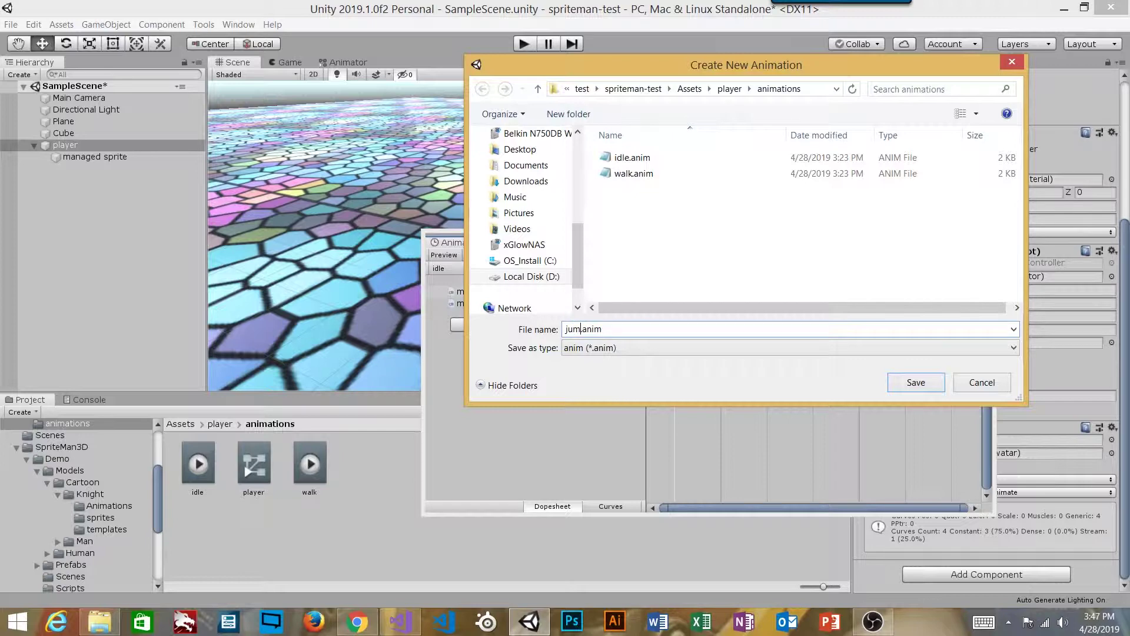
left_click(918, 384)
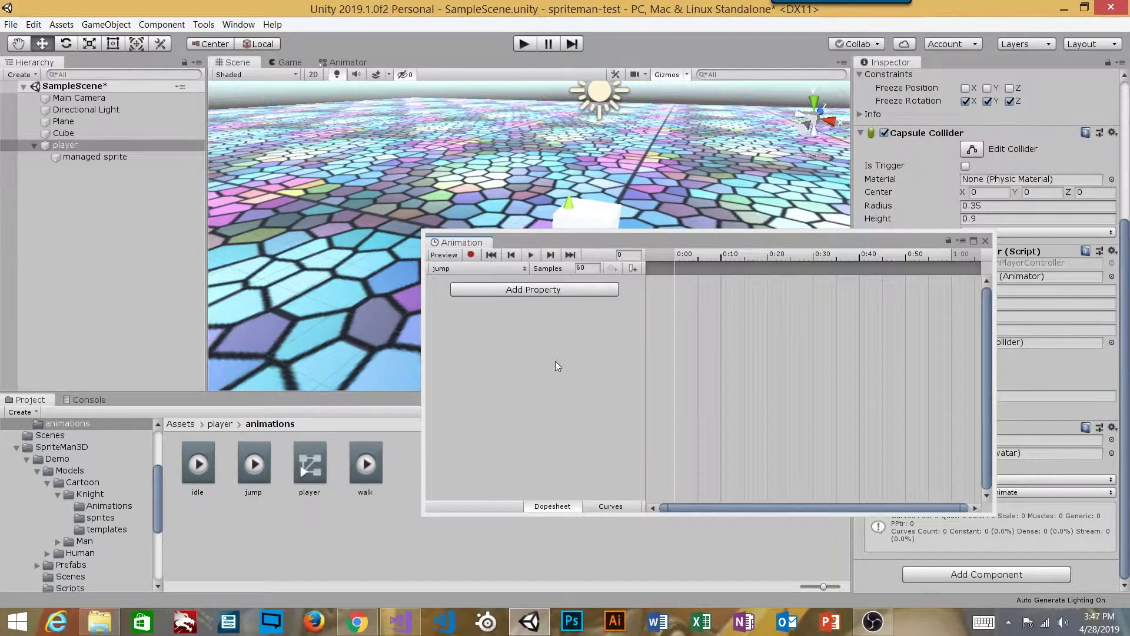
Switch to Visual Studio and examine the JumpStarted, IsRunning and IsGrounded animator properties in PersonController.cs
mouse_move(401, 622)
left_click(427, 591)
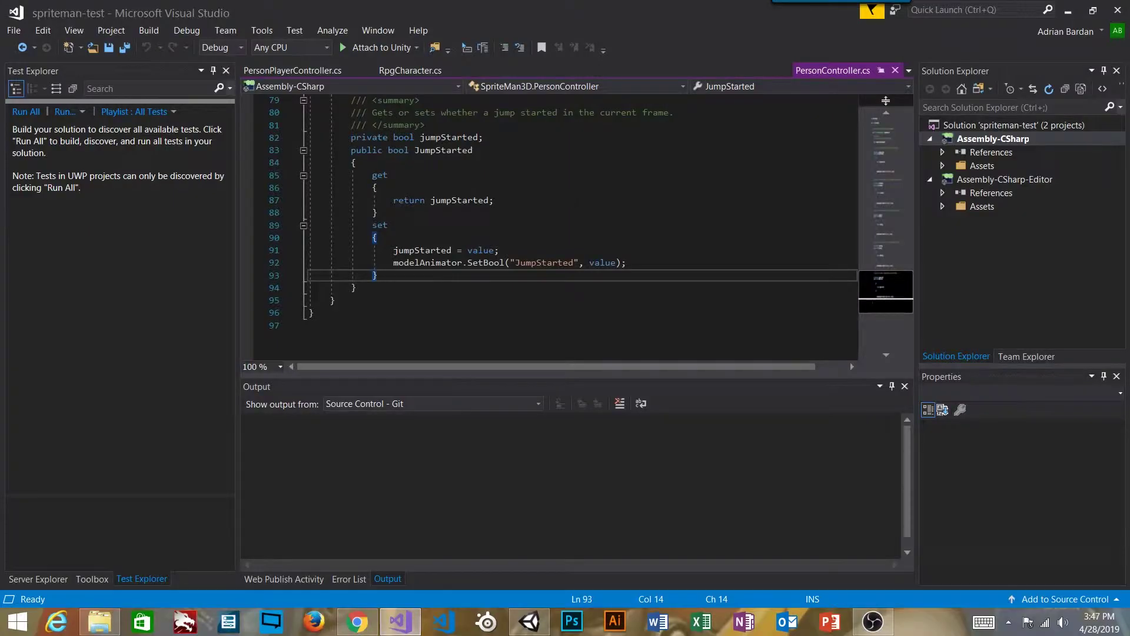
scroll(569, 212, "up", 6)
scroll(570, 212, "down", 5)
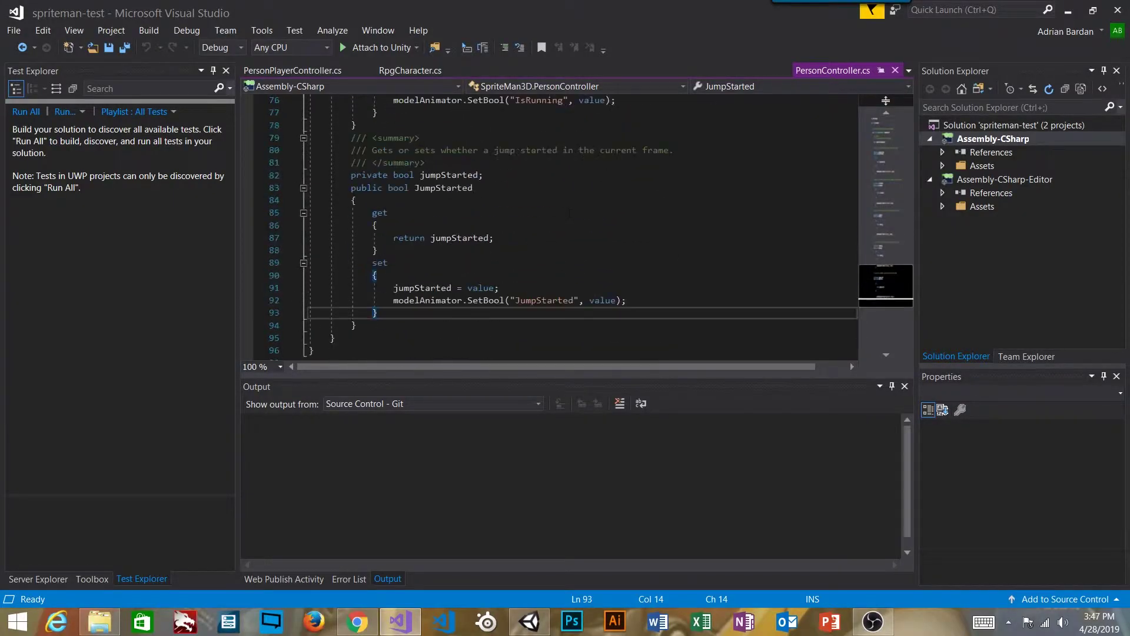
double_click(548, 301)
left_click(380, 250)
scroll(389, 241, "up", 3)
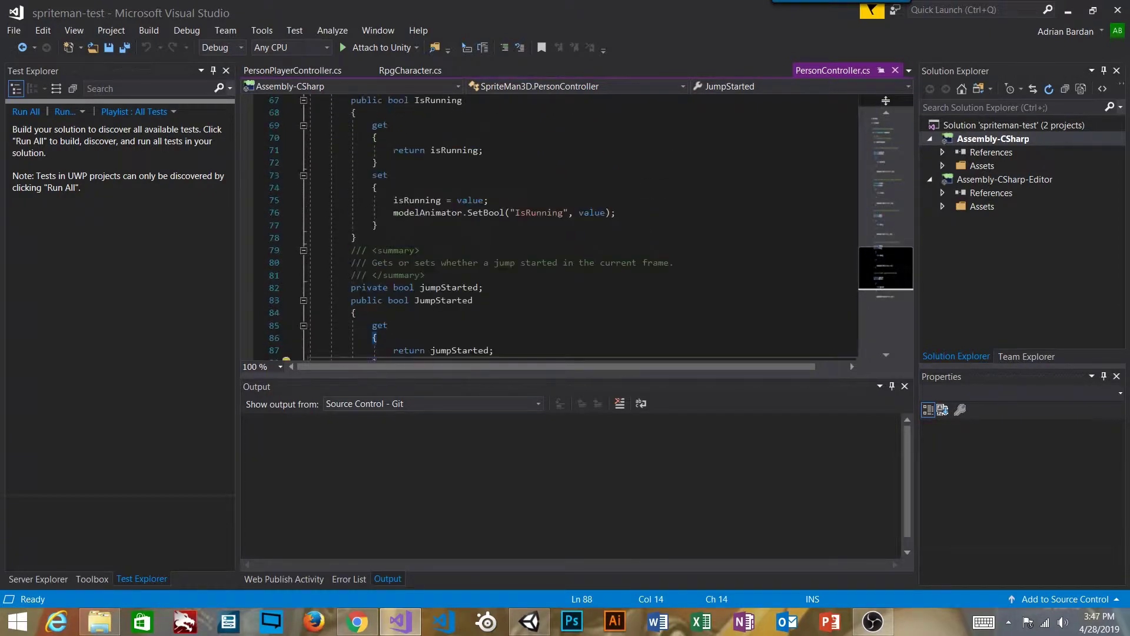
scroll(550, 228, "up", 2)
scroll(533, 238, "up", 4)
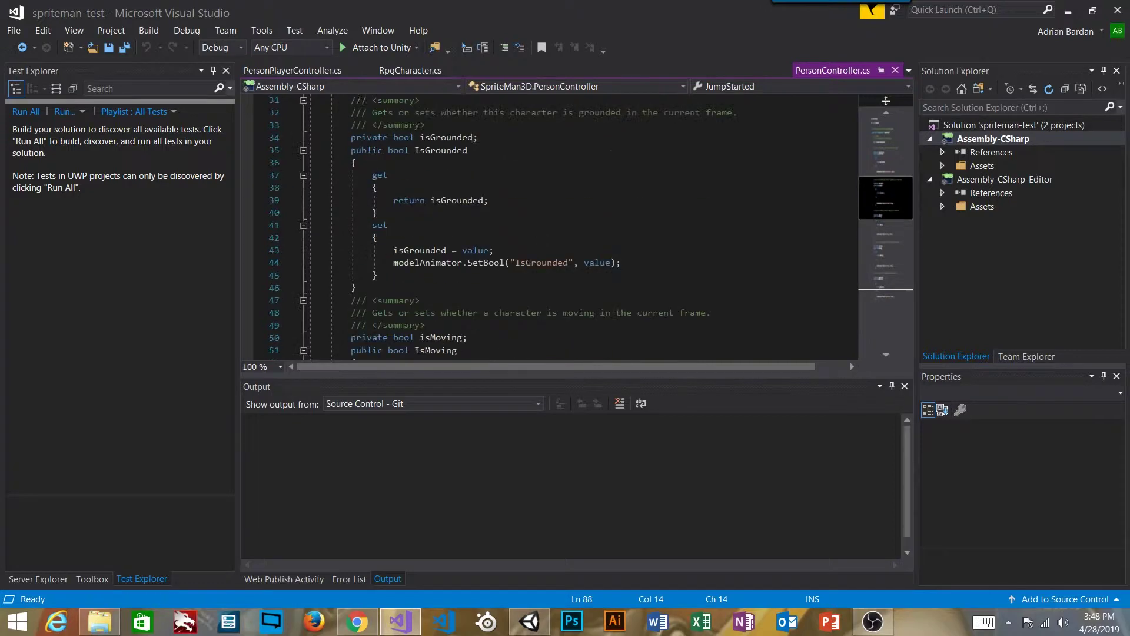
Open PersonPlayerController.cs and search for IsGrounded to examine where it is assigned in the Update method
left_click(314, 71)
scroll(551, 230, "down", 20)
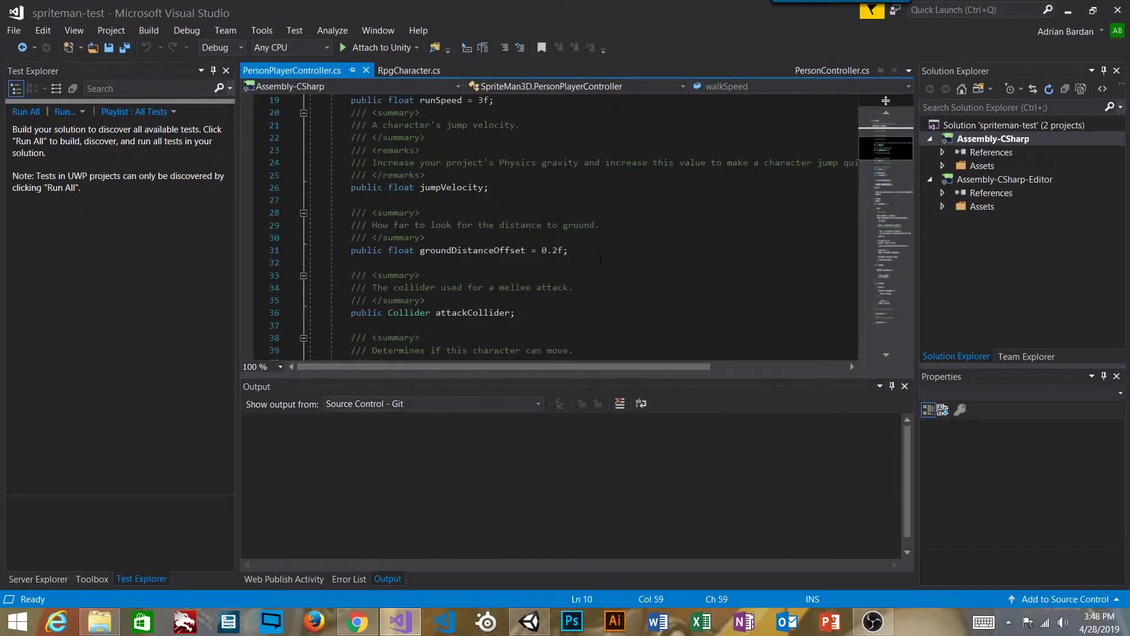
scroll(600, 265, "down", 11)
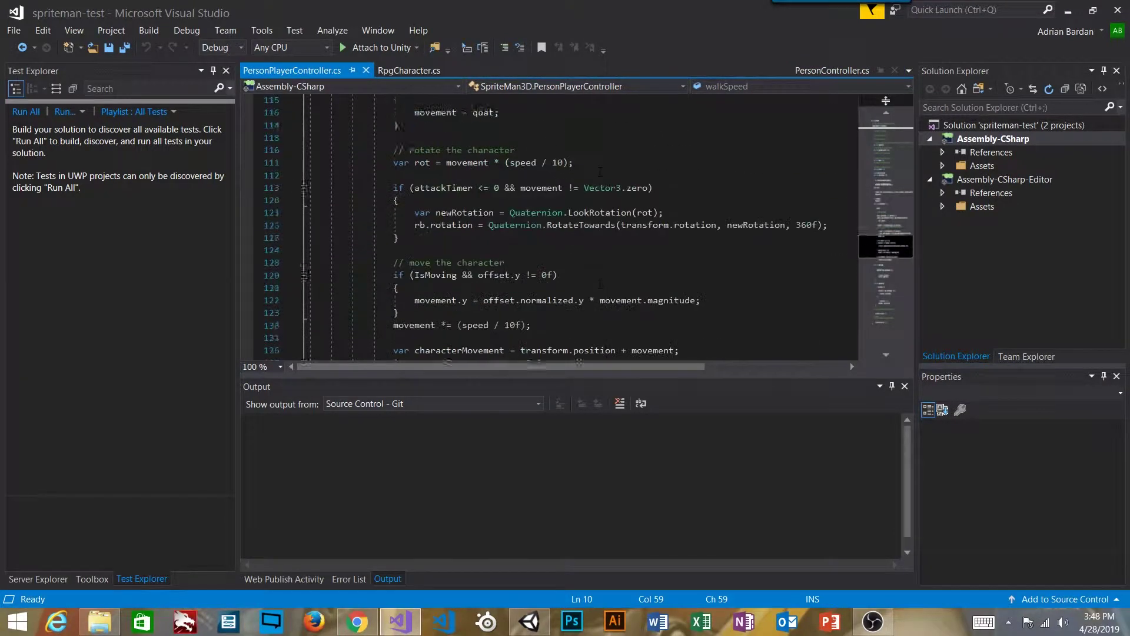
scroll(598, 248, "down", 9)
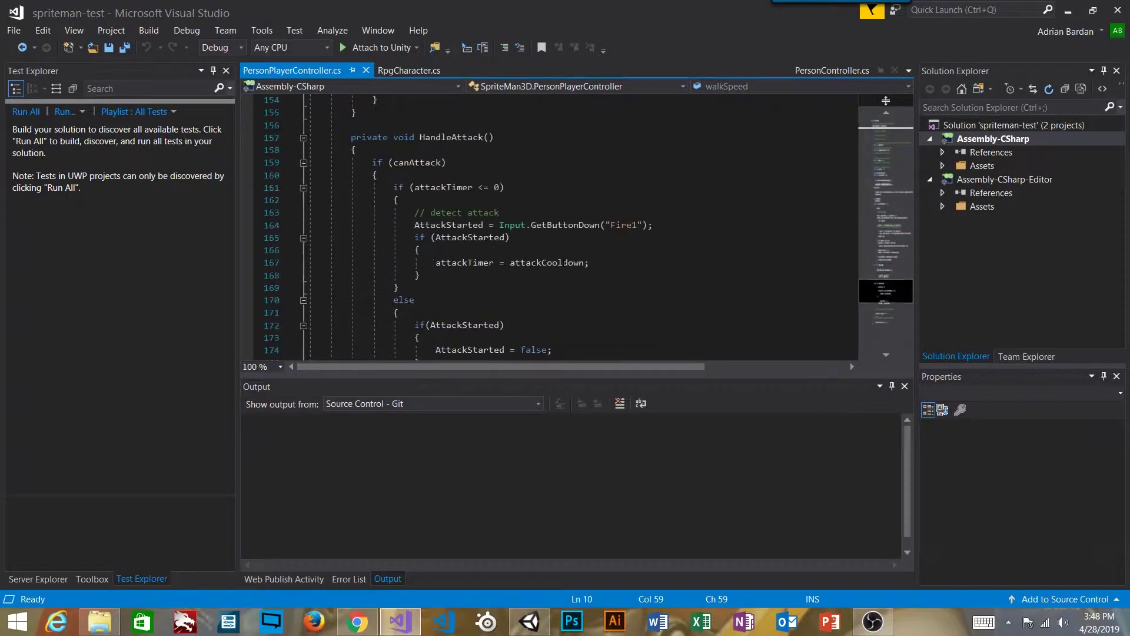
key("ctrl+f")
type("IsGrounded")
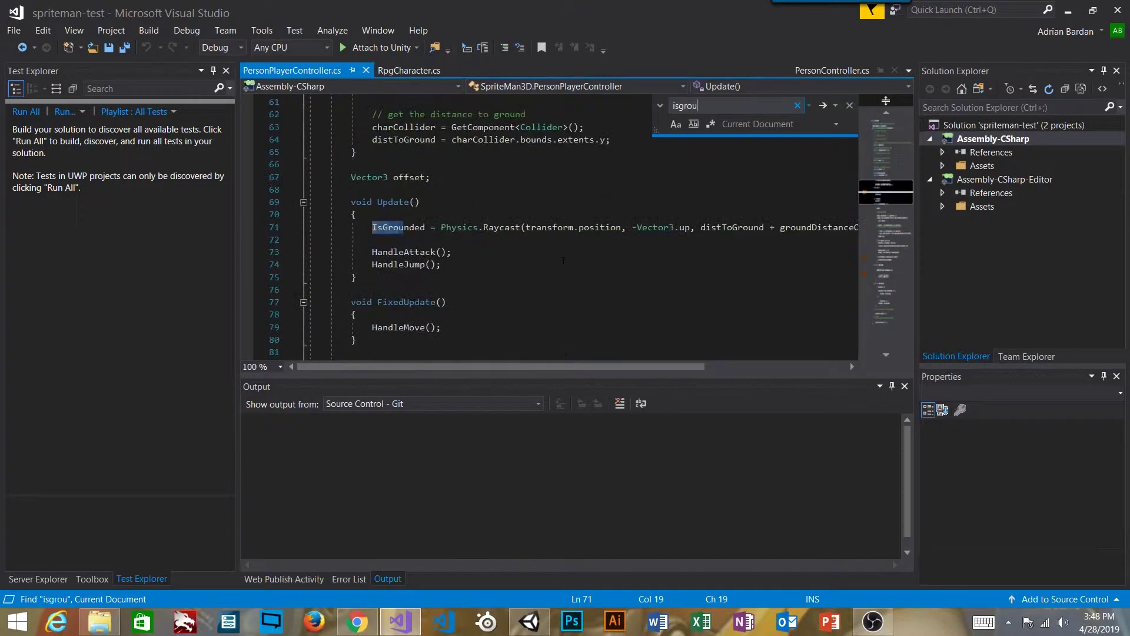
key("Escape")
key("Down")
key("Down")
key("Down")
key("Down")
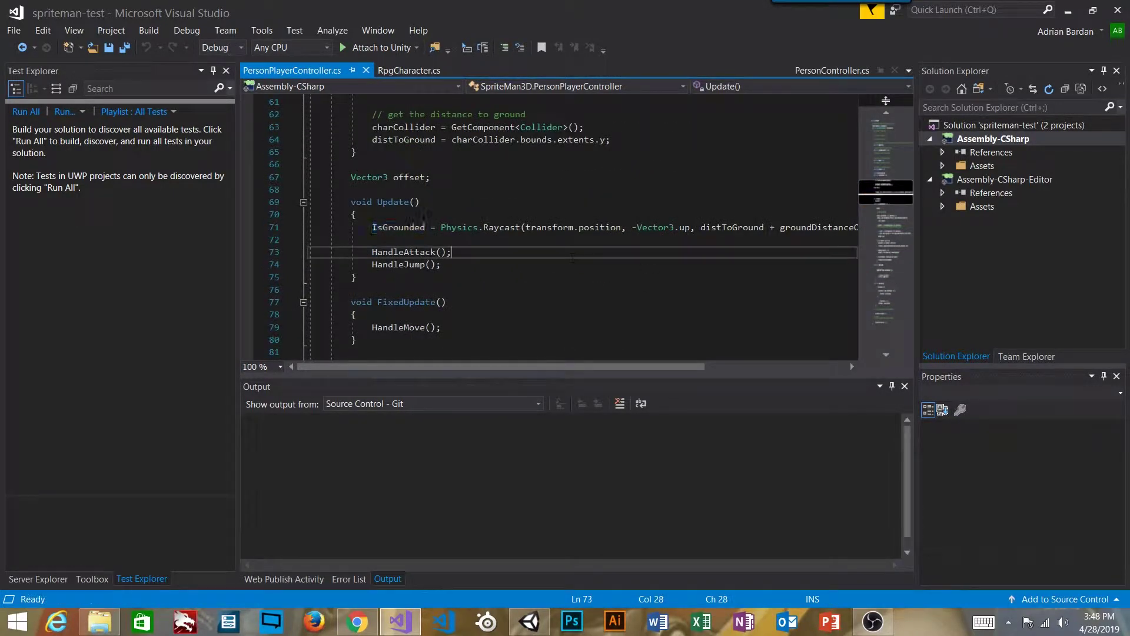
double_click(398, 227)
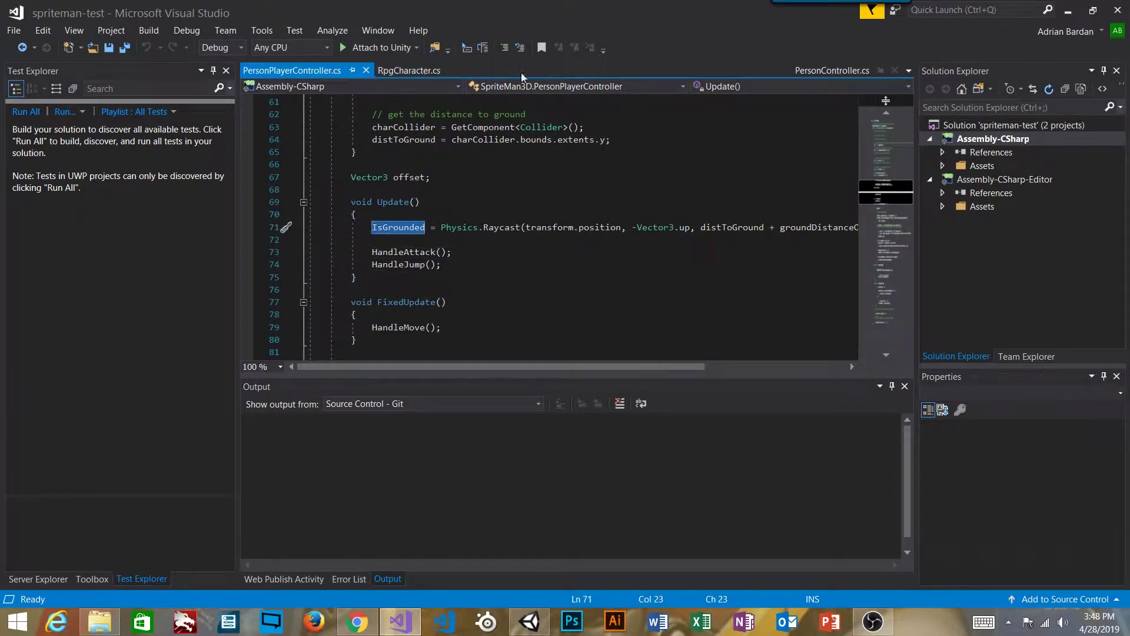
scroll(575, 103, "up", 4)
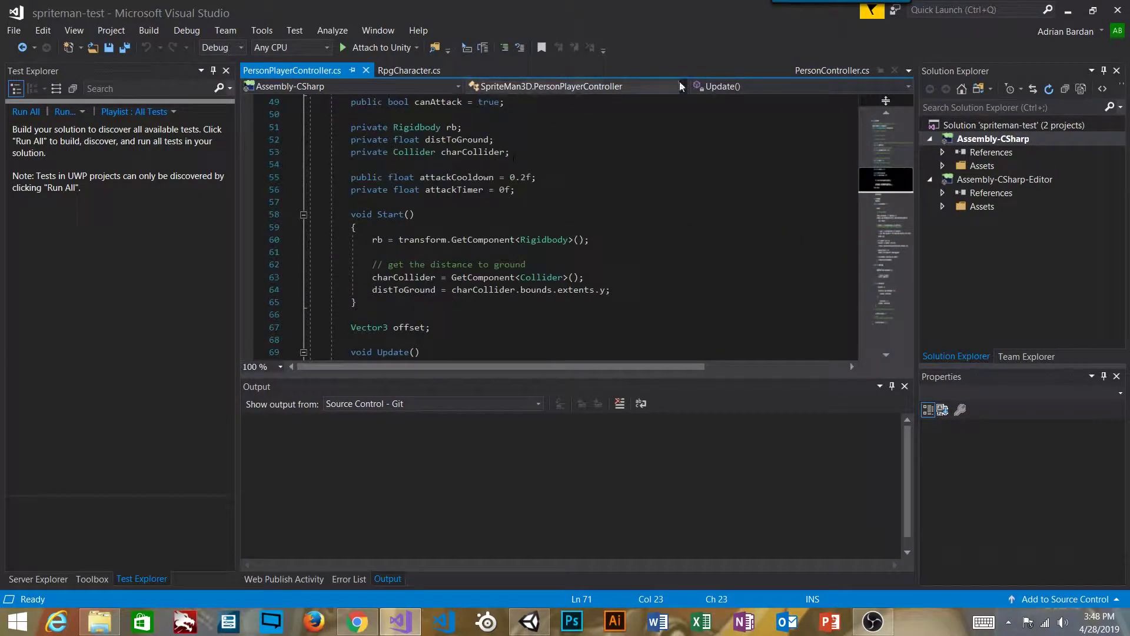
Examine the IsGrounded property in PersonController.cs and its Physics.Raycast assignment in PersonPlayerController.cs
left_click(833, 70)
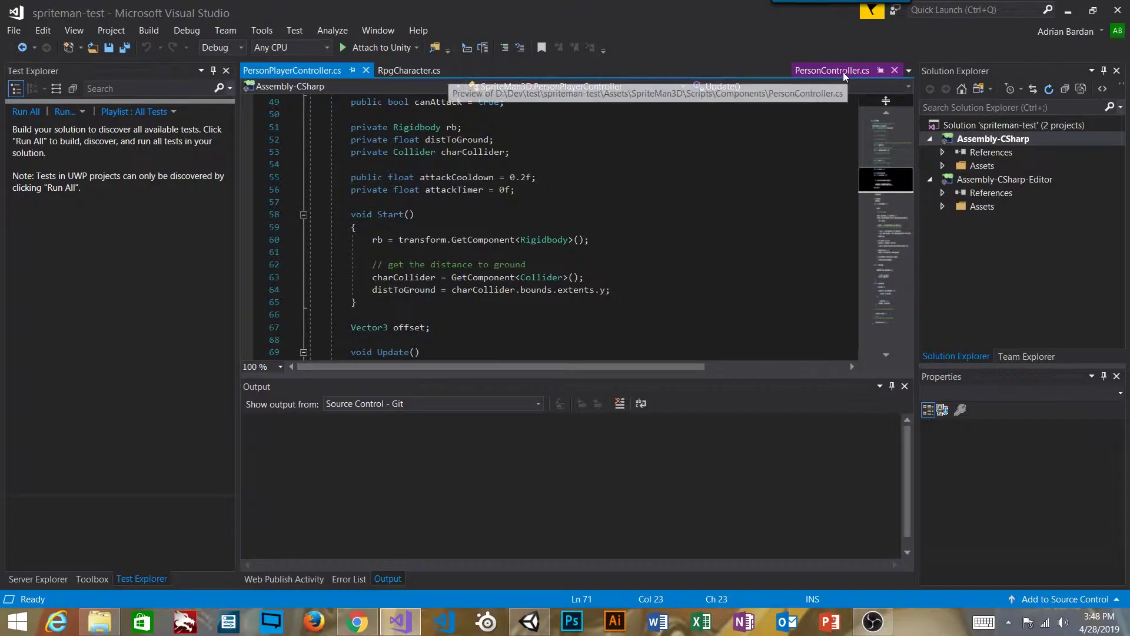
double_click(435, 151)
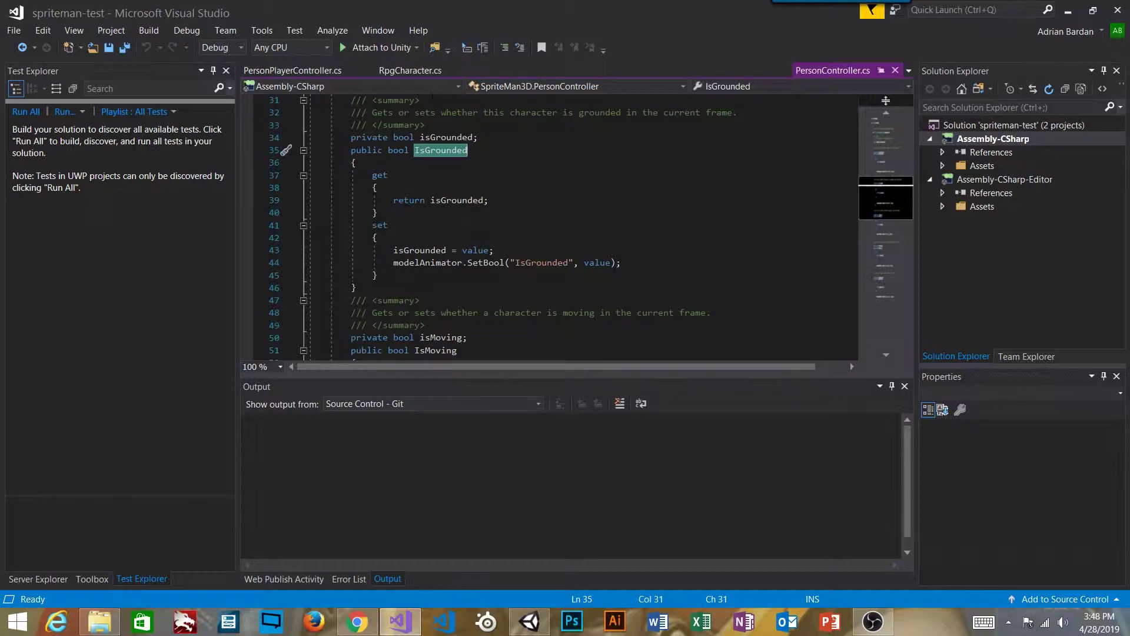
key("F3")
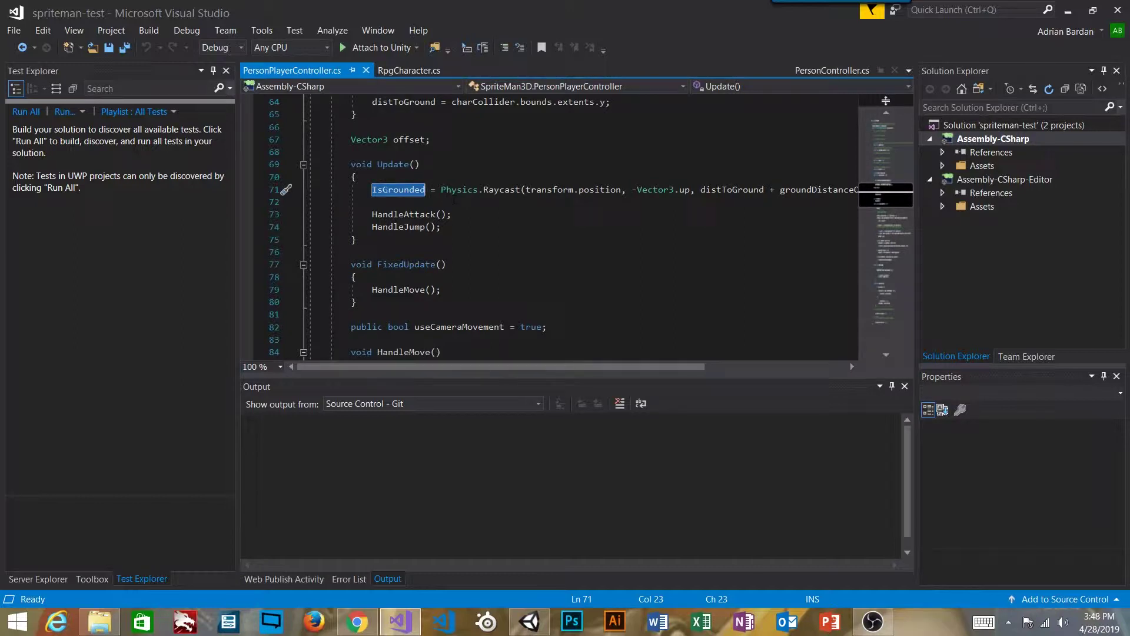
mouse_move(540, 194)
mouse_move(504, 189)
left_click(447, 239)
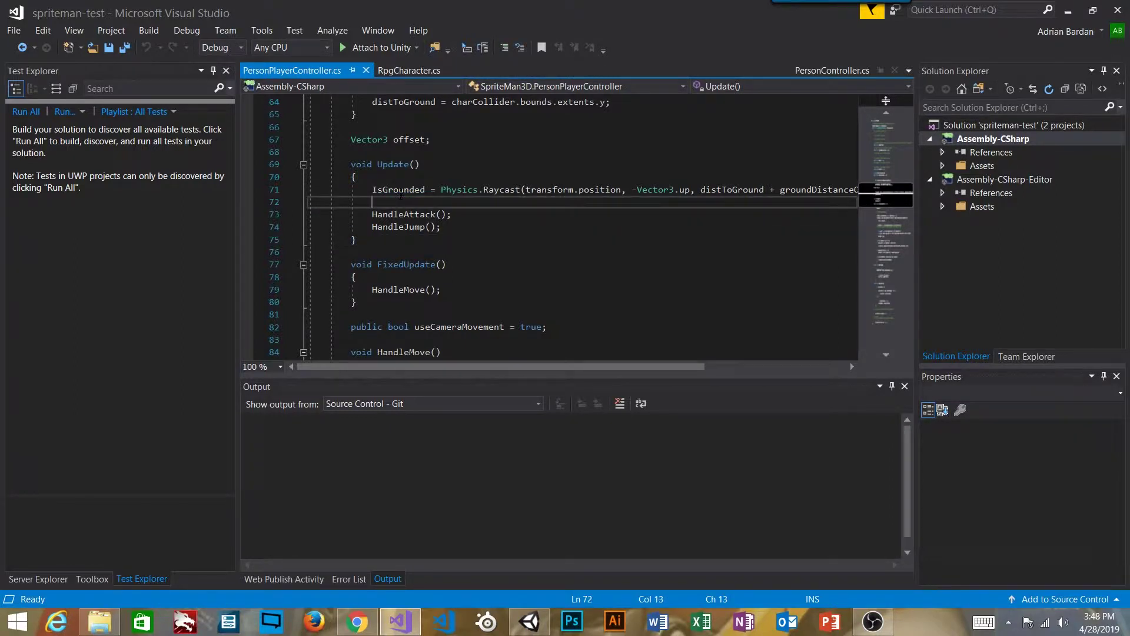
left_click(399, 189)
left_click(428, 164)
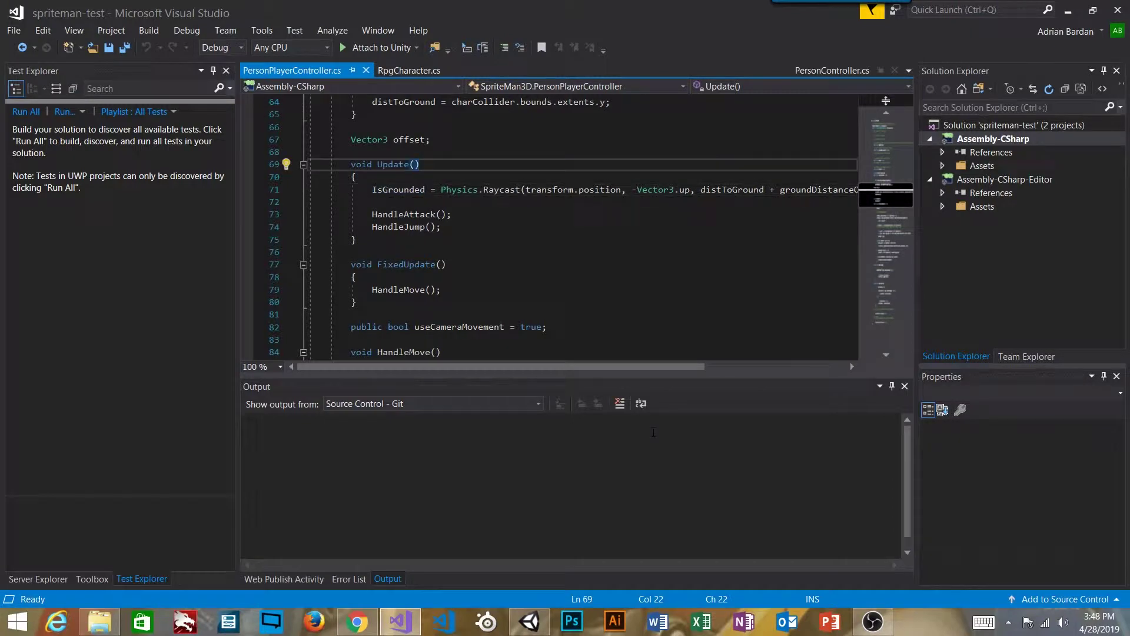
left_click(874, 624)
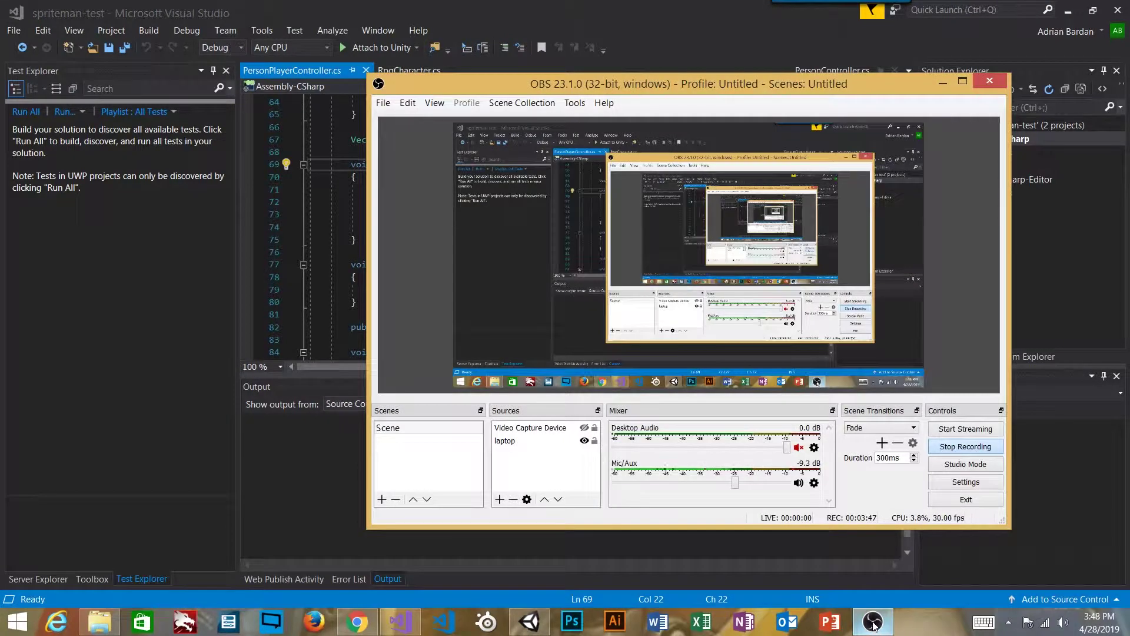
left_click(874, 624)
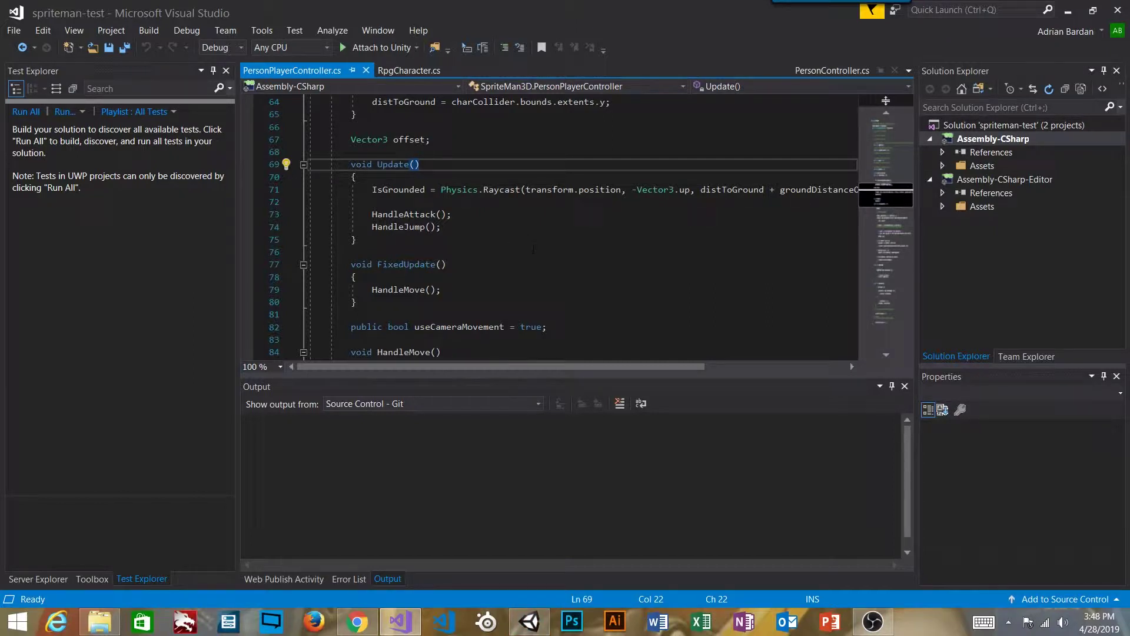
Switch to Unity, check the idle clip's animated properties in the Animation window and return to the jump clip
left_click(529, 622)
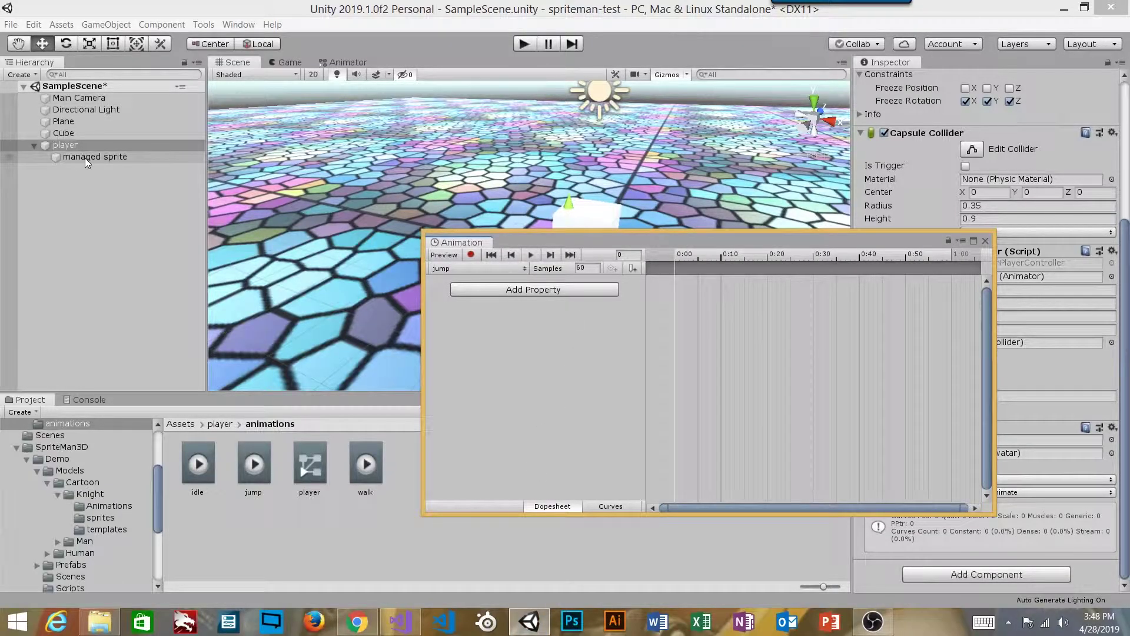
left_click_drag(545, 240, 361, 186)
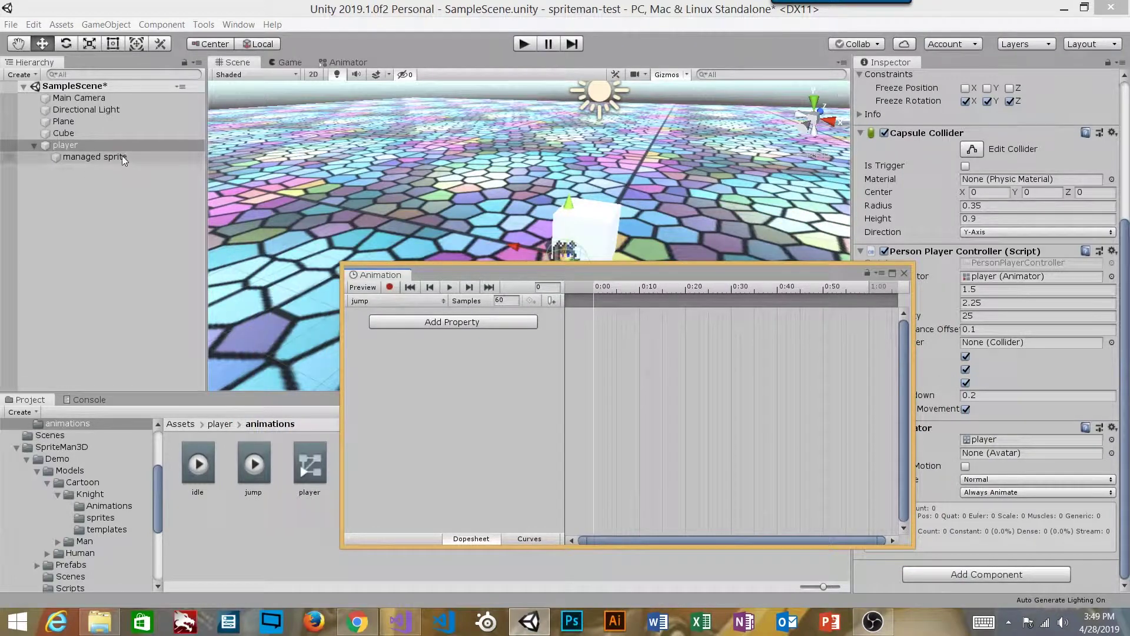
left_click(511, 299)
left_click(393, 303)
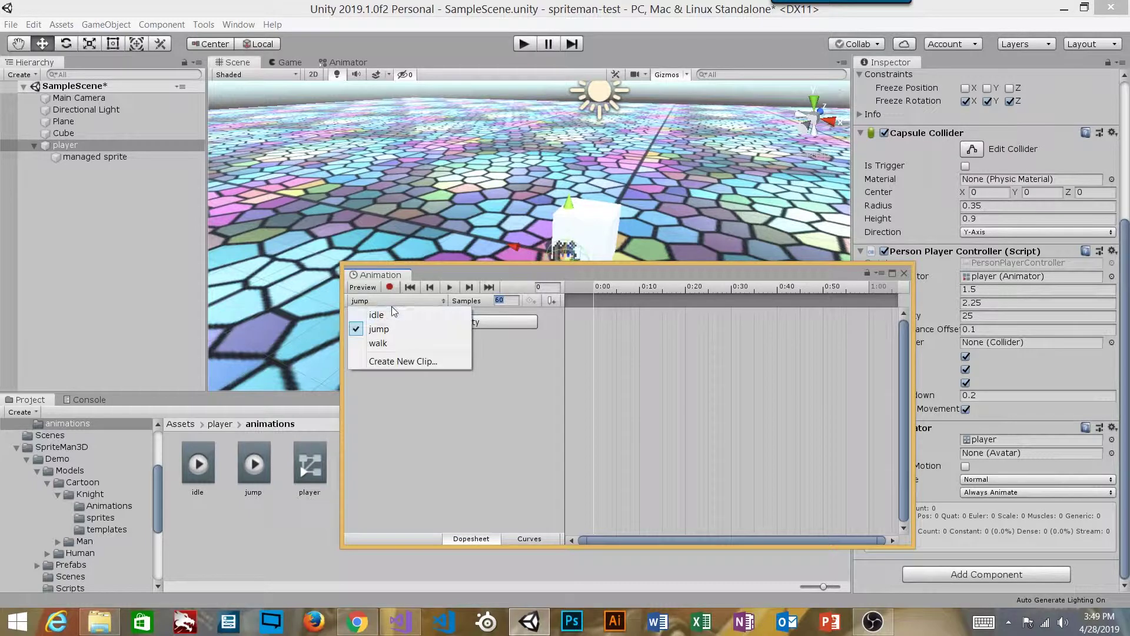
left_click(390, 312)
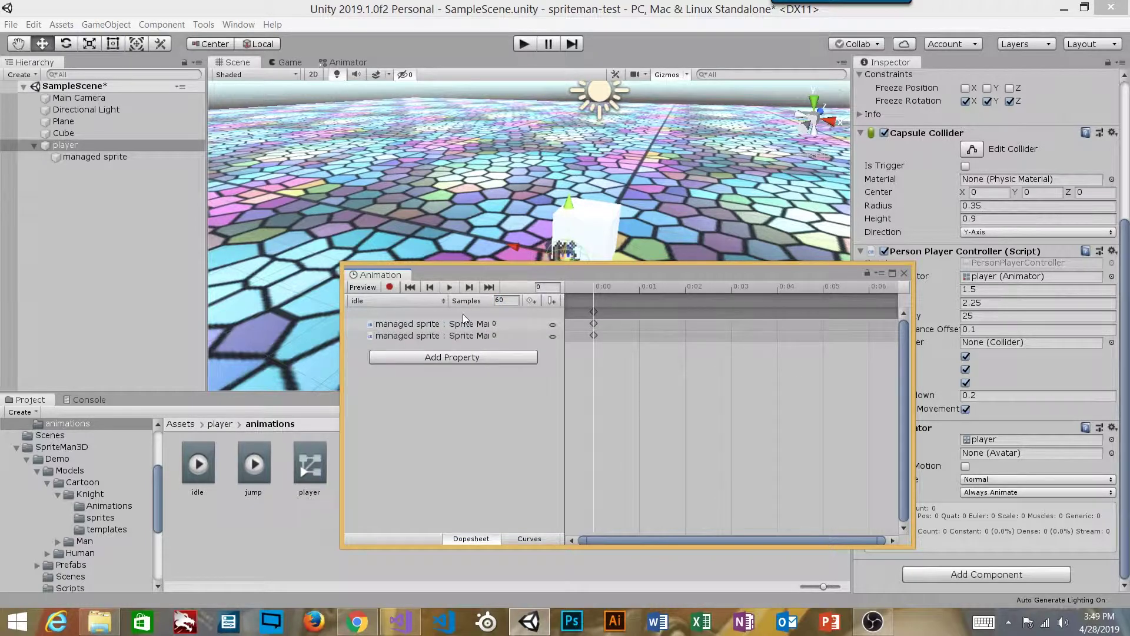
left_click(413, 300)
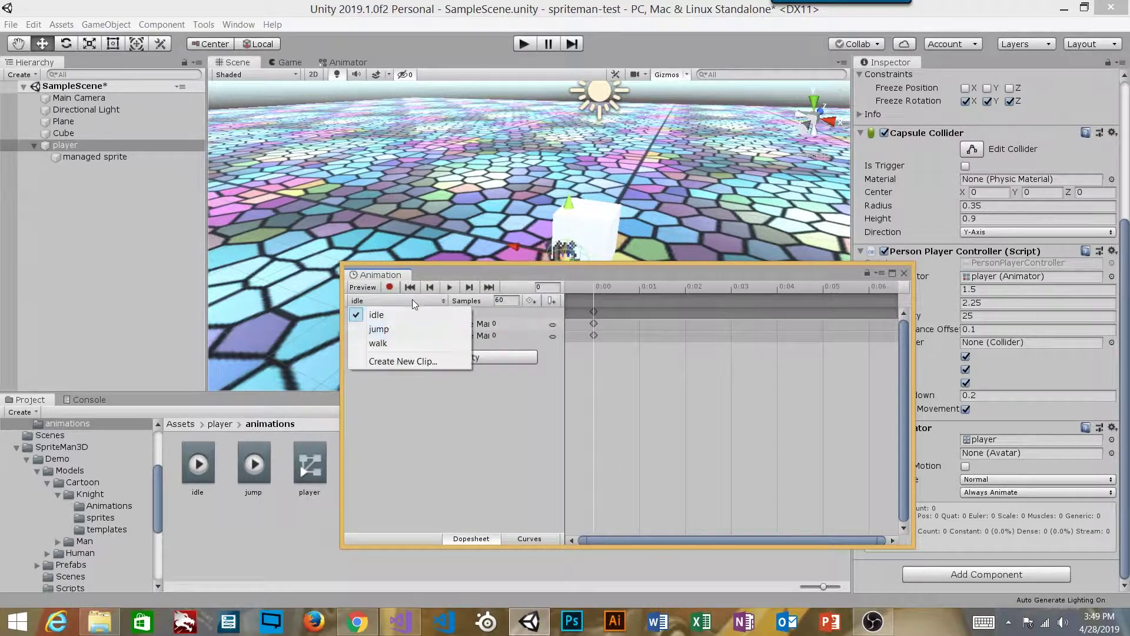
left_click(392, 328)
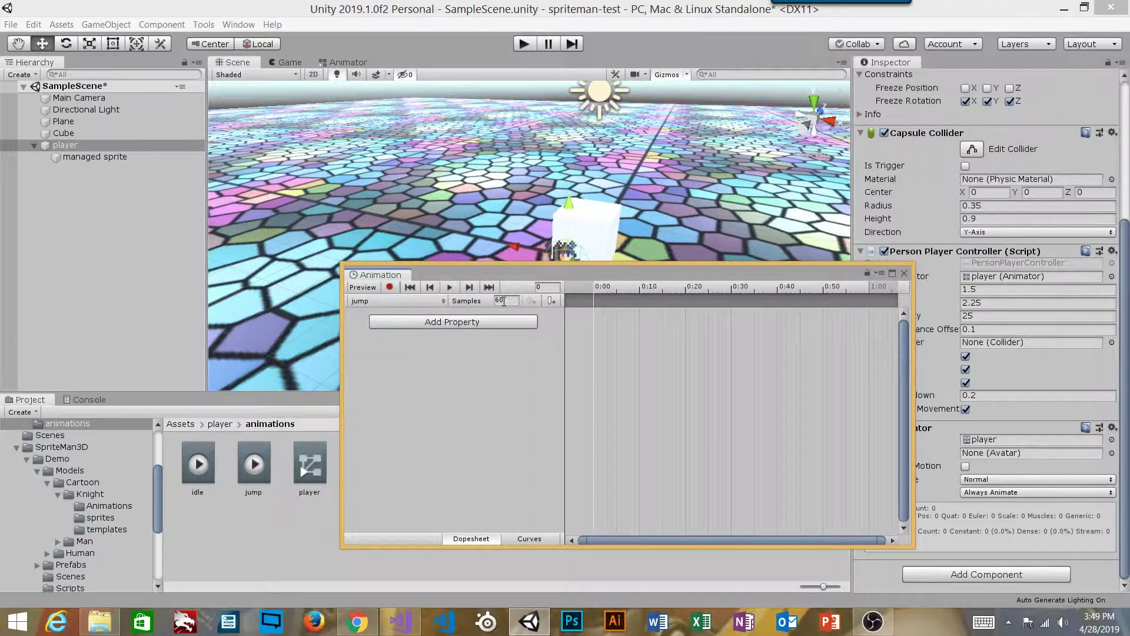
Add the managed sprite's Sprite Manager Current Frame property to the jump clip
left_click(506, 323)
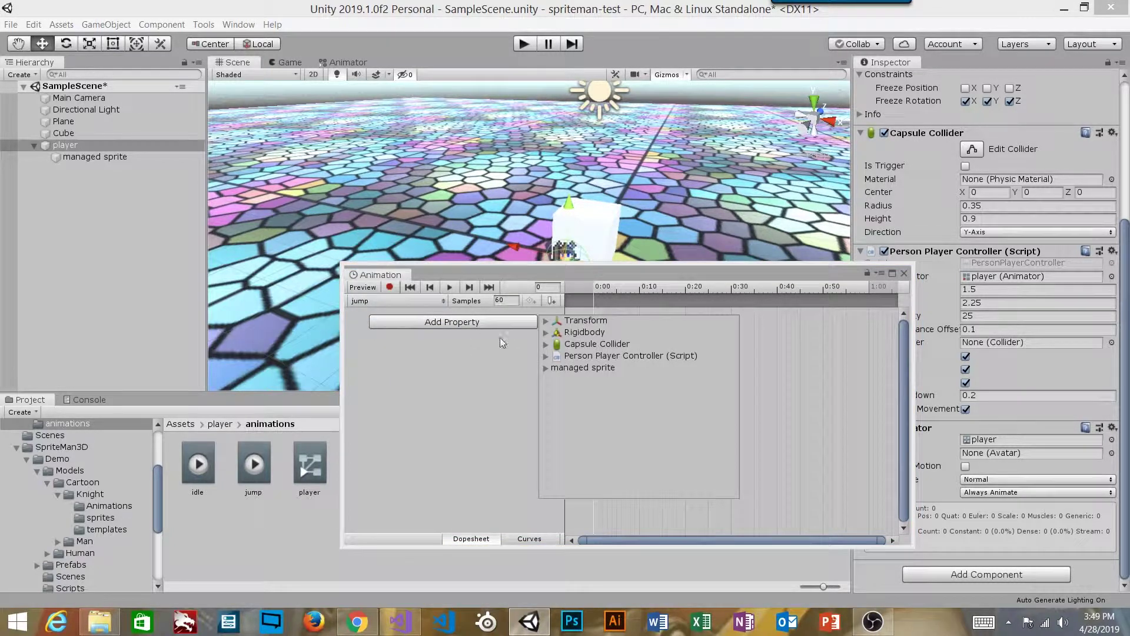
left_click(545, 368)
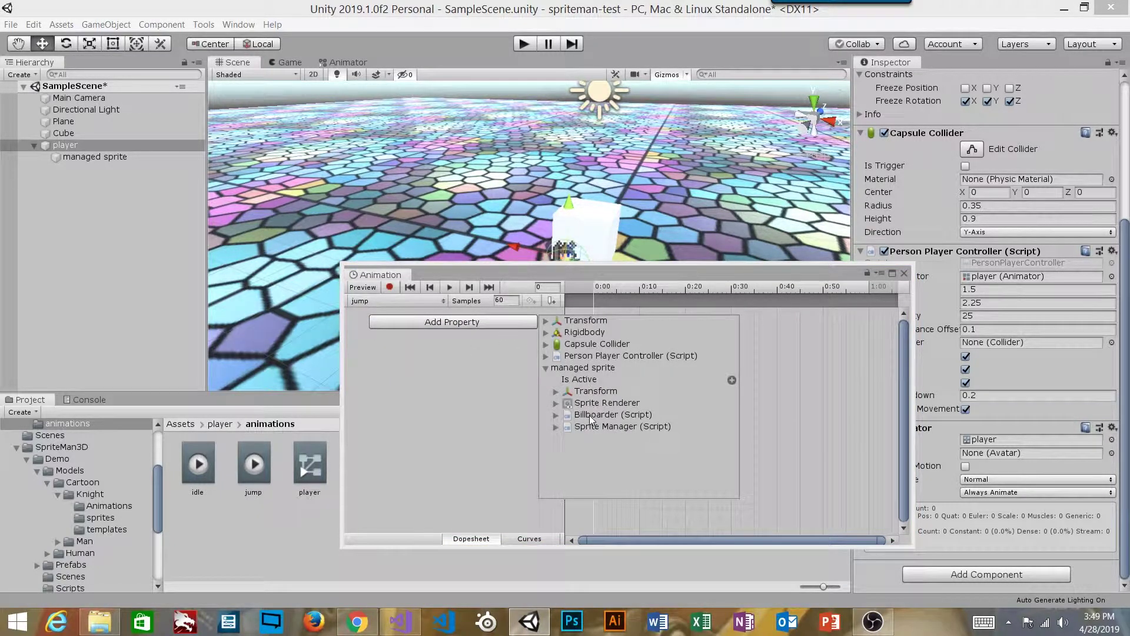
left_click(556, 428)
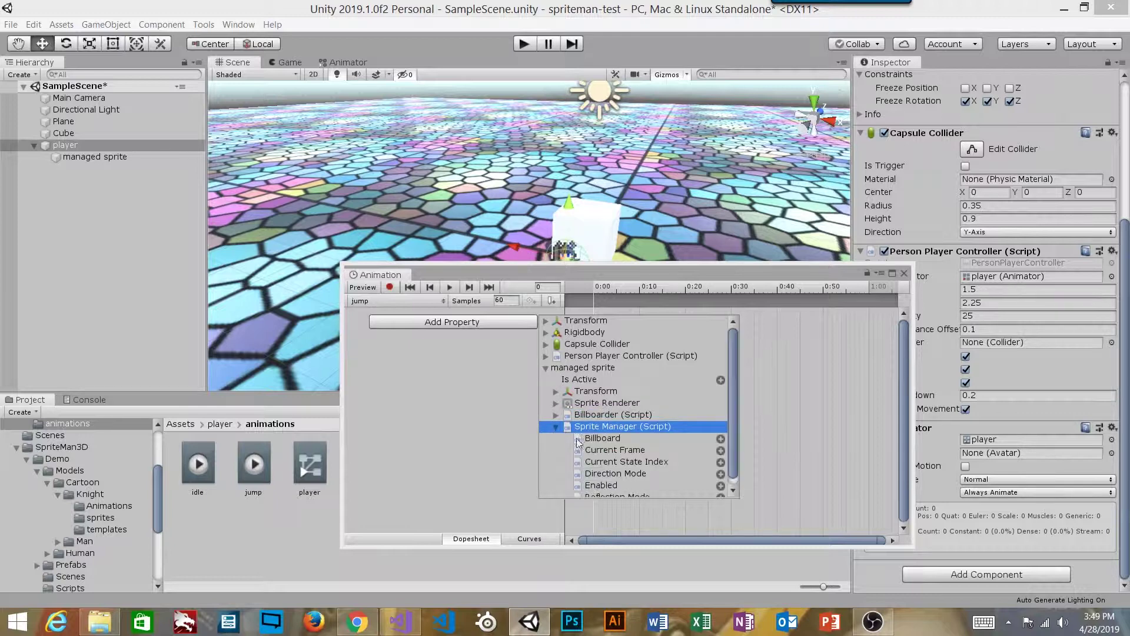
left_click(652, 451)
left_click(721, 450)
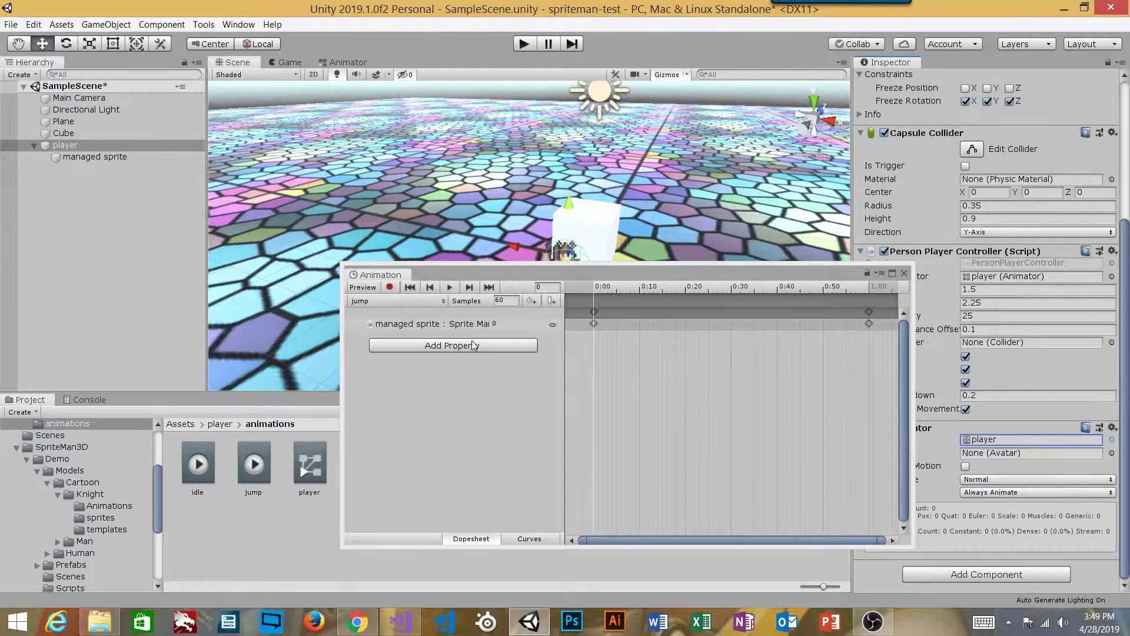
Add the managed sprite's Sprite Manager Current State Index property to the jump clip and delete both properties' keyframes at 1:00
left_click(500, 346)
left_click(546, 391)
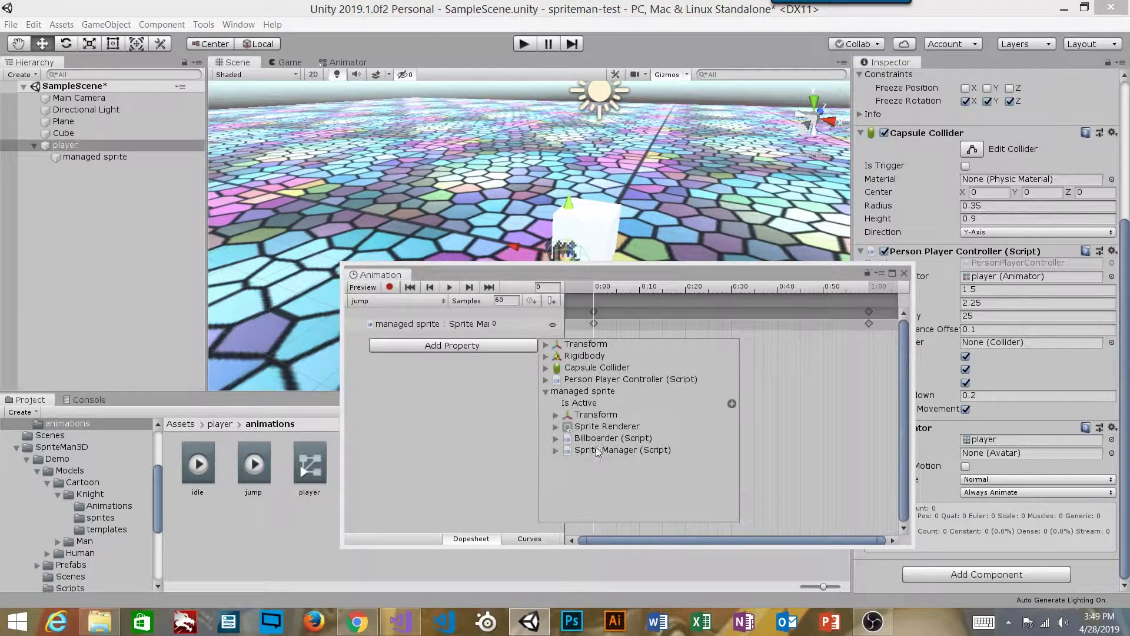
left_click(564, 450)
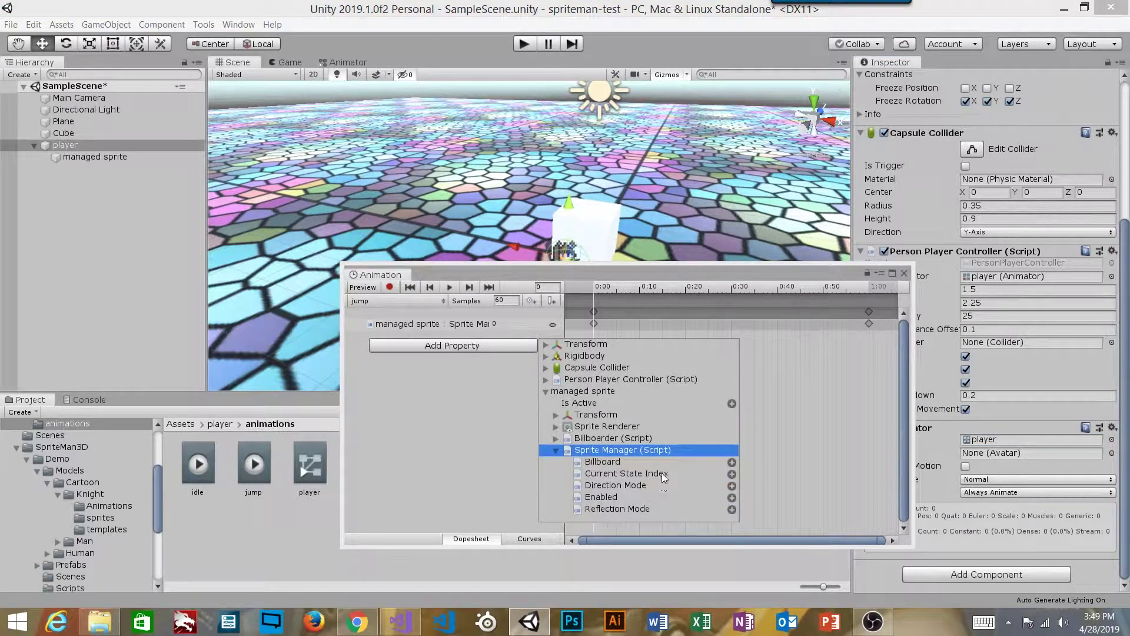
left_click(731, 474)
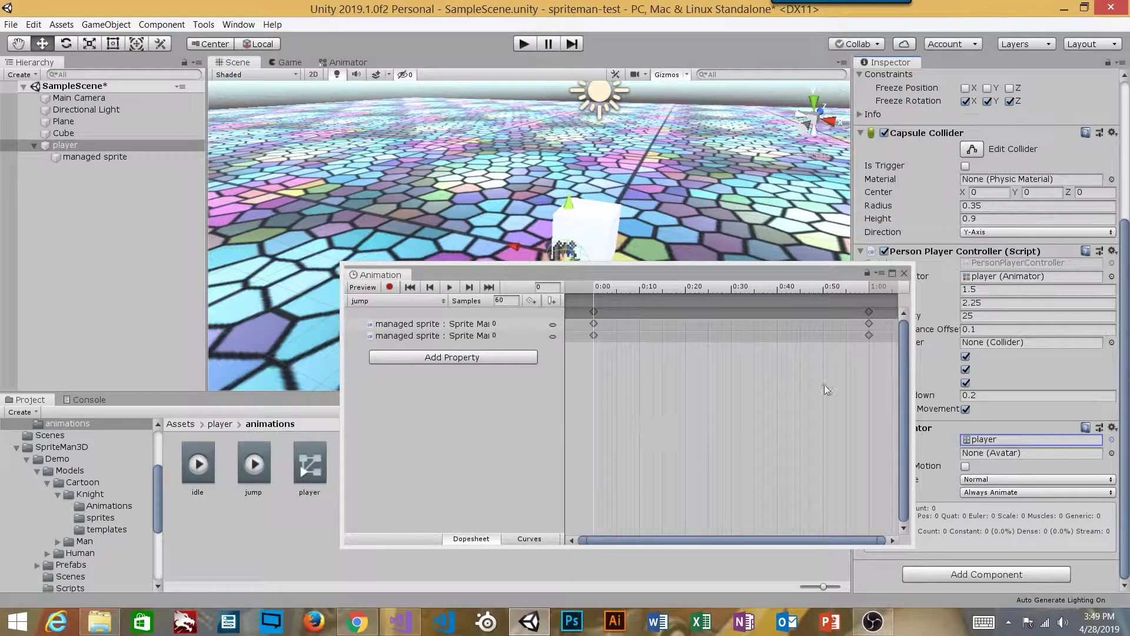
left_click_drag(884, 352, 846, 293)
key("Delete")
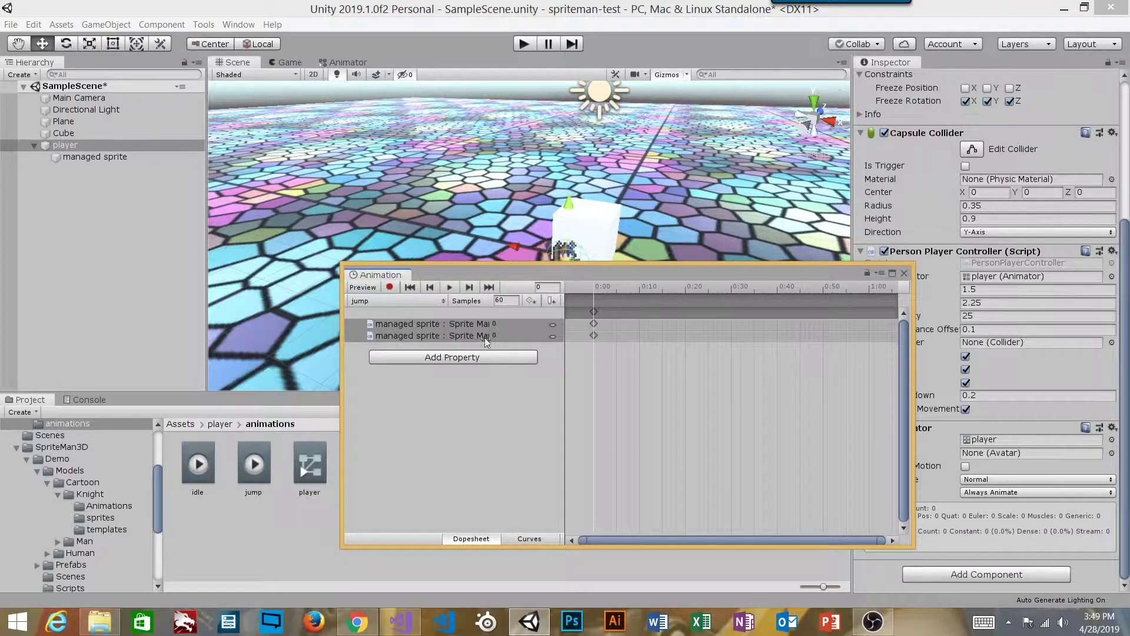
Widen the Animation window's property list to show full names and set the jump clip's Current State Index to 2
left_click(464, 336)
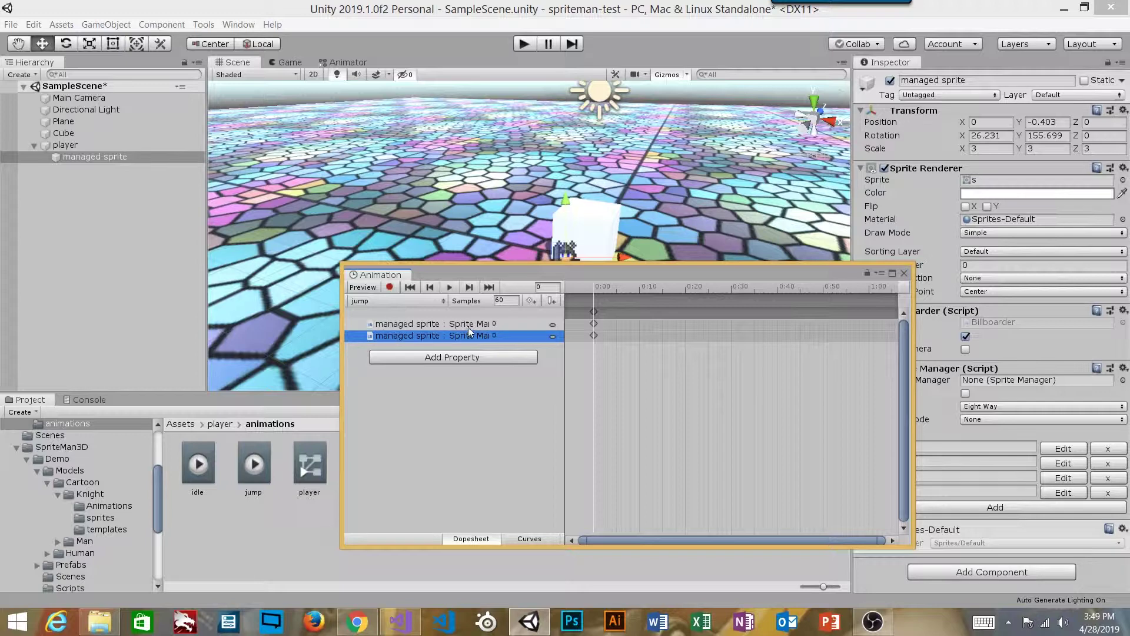
left_click(471, 325)
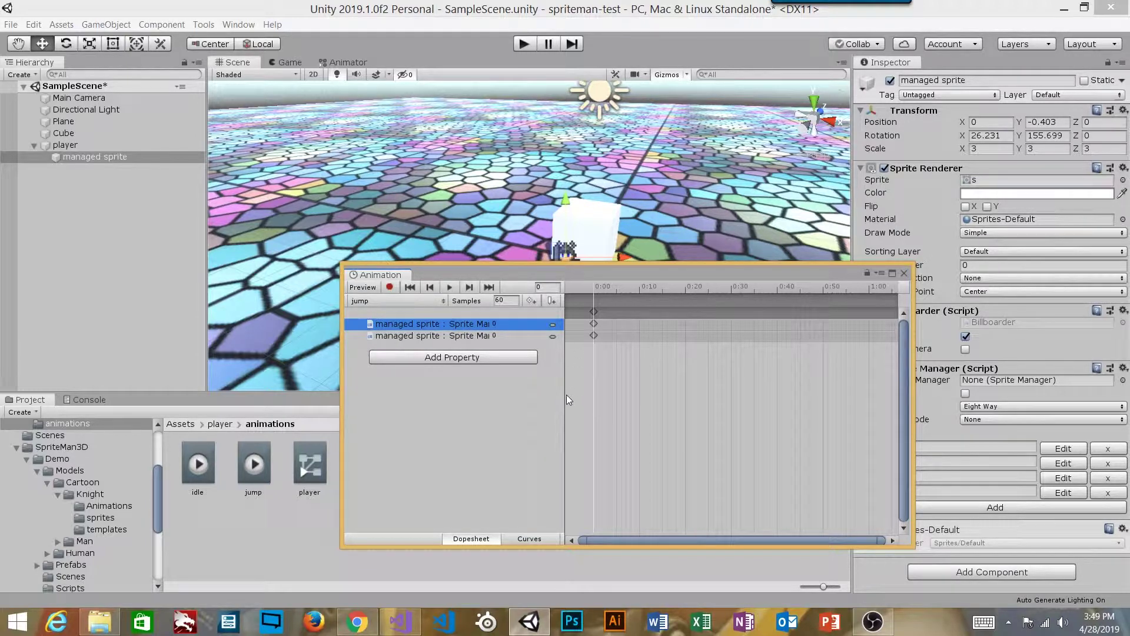
left_click_drag(565, 394, 682, 393)
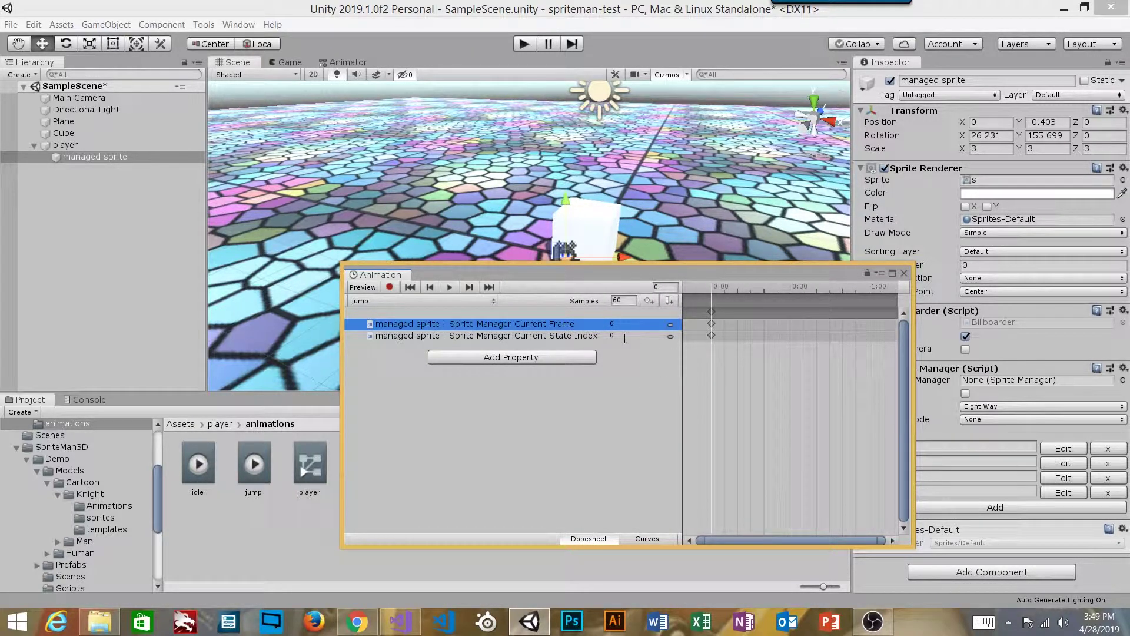
left_click_drag(552, 280, 448, 241)
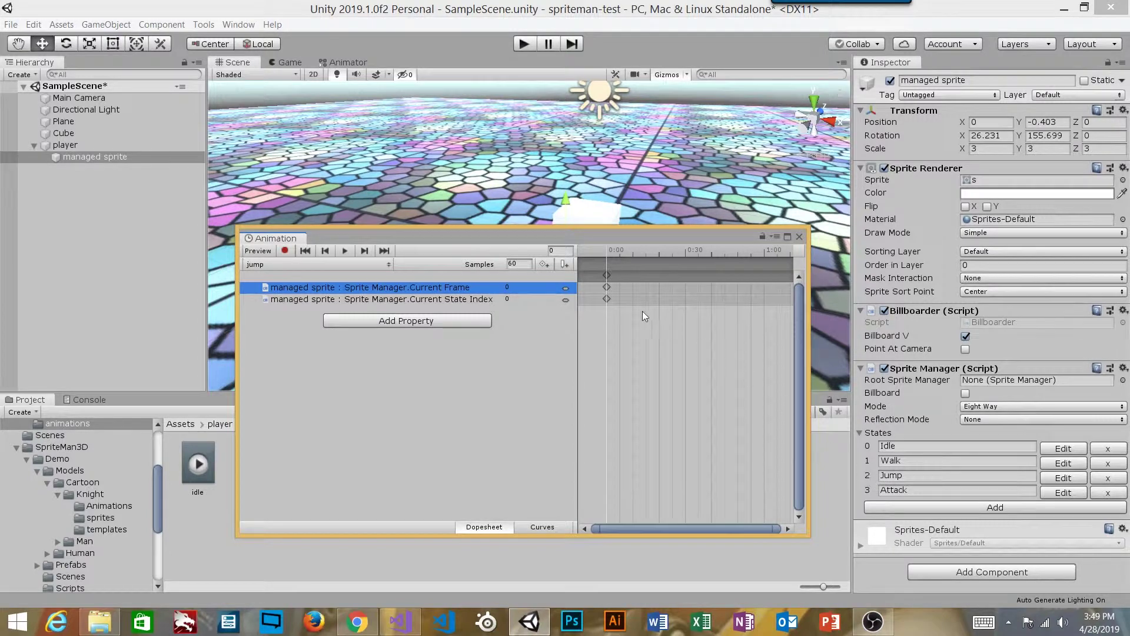
left_click(514, 302)
type("2")
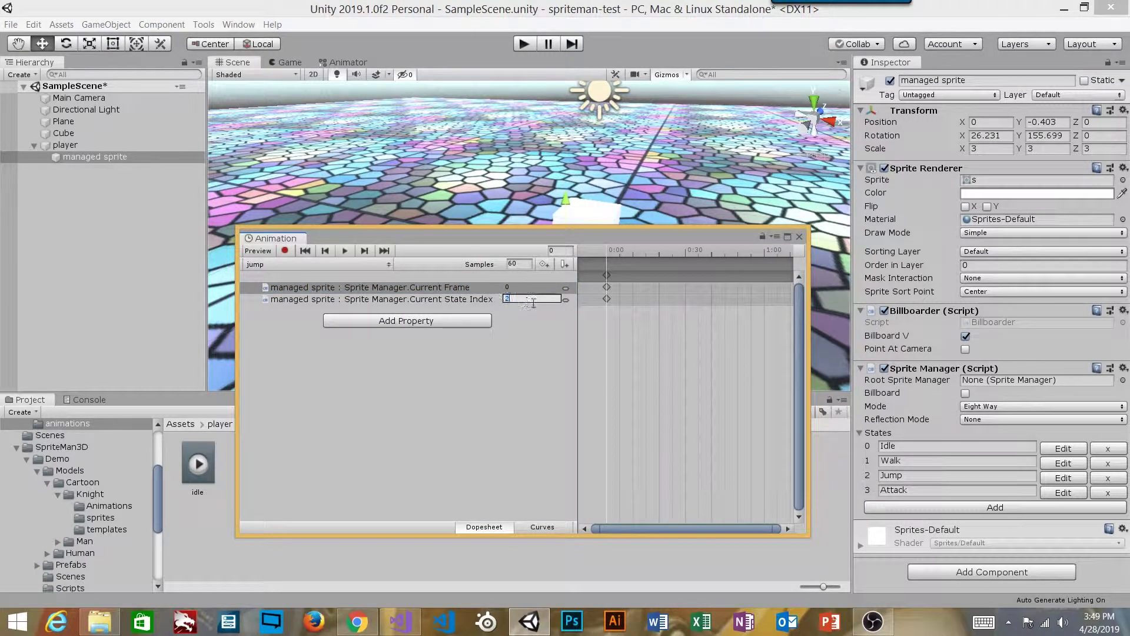
left_click(544, 351)
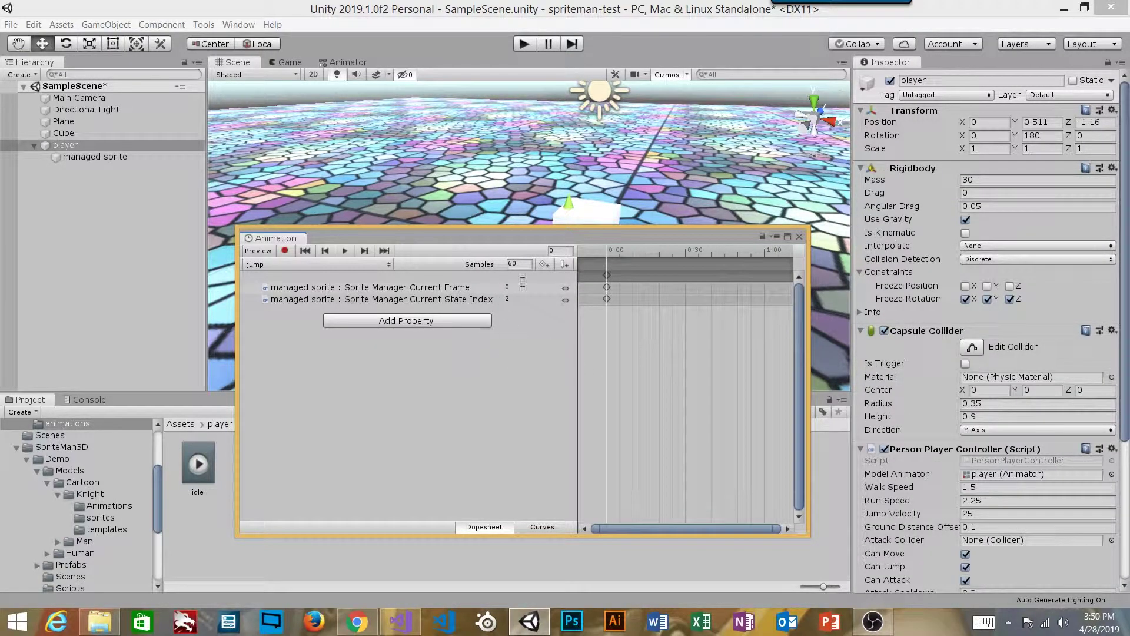
left_click_drag(518, 238, 484, 258)
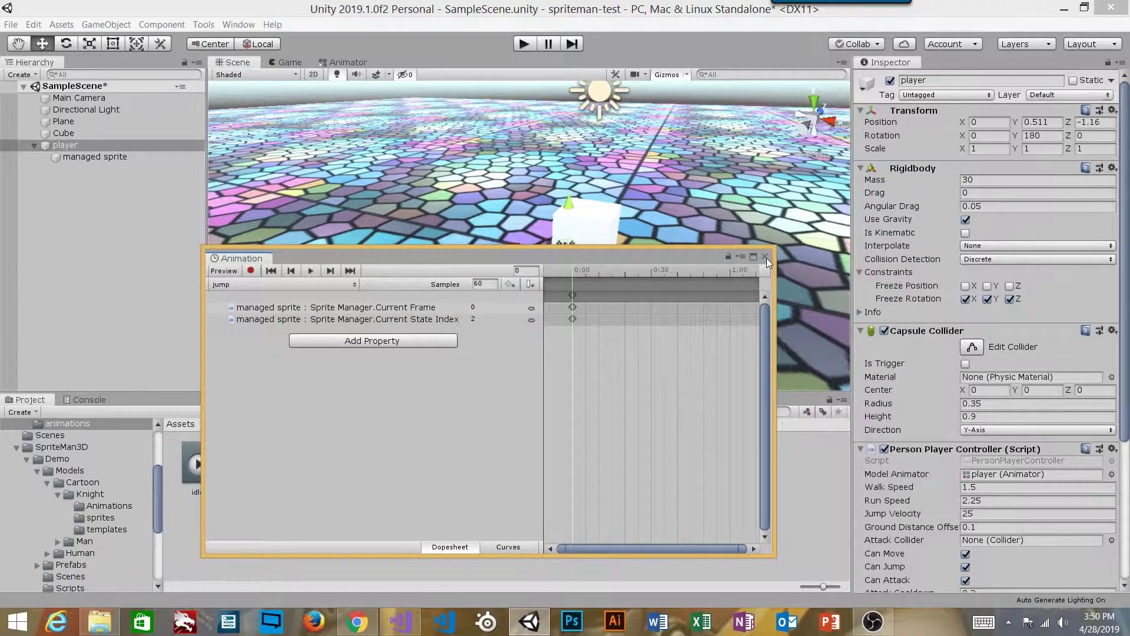
Preview the jump clip on the player in the Scene view from several angles, stop the preview and close the Animation window
left_click_drag(556, 255, 853, 259)
right_click_drag(412, 177, 429, 234)
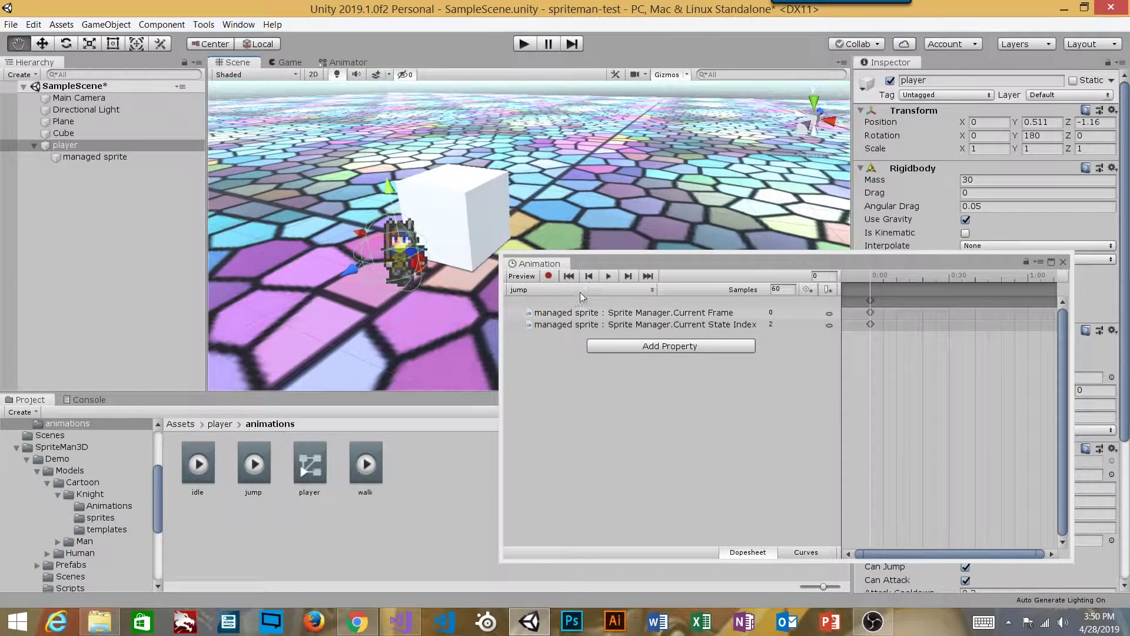
left_click(608, 276)
scroll(531, 130, "up", 5)
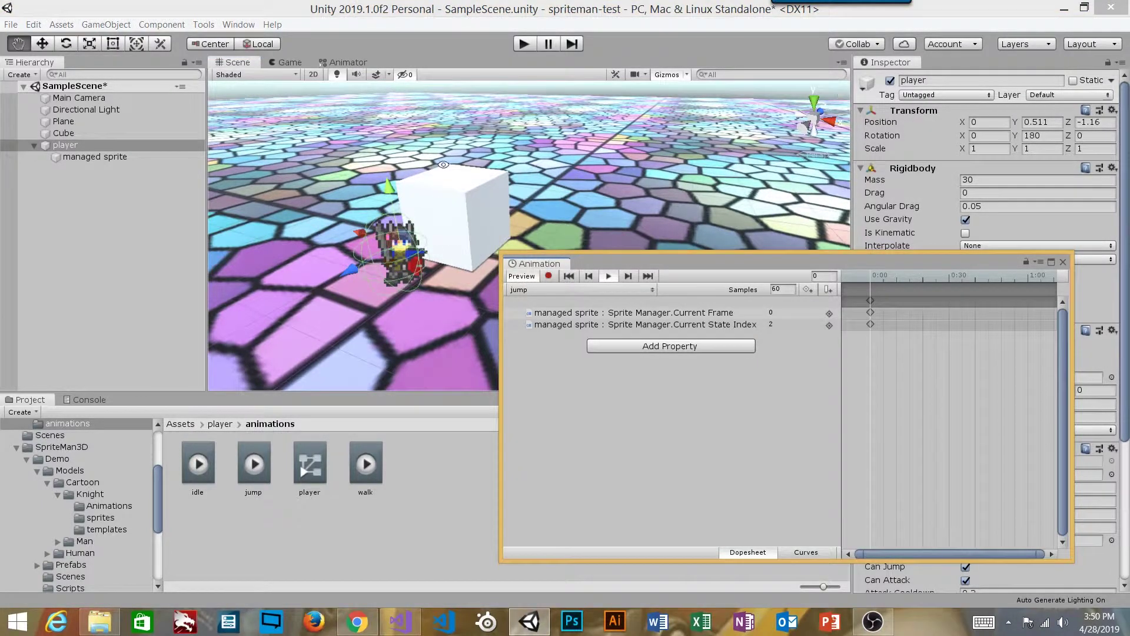
scroll(531, 131, "down", 2)
right_click_drag(530, 131, 683, 281)
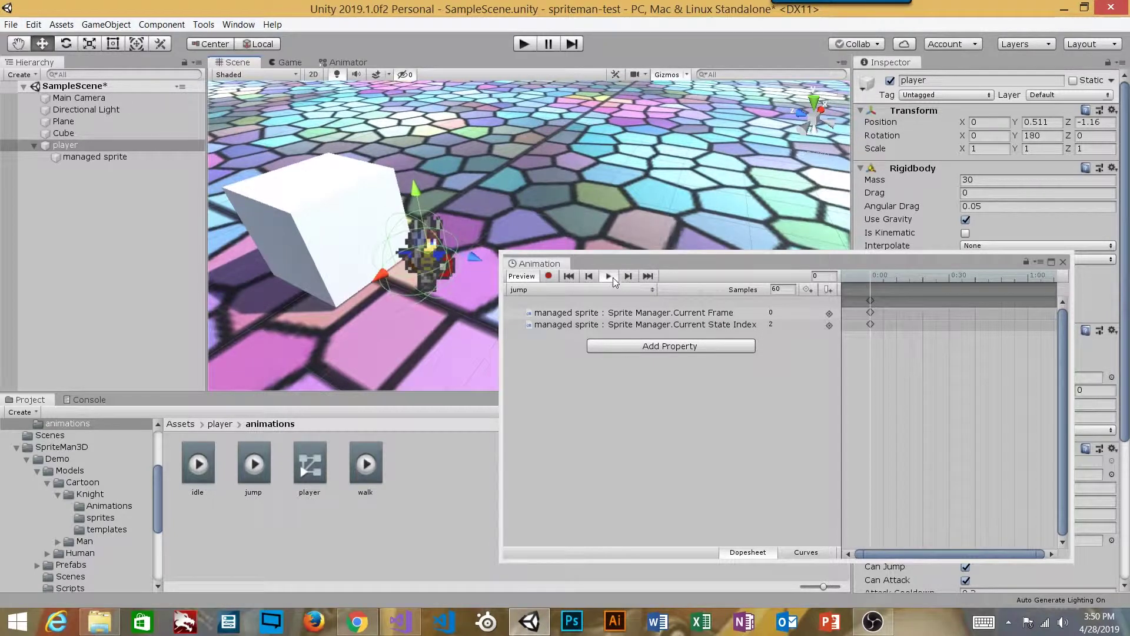
left_click(610, 276)
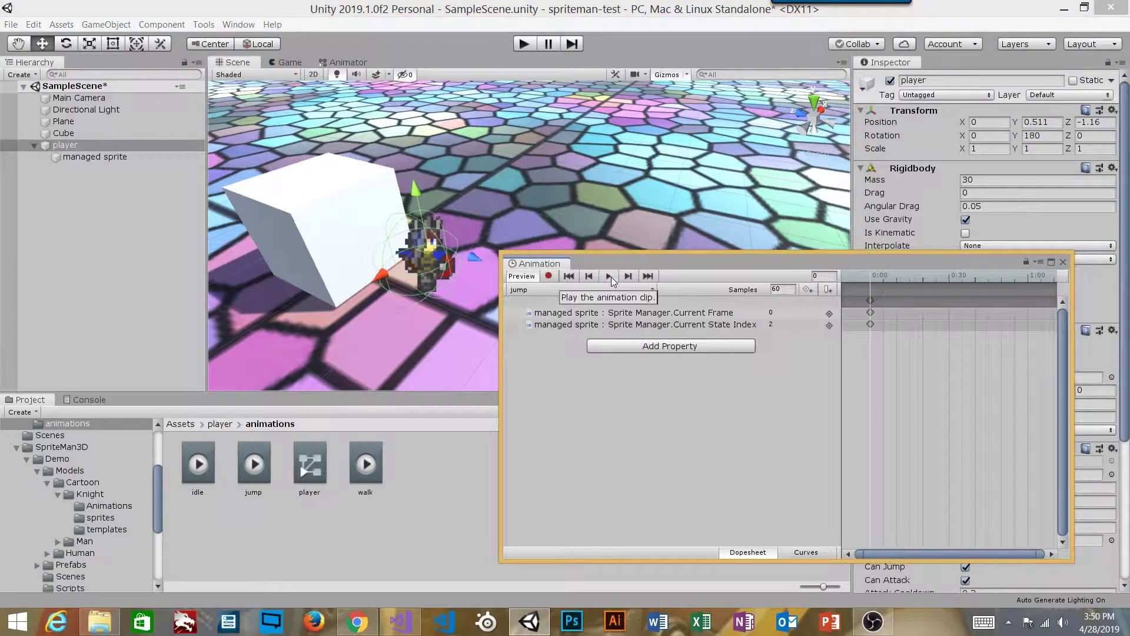
left_click(524, 276)
left_click_drag(665, 184, 564, 175, "alt")
left_click_drag(969, 264, 739, 215)
left_click(832, 214)
Run the game, move the player character around to test it, and exit play mode
left_click(530, 44)
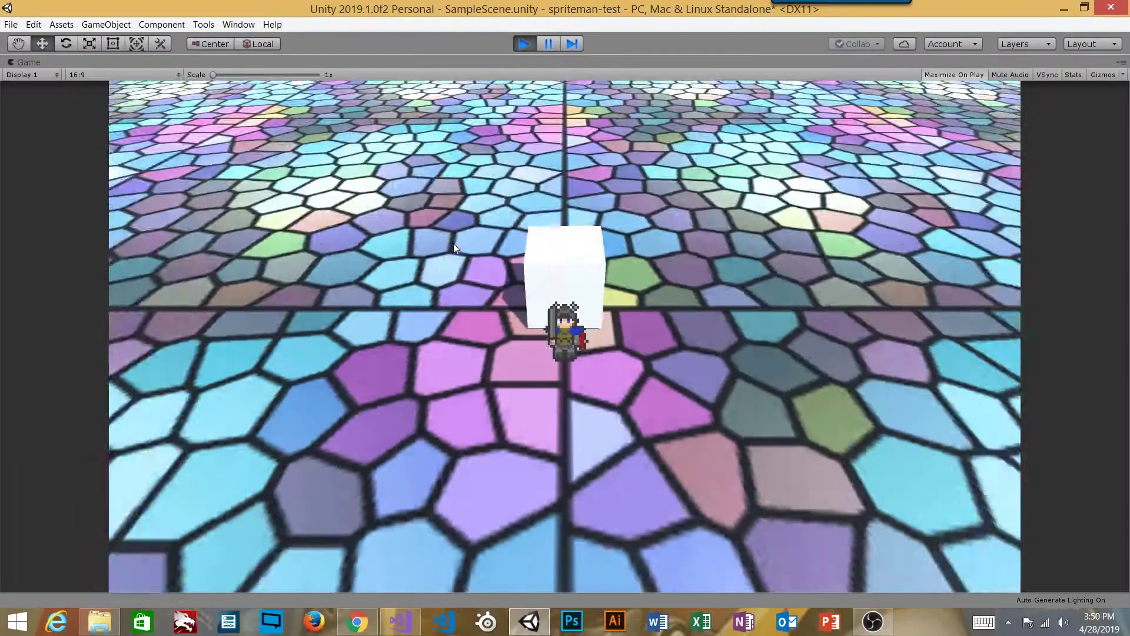
key("a")
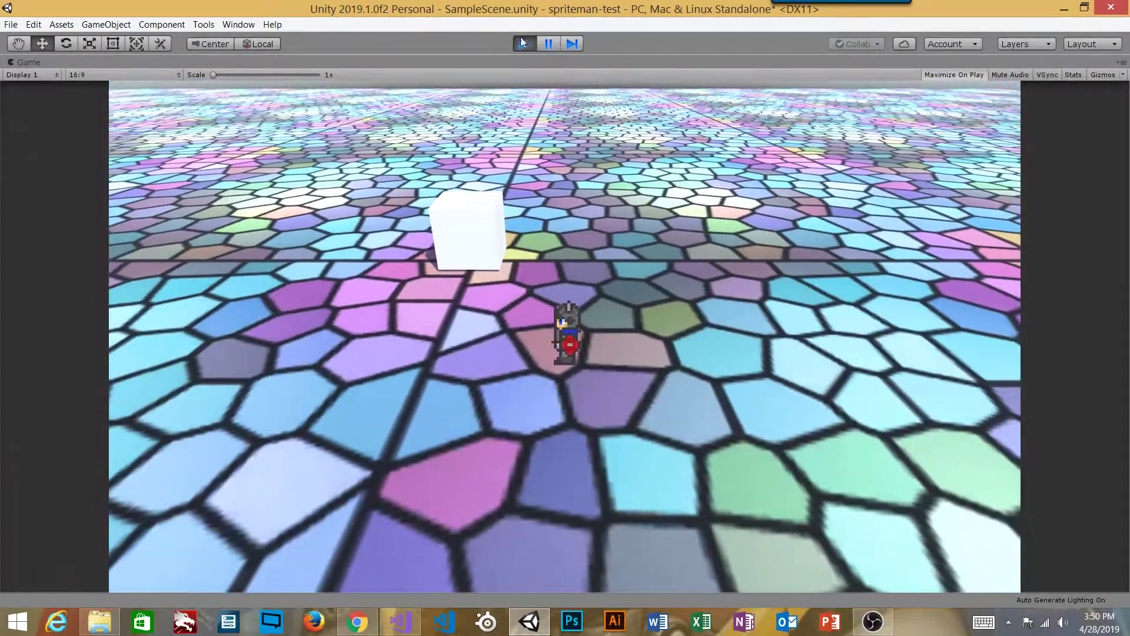
left_click(523, 43)
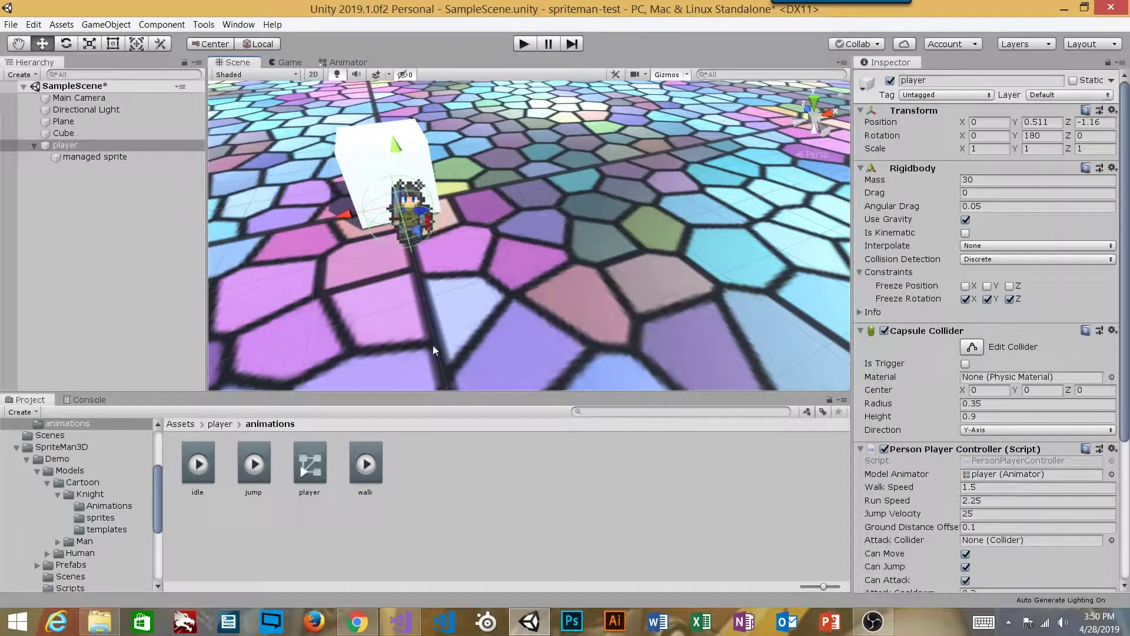
Open the player animator controller and place the jump state beside the idle state
left_click(311, 463)
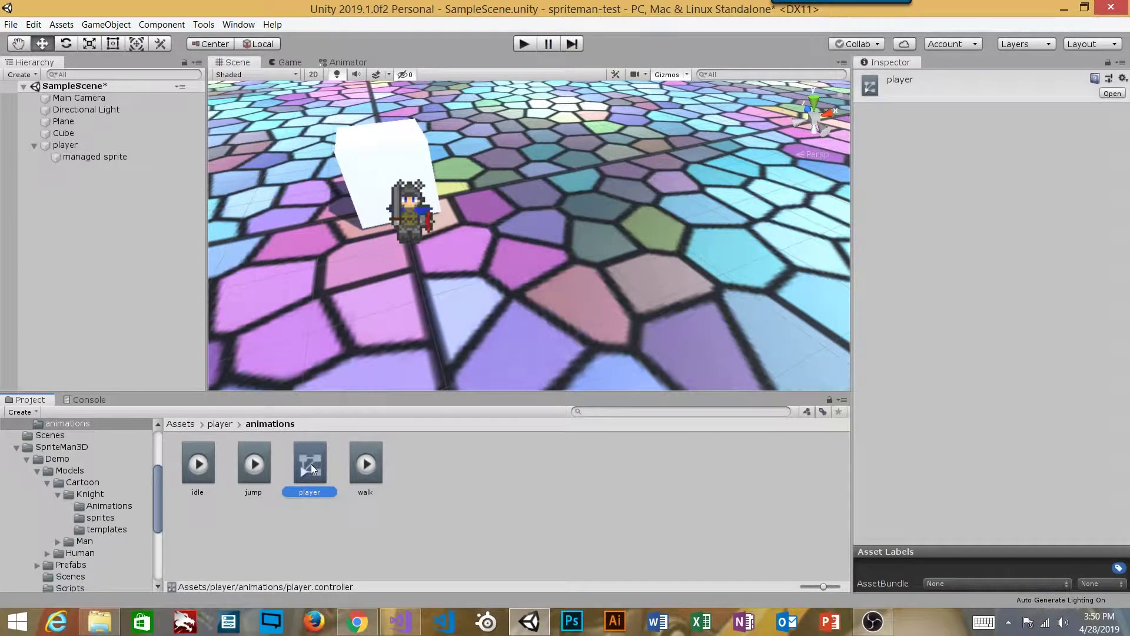
double_click(310, 464)
middle_click_drag(818, 252, 640, 232)
left_click_drag(589, 332, 759, 214)
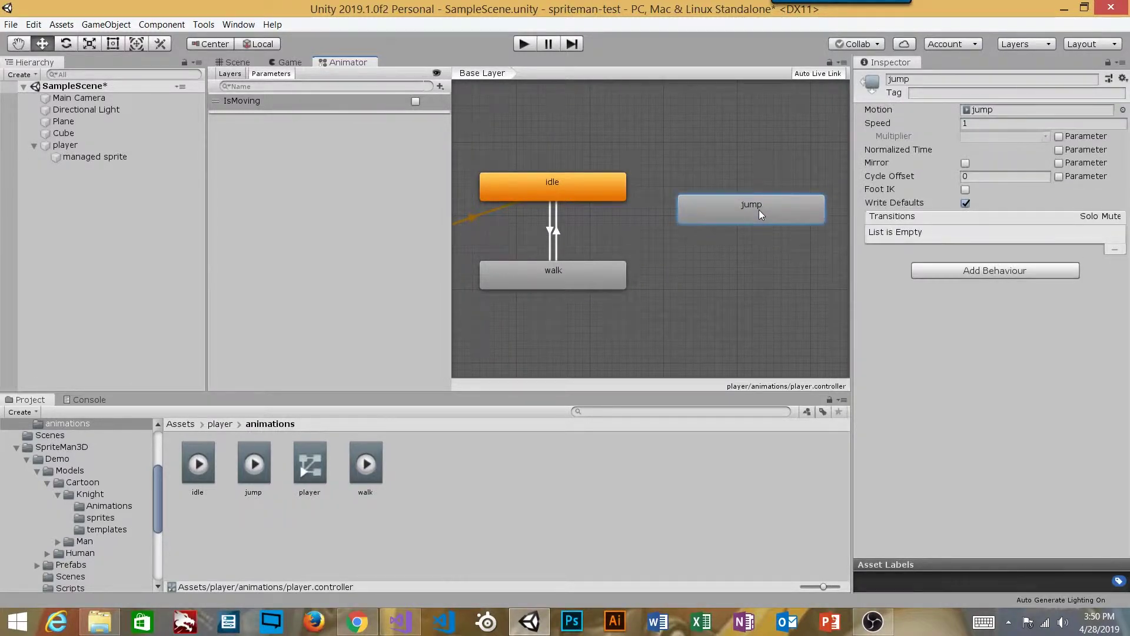
Create transitions in both directions between the idle and jump states
left_click(598, 189)
right_click(601, 188)
left_click(630, 198)
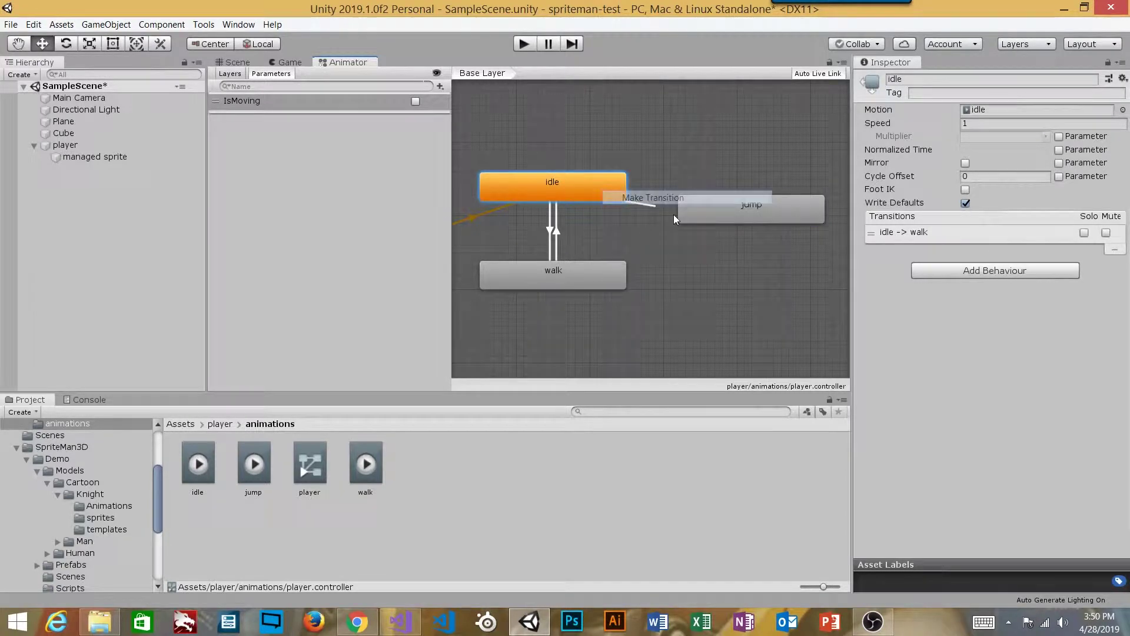
left_click(733, 217)
right_click(726, 203)
left_click(765, 211)
left_click(609, 180)
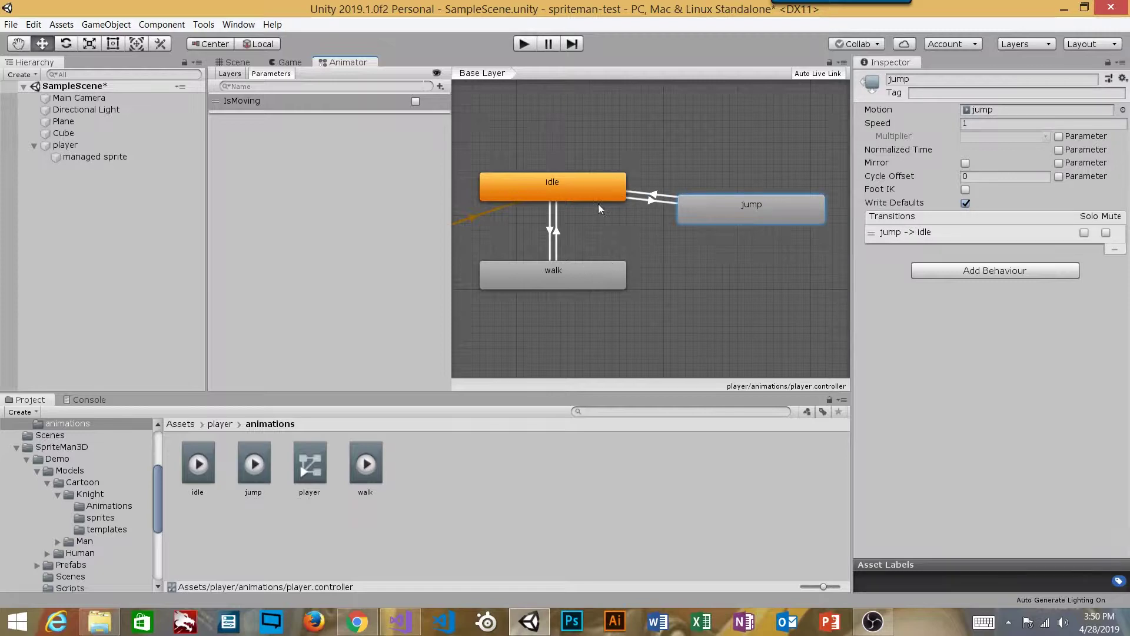
left_click(600, 189)
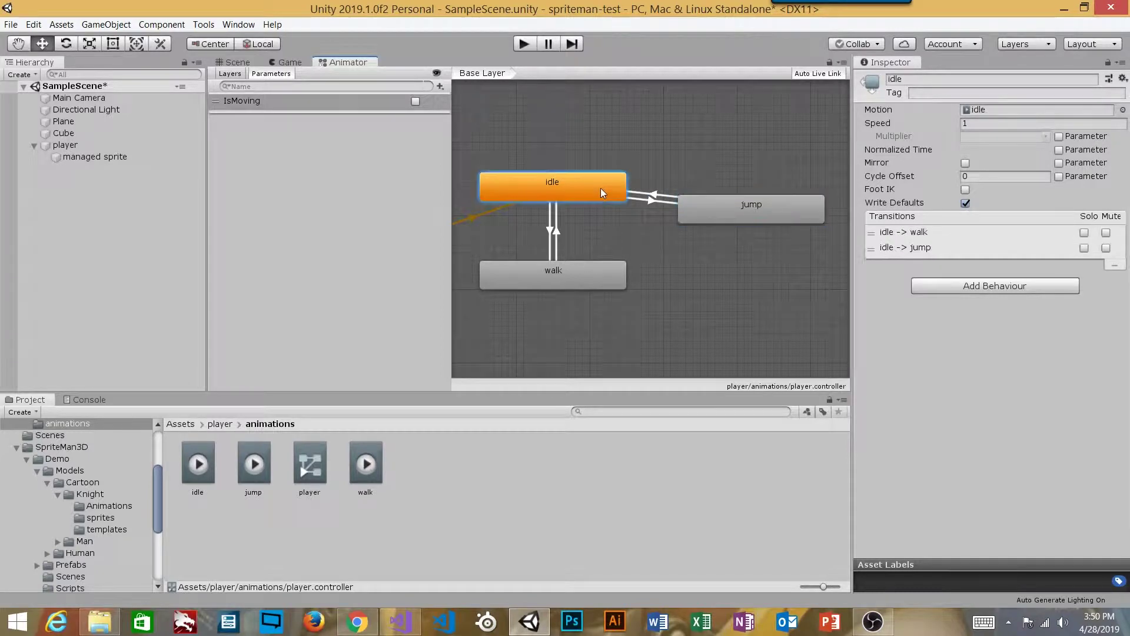
Create transitions in both directions between the walk and jump states
left_click(600, 273)
right_click(598, 273)
left_click(633, 284)
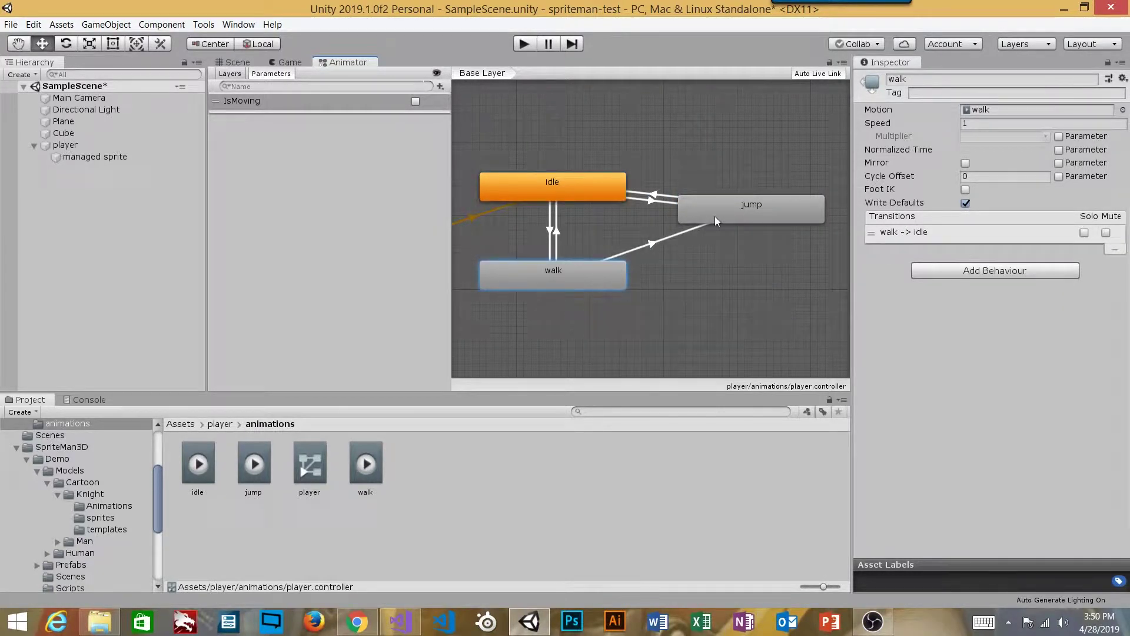
left_click(720, 218)
right_click(759, 214)
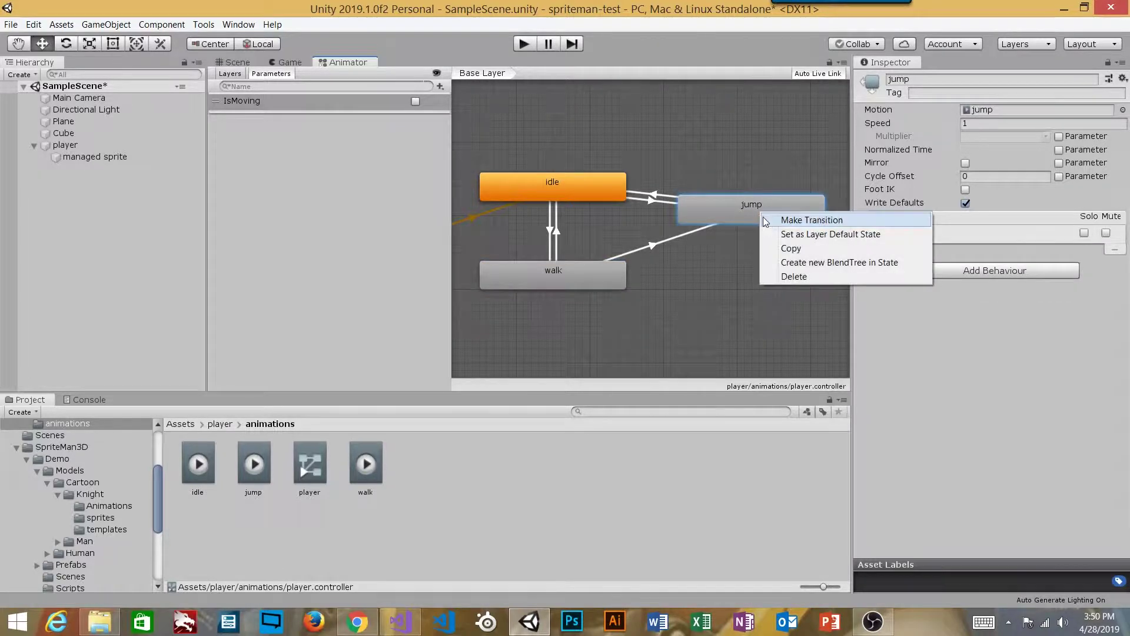
left_click(778, 217)
left_click(581, 278)
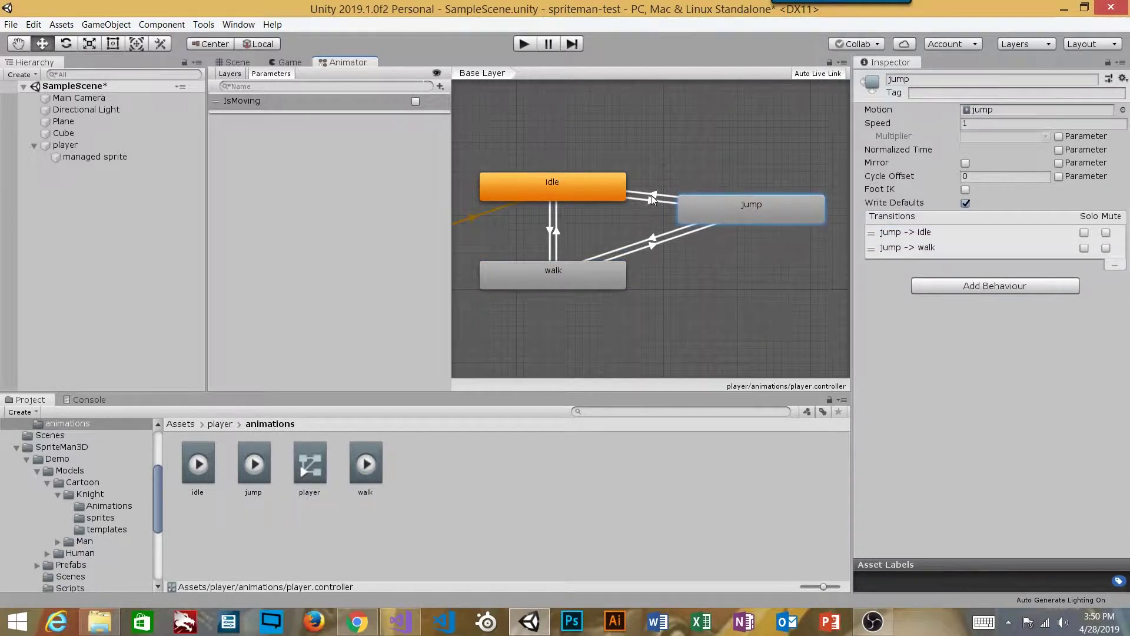
Add a condition on IsMoving being true to the idle-to-jump transition
left_click(570, 183)
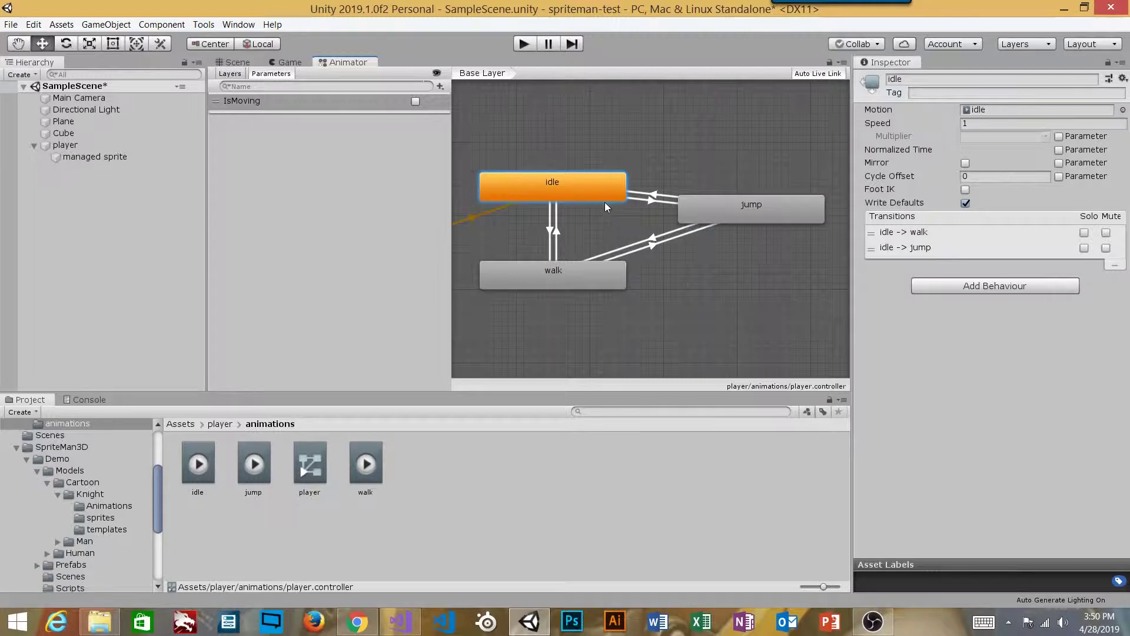
left_click(654, 202)
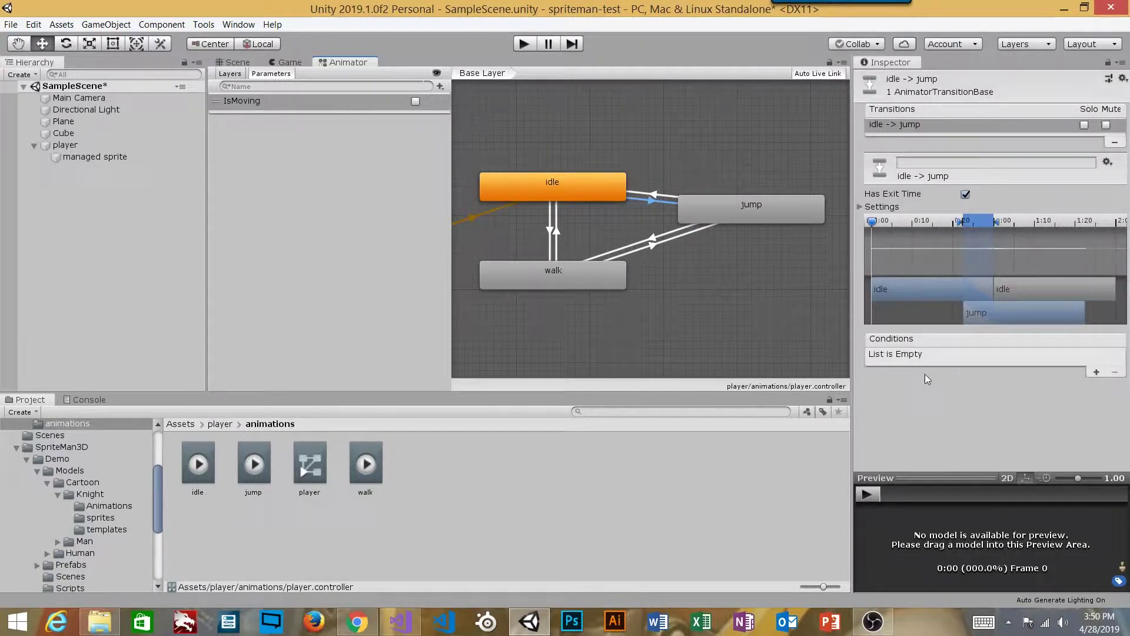
left_click(1095, 373)
left_click(960, 355)
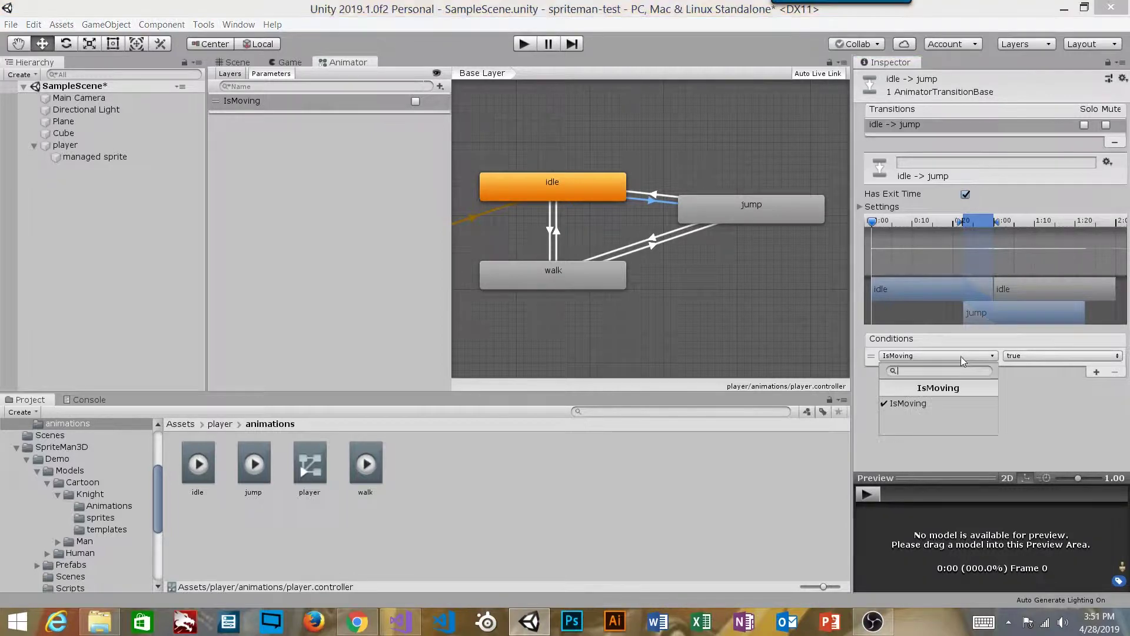
left_click(906, 402)
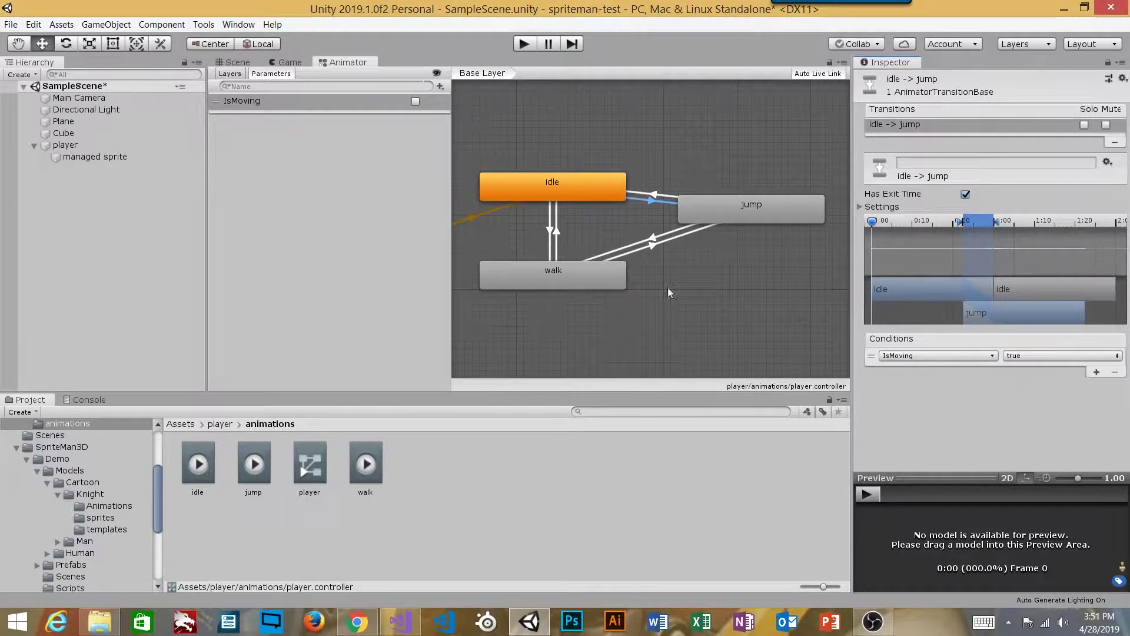
Add a Bool parameter named IsGrounded to the player animator controller
left_click(280, 154)
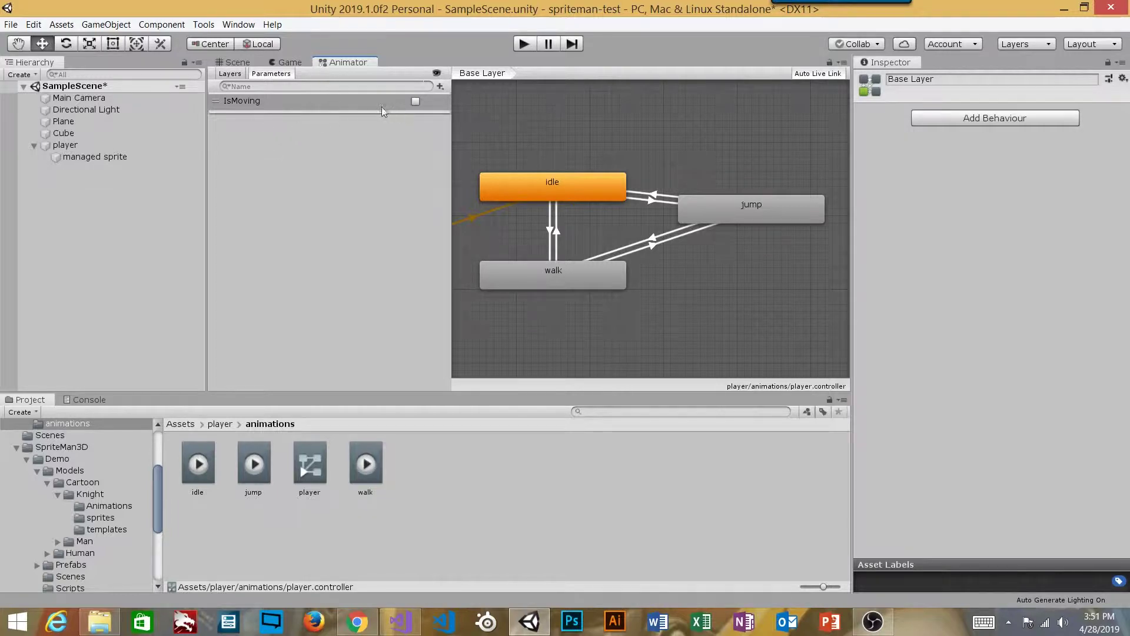
left_click(440, 86)
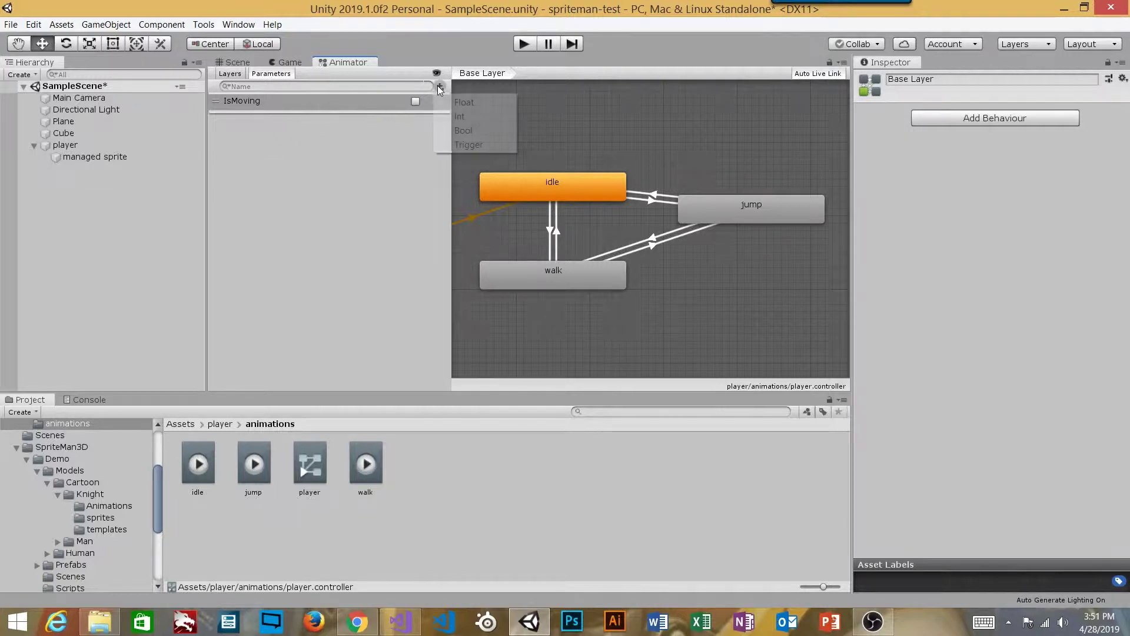
left_click(464, 130)
type("IsGrounded")
key("Return")
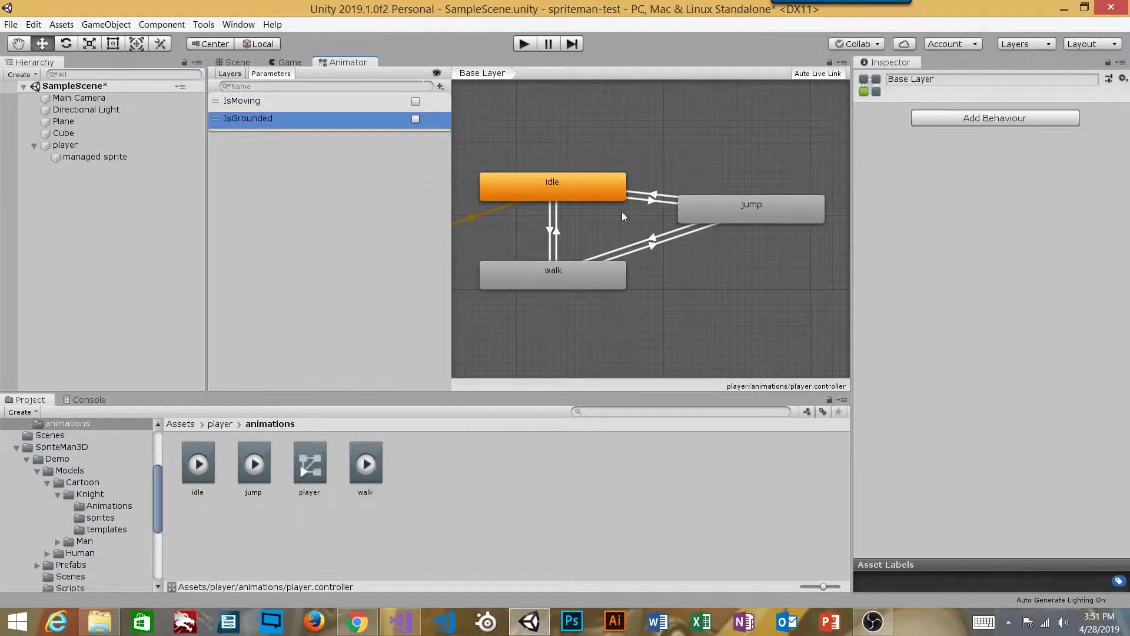
Change the idle-to-jump transition's condition to IsGrounded false
left_click(652, 202)
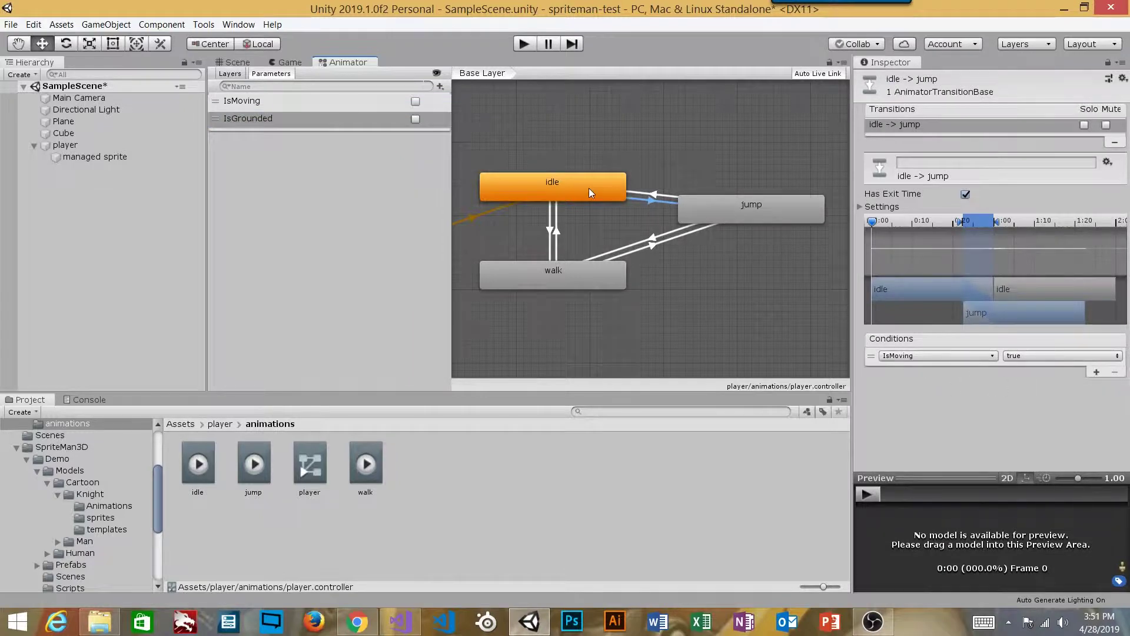
left_click(958, 357)
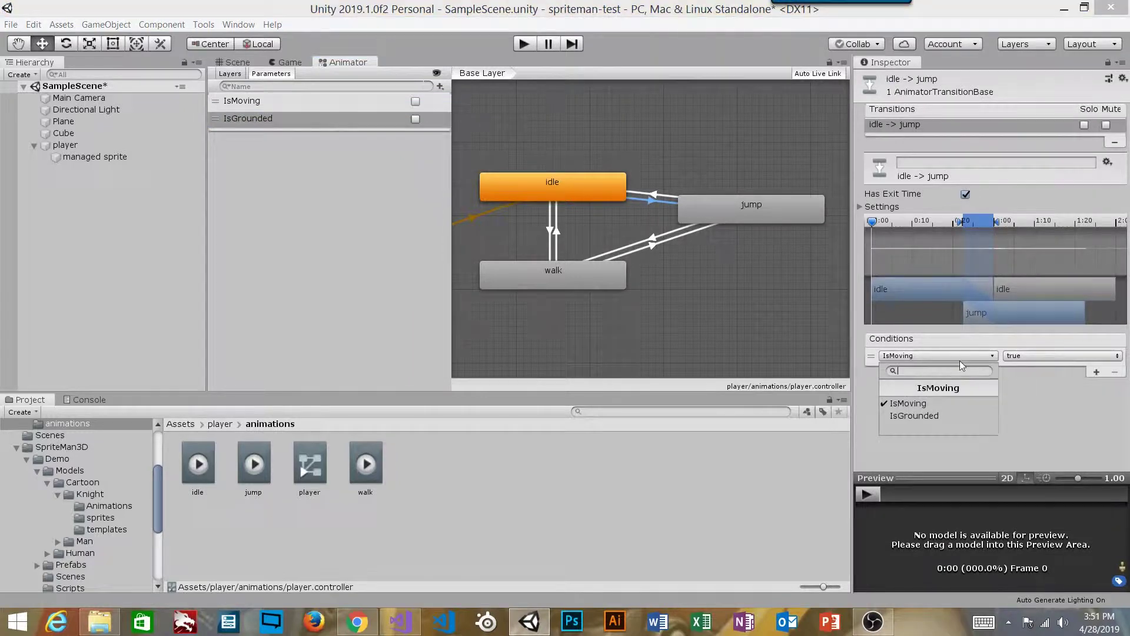
left_click(901, 416)
left_click(1024, 357)
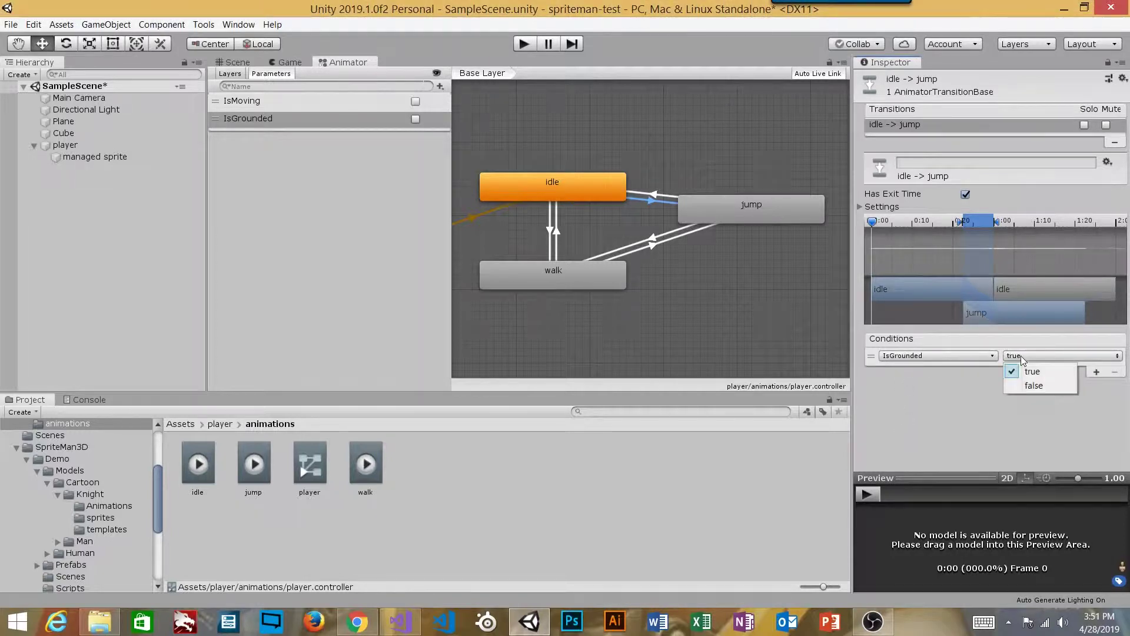
left_click(1029, 385)
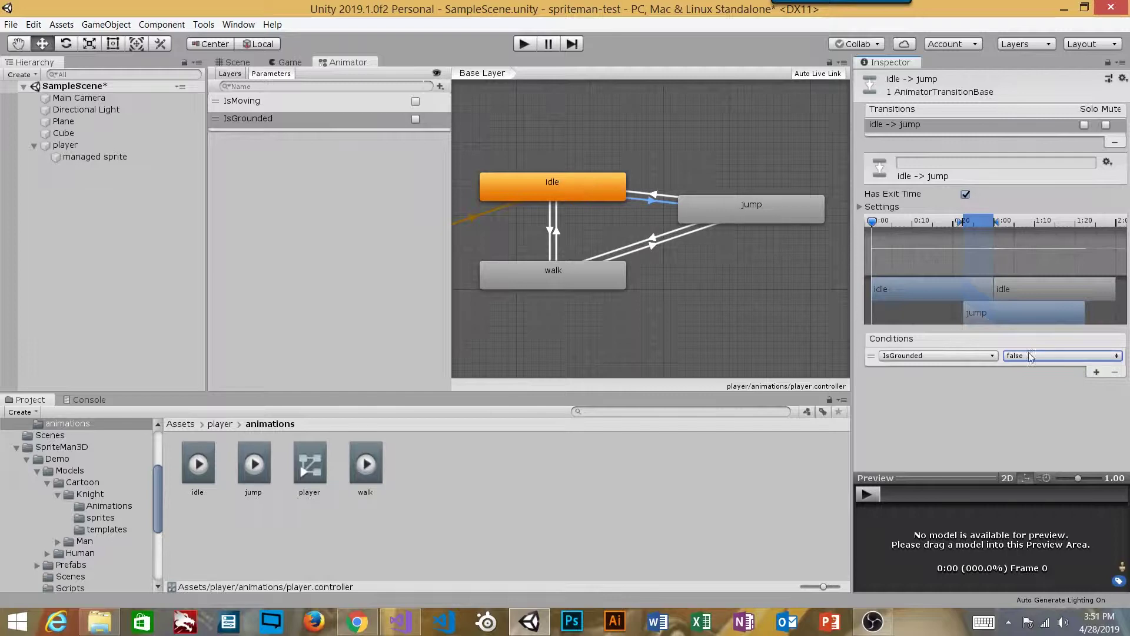
left_click(1095, 371)
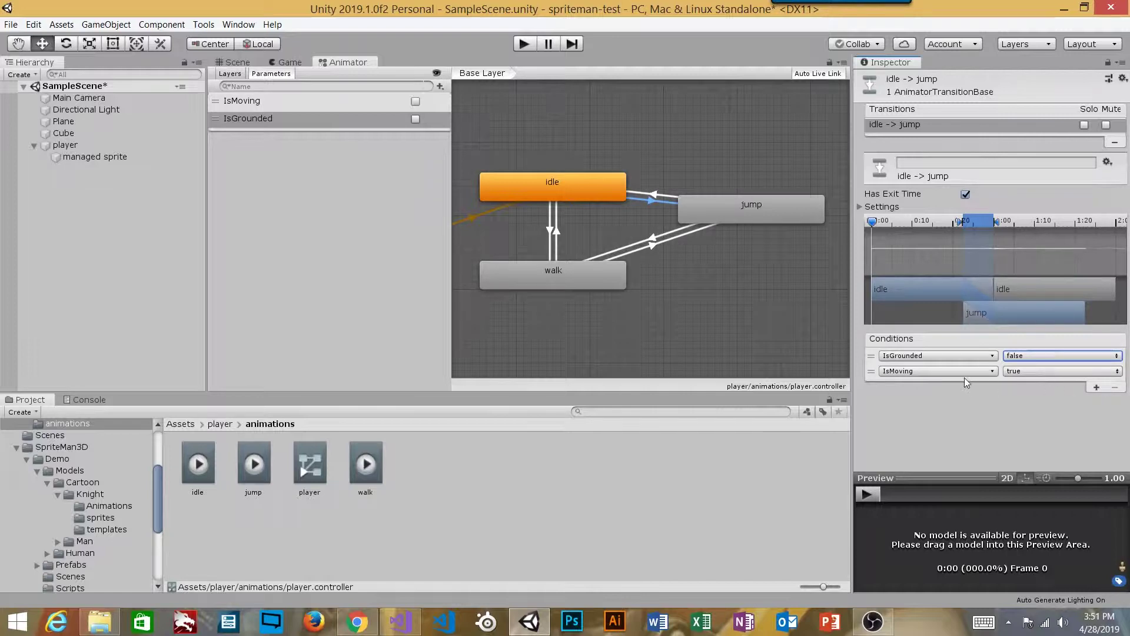
left_click(888, 377)
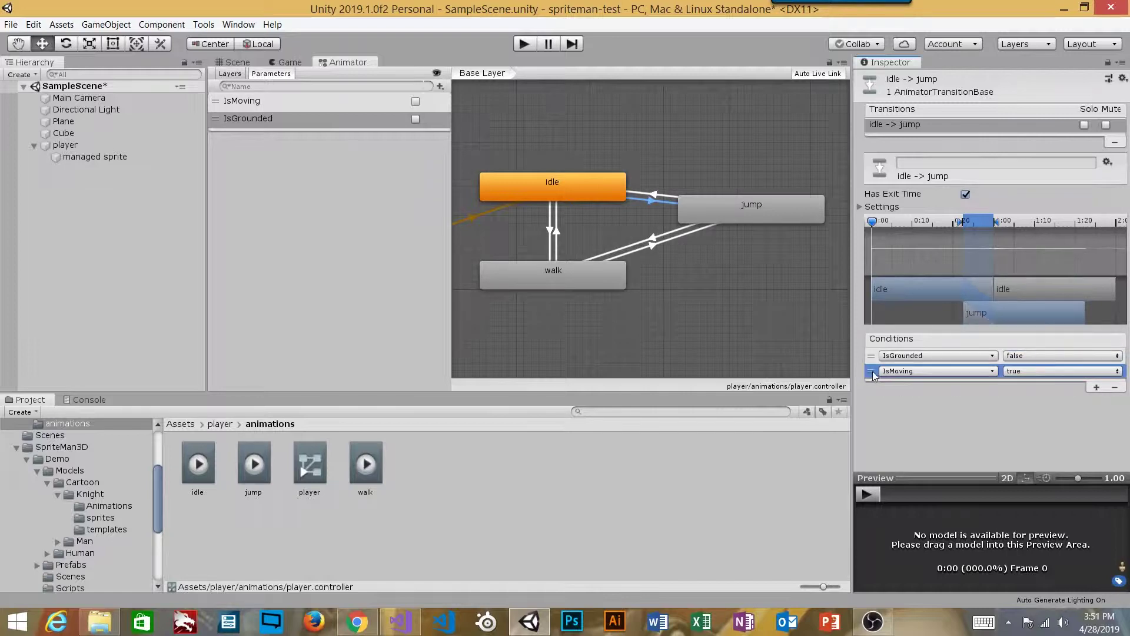
left_click(1114, 387)
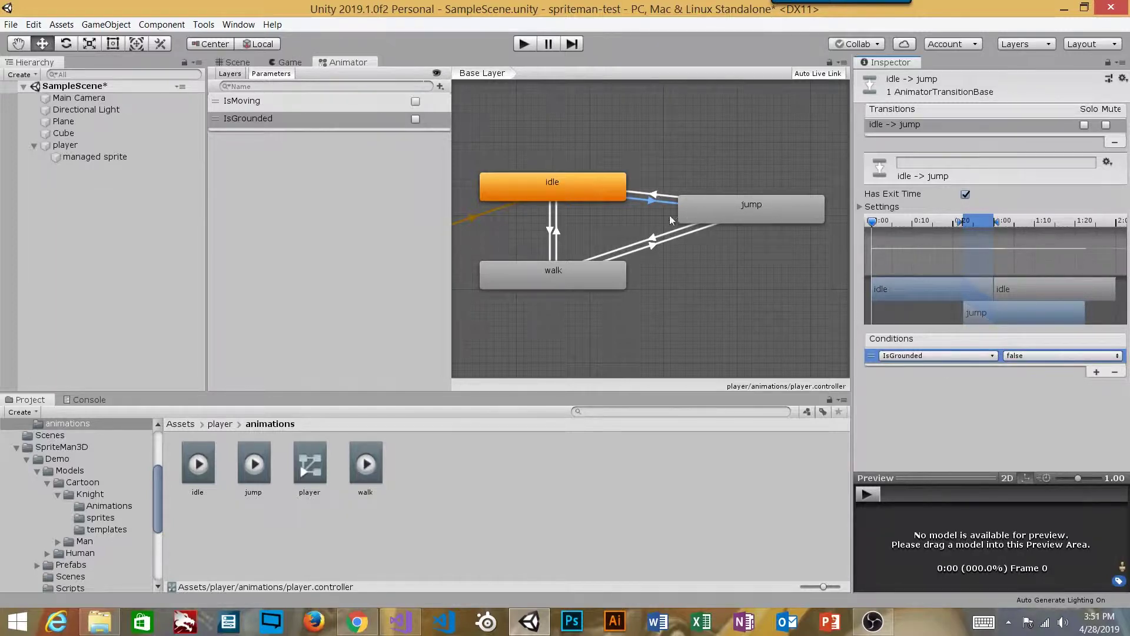
Add a condition to the jump-to-idle transition requiring IsMoving to be false
left_click(726, 203)
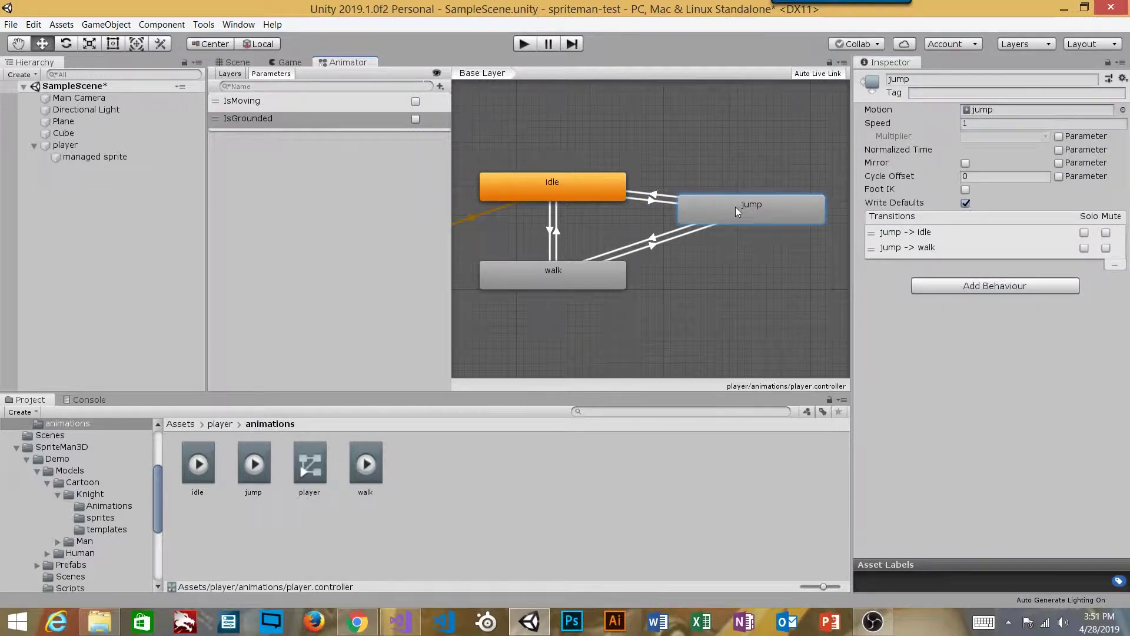
left_click(653, 194)
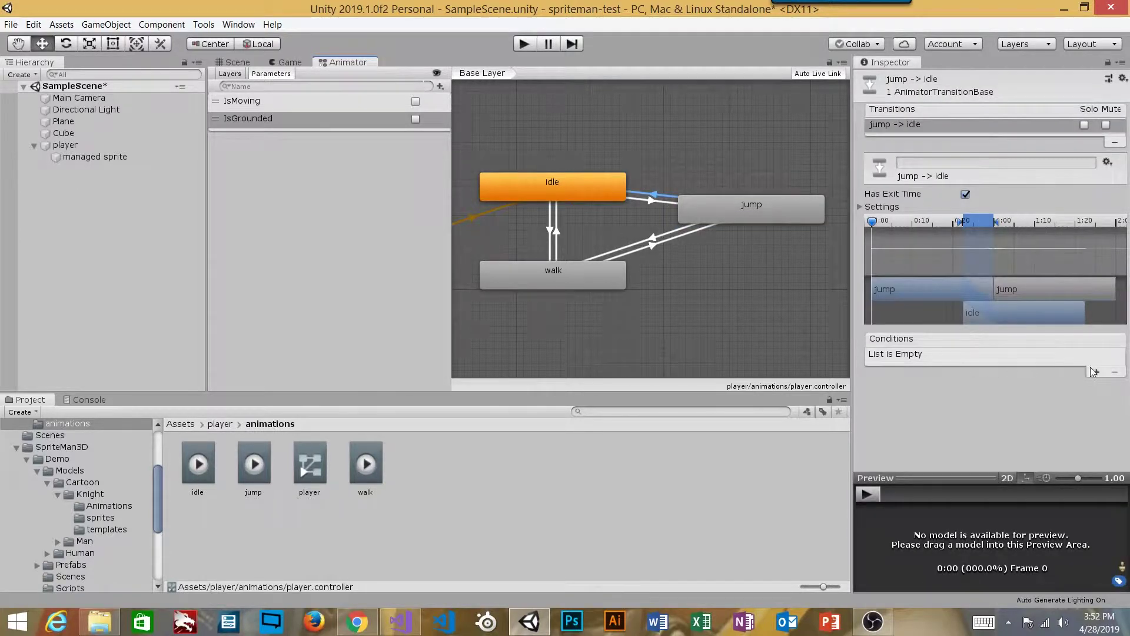
left_click(1096, 371)
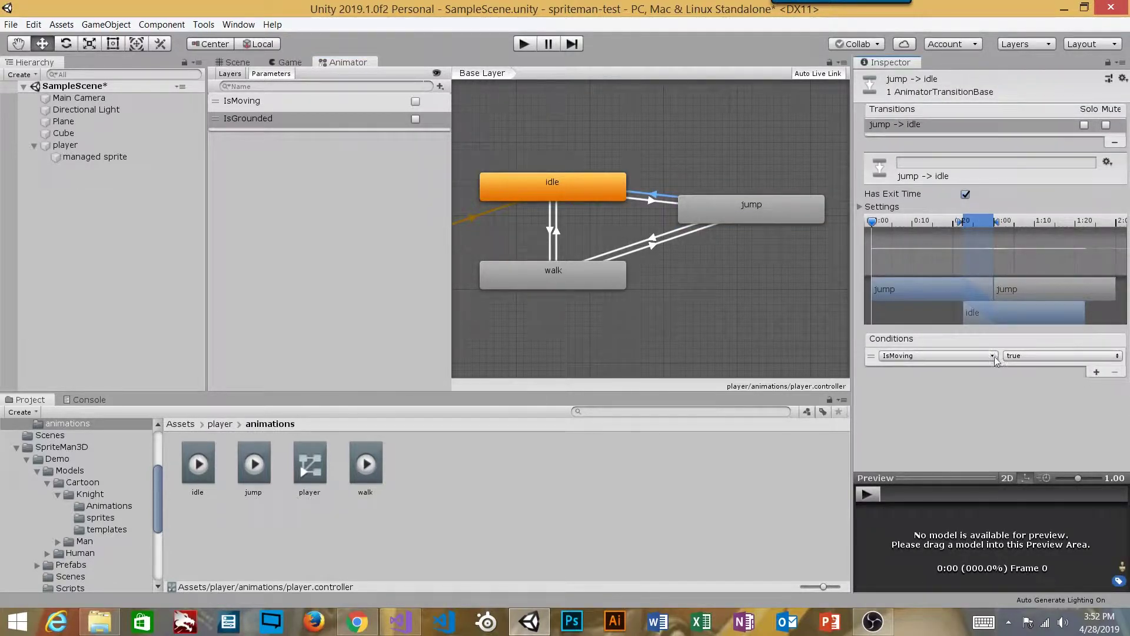
left_click(1018, 355)
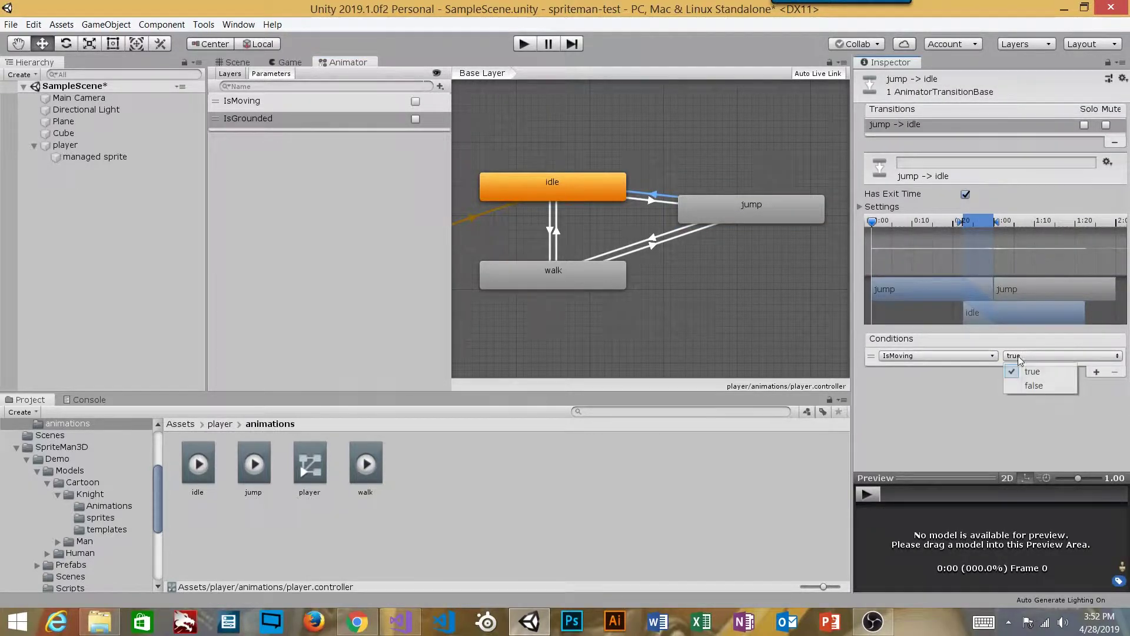
left_click(1036, 385)
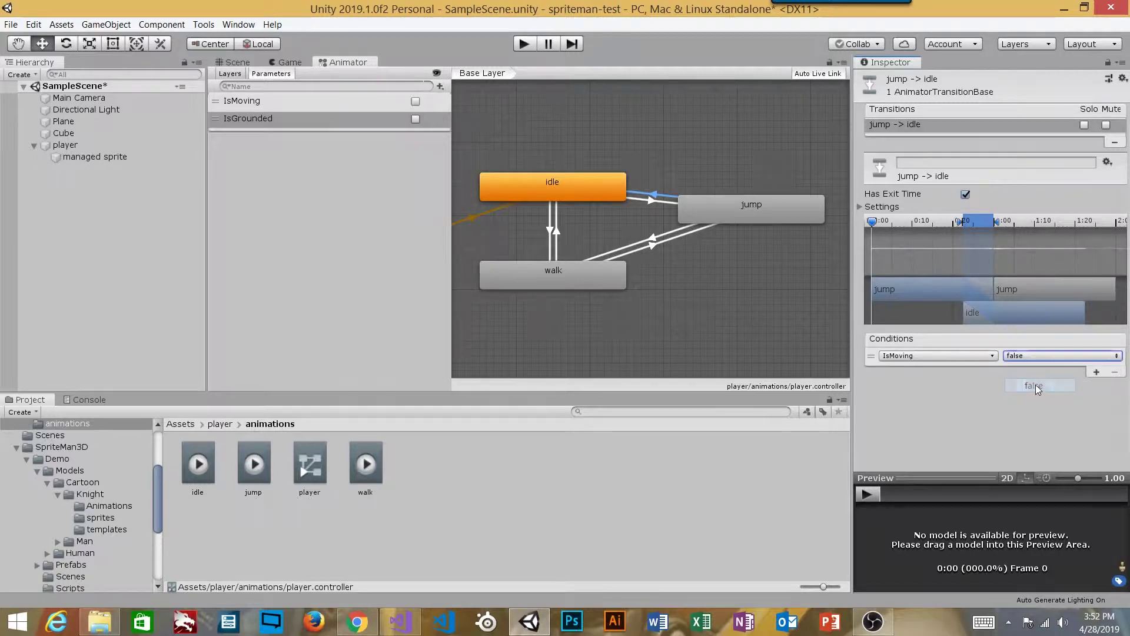
Add a second condition to the jump-to-idle transition requiring IsGrounded to be true
left_click(1094, 373)
left_click(951, 372)
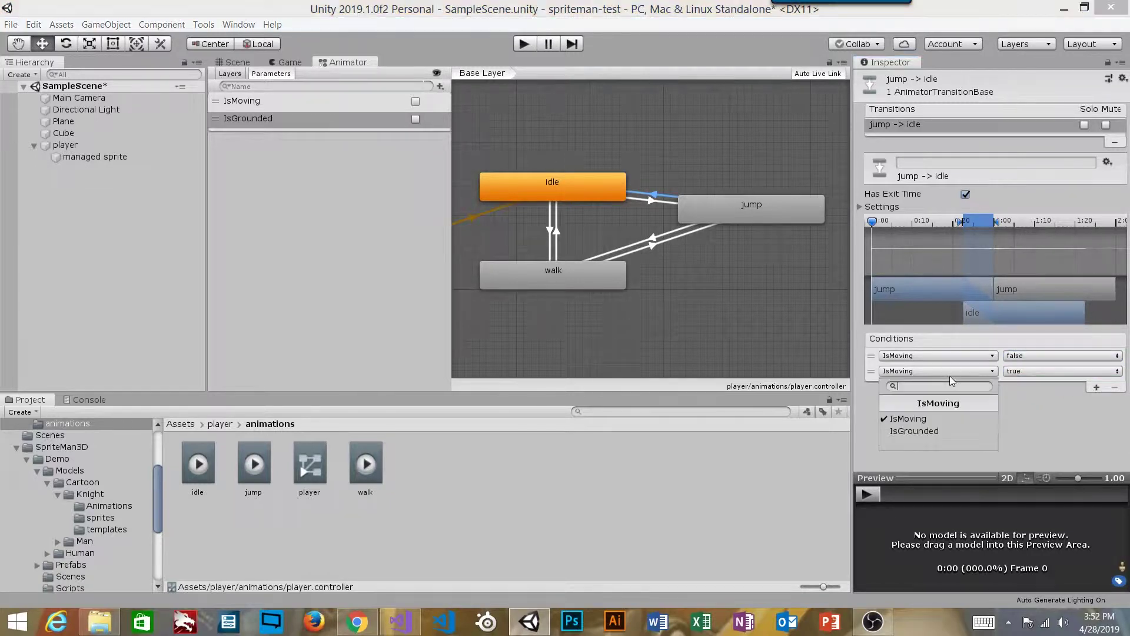
left_click(927, 431)
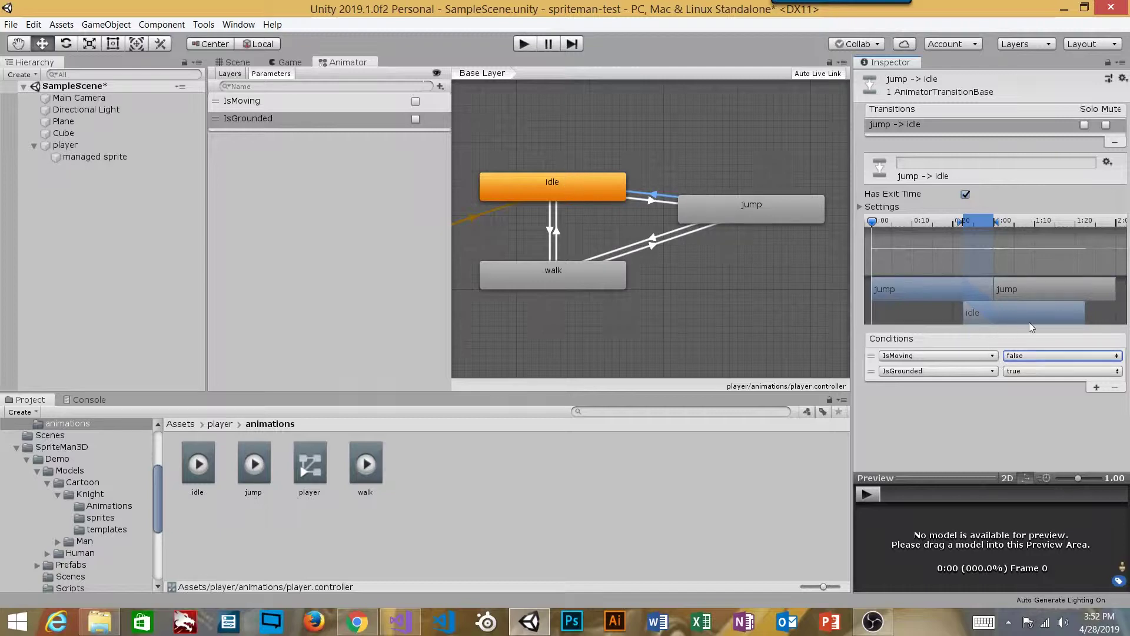
Disable Has Exit Time on the jump-to-idle transition and set its transition duration to 0
left_click(861, 207)
left_click(965, 195)
left_click(990, 248)
type("0")
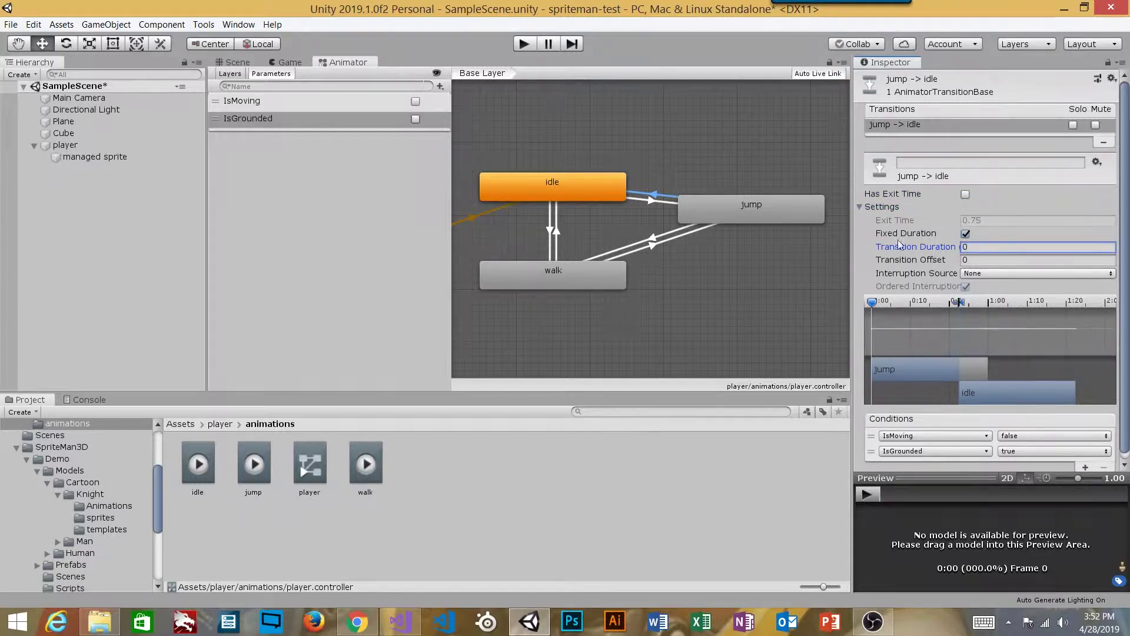
Disable Has Exit Time on the idle-to-jump transition and set its transition duration to 0
left_click(650, 201)
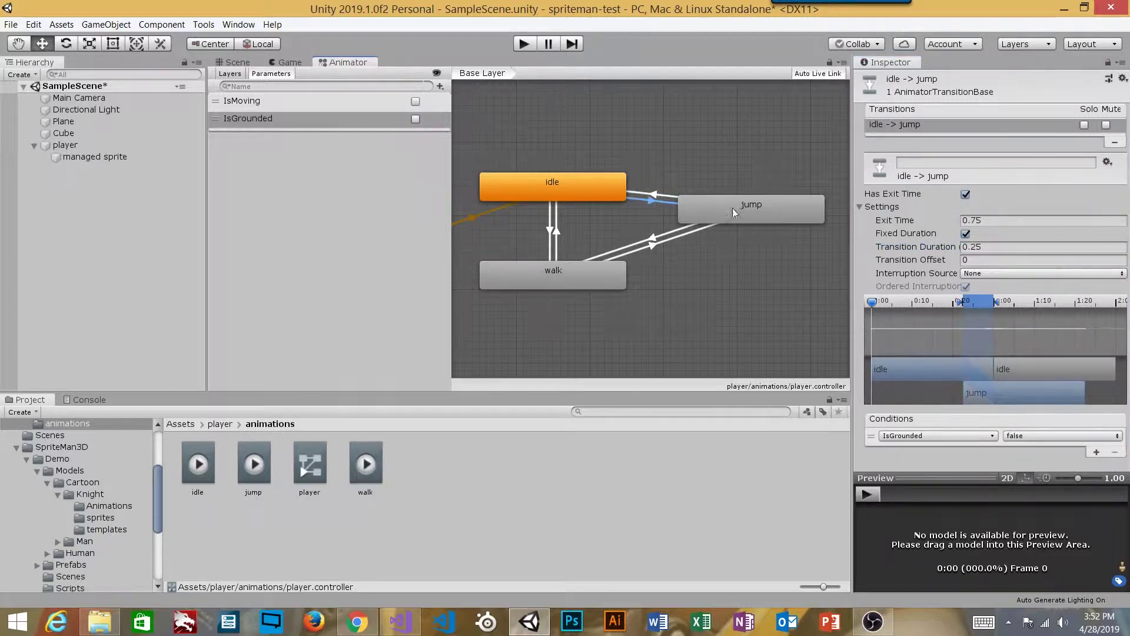
left_click(965, 194)
left_click(993, 247)
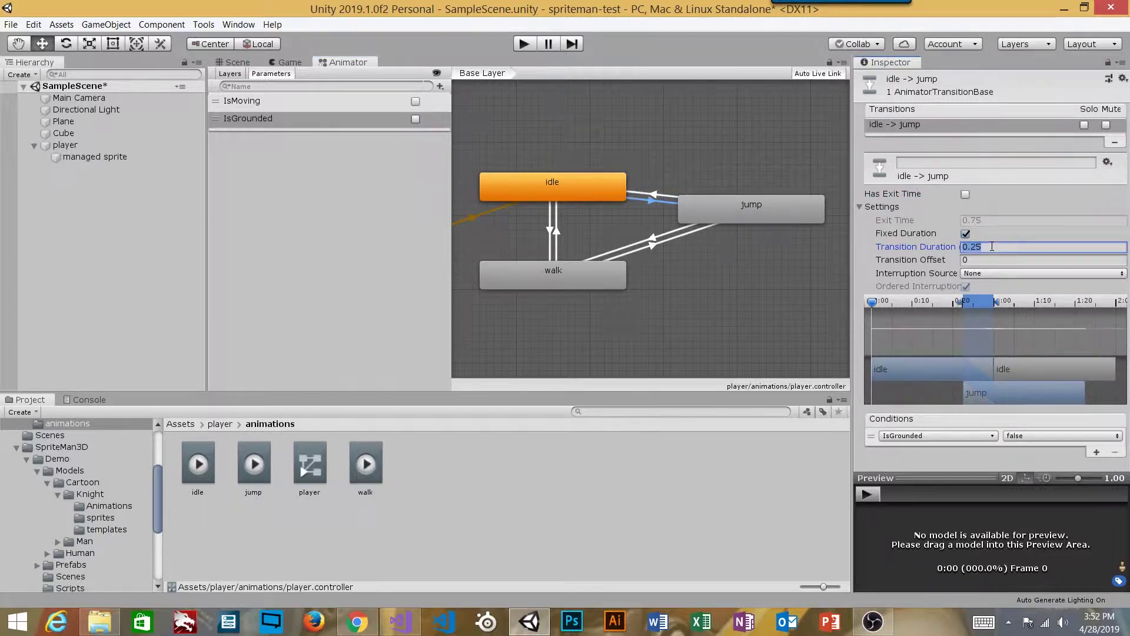
type("0")
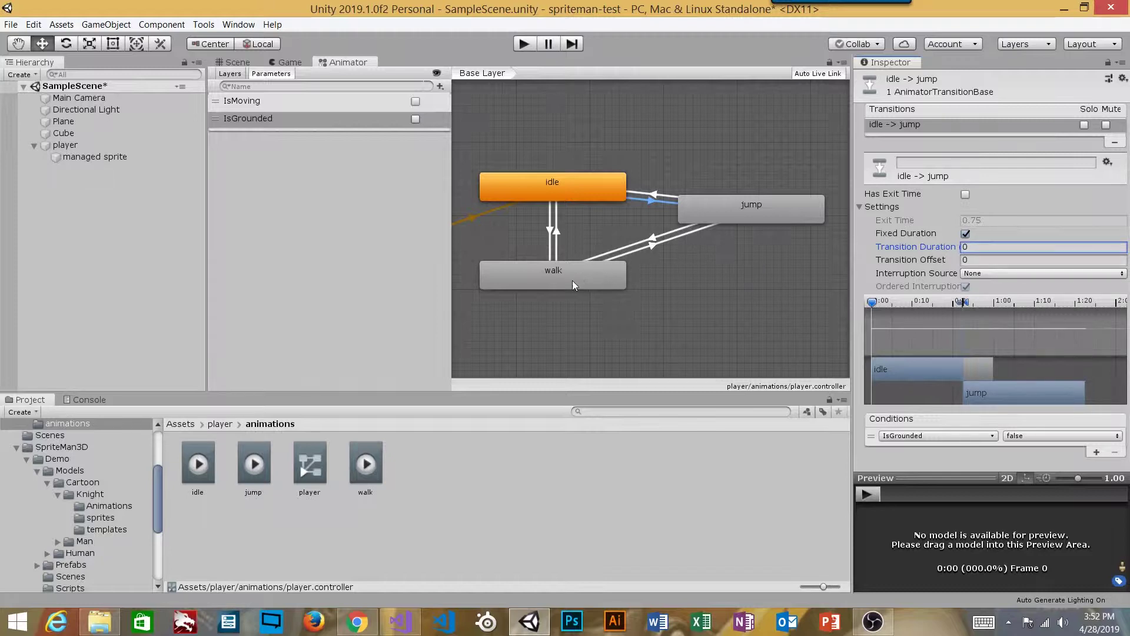
Move the jump state slightly lower in the Animator graph, between the heights of the idle and walk states
left_click(588, 278)
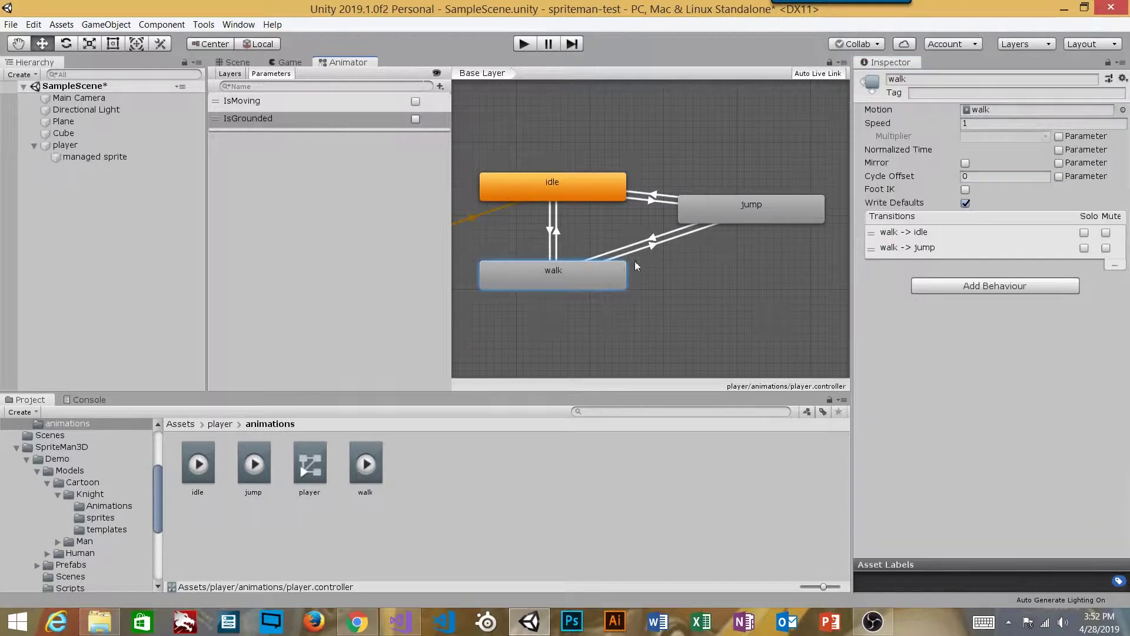
left_click_drag(739, 211, 749, 232)
left_click(574, 280)
Add a condition to the walk-to-jump transition requiring IsGrounded to be false
left_click(655, 256)
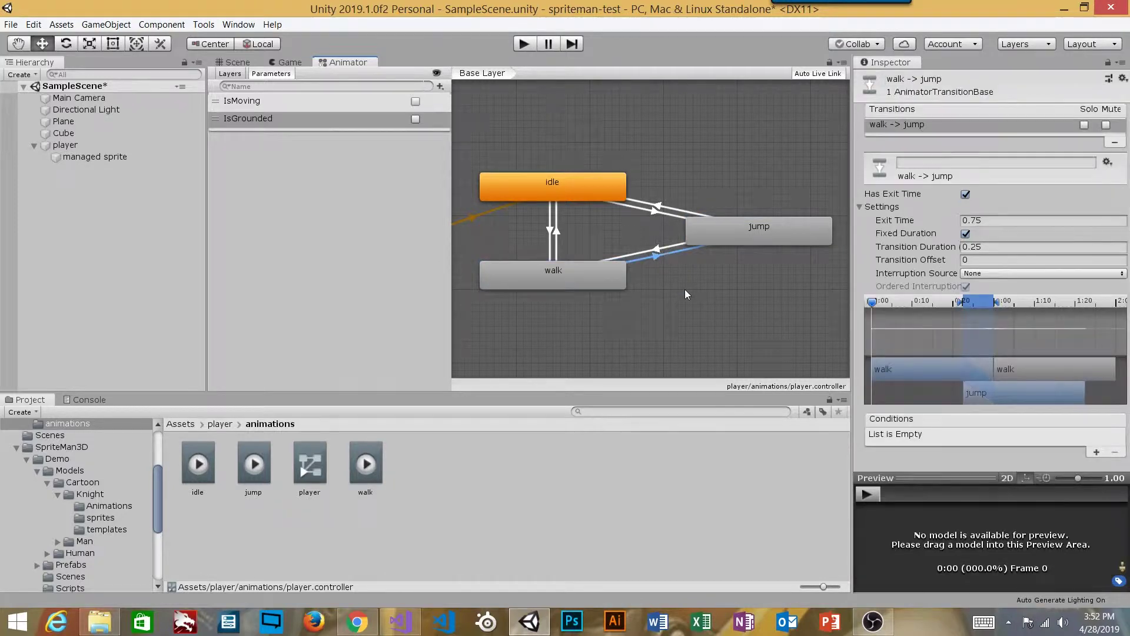
left_click(1096, 452)
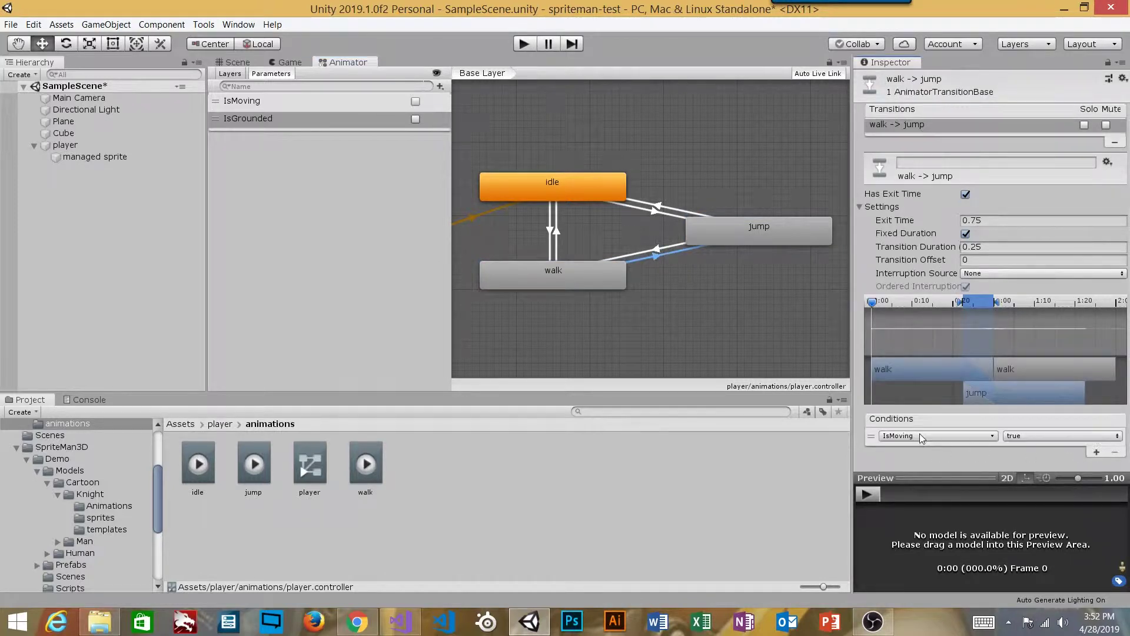
left_click(922, 435)
left_click(924, 496)
left_click(1035, 436)
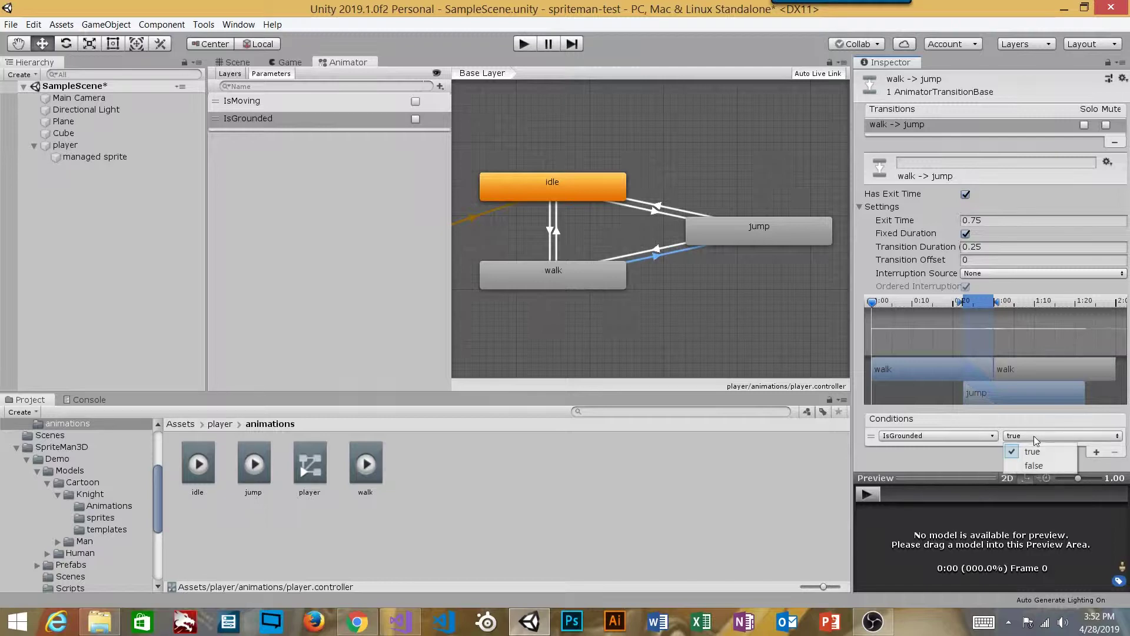
left_click(1027, 466)
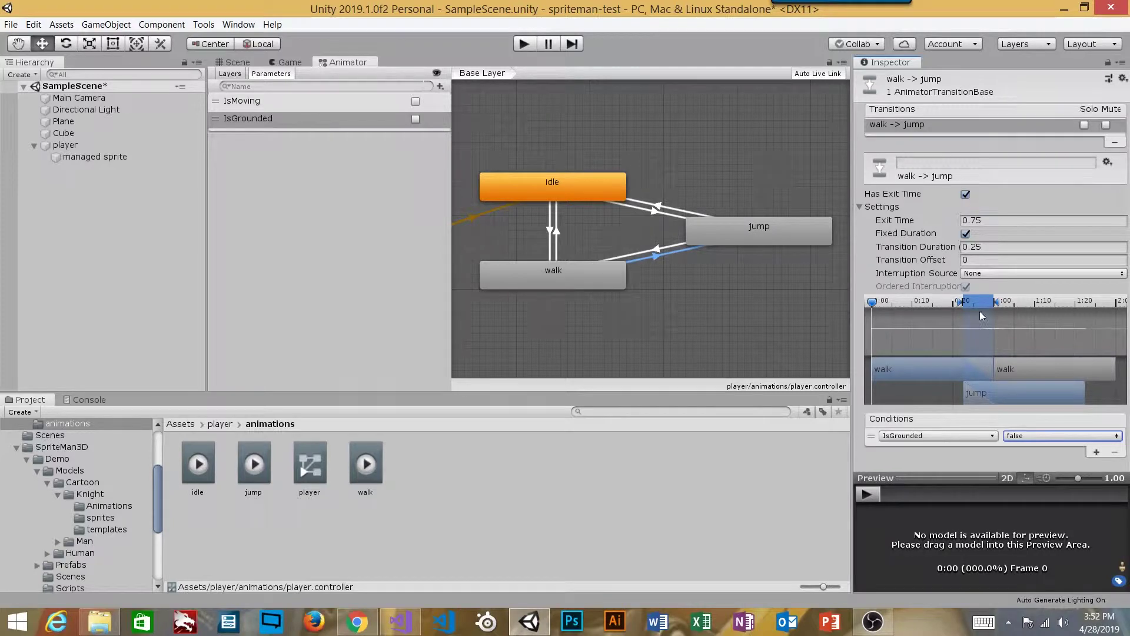
Disable Has Exit Time on the walk-to-jump transition and set its transition duration to 0
left_click(966, 194)
left_click(988, 249)
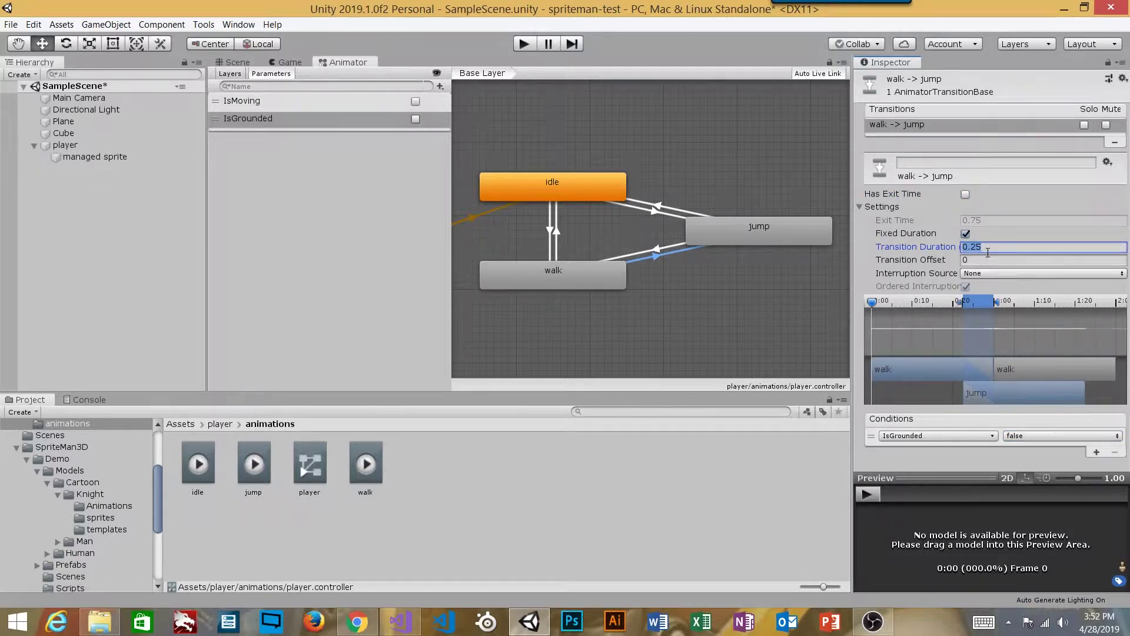
type("0")
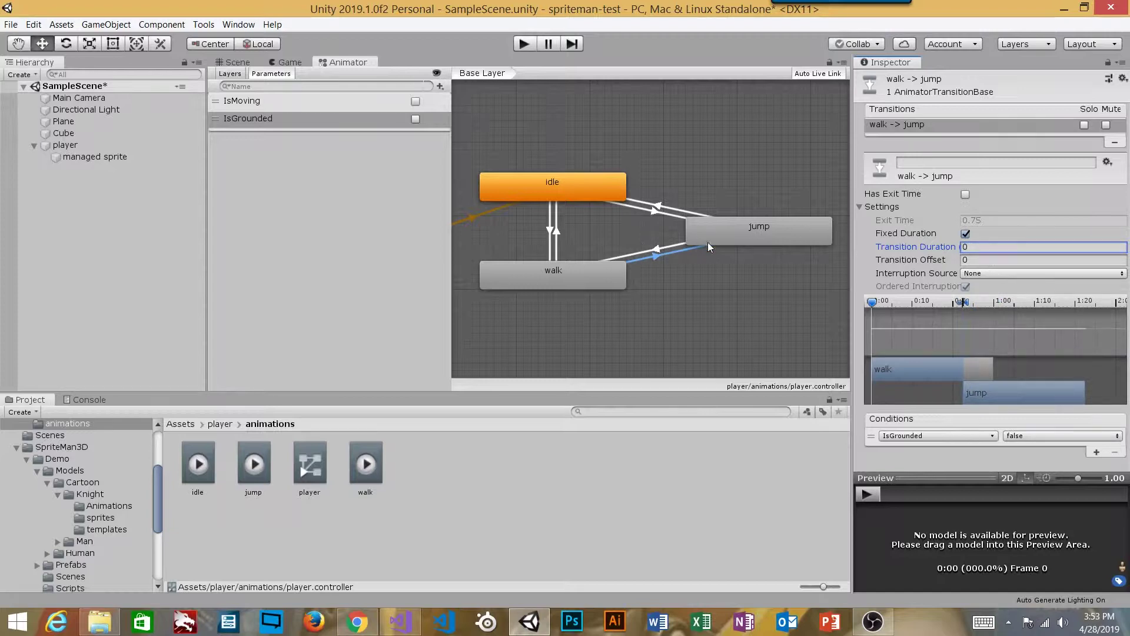
Add two conditions to the jump-to-walk transition: IsMoving true and IsGrounded false
left_click(720, 232)
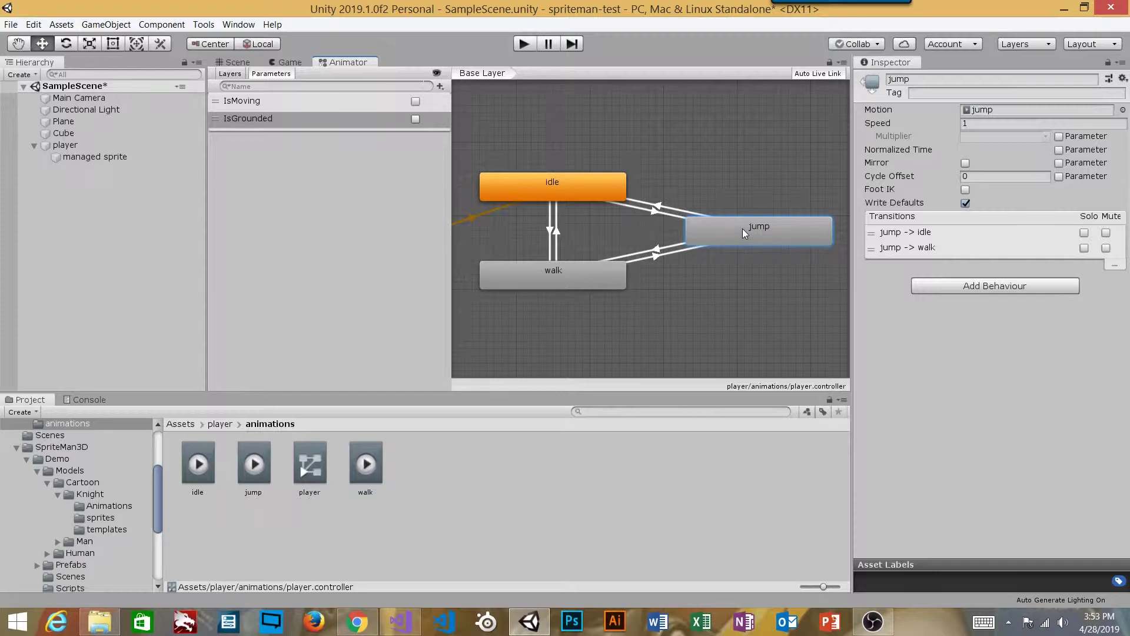
left_click(652, 253)
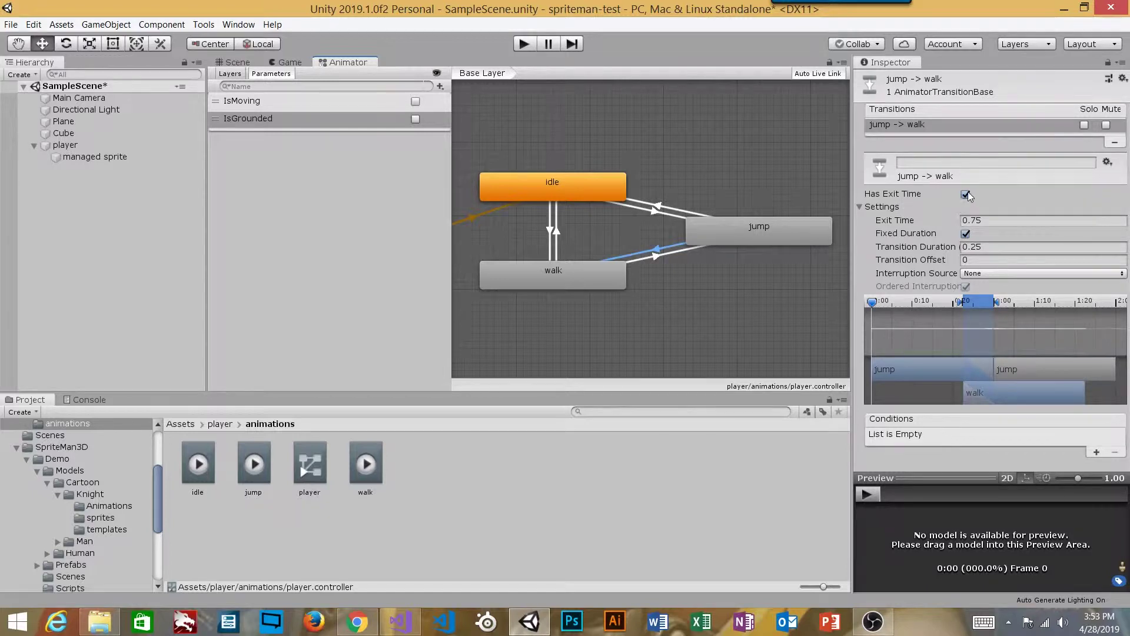
left_click(1095, 450)
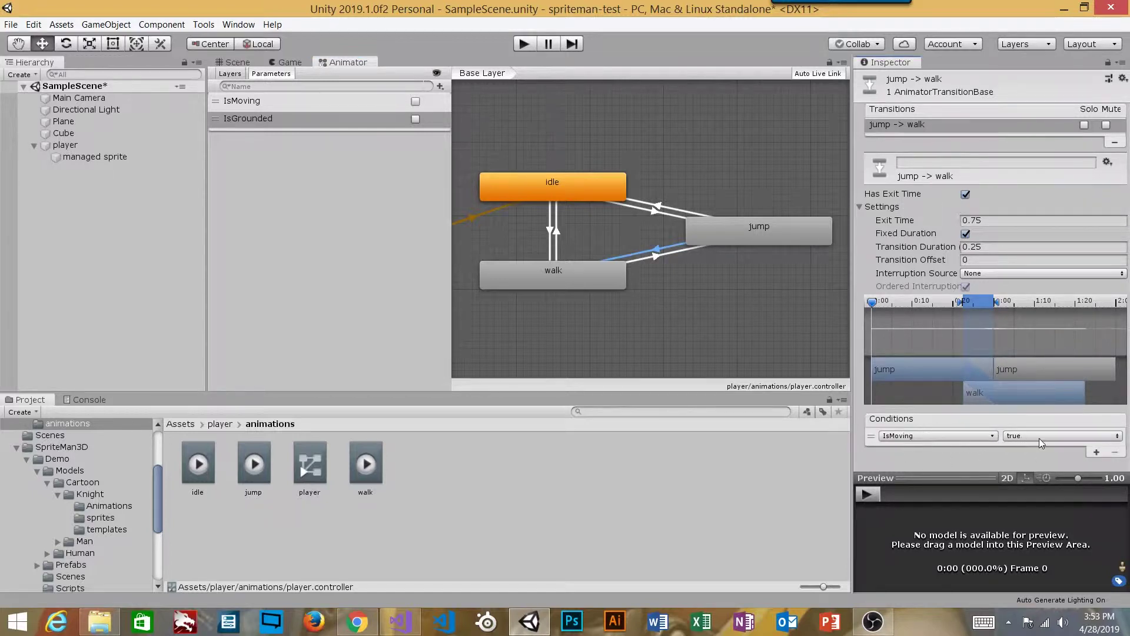
left_click(1097, 451)
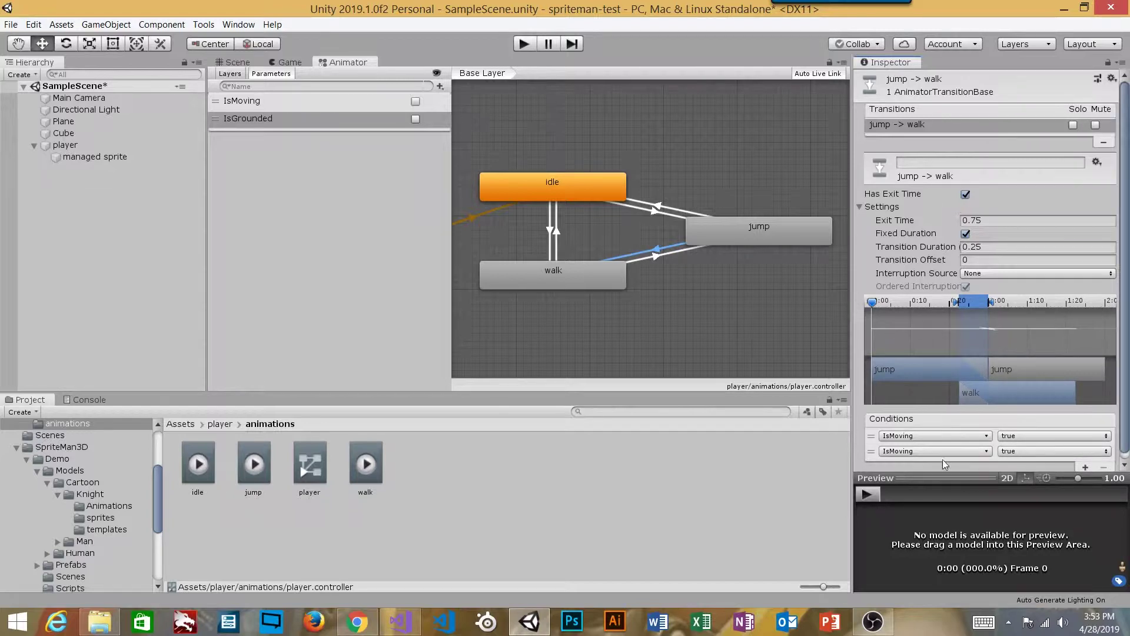
left_click(945, 451)
left_click(929, 511)
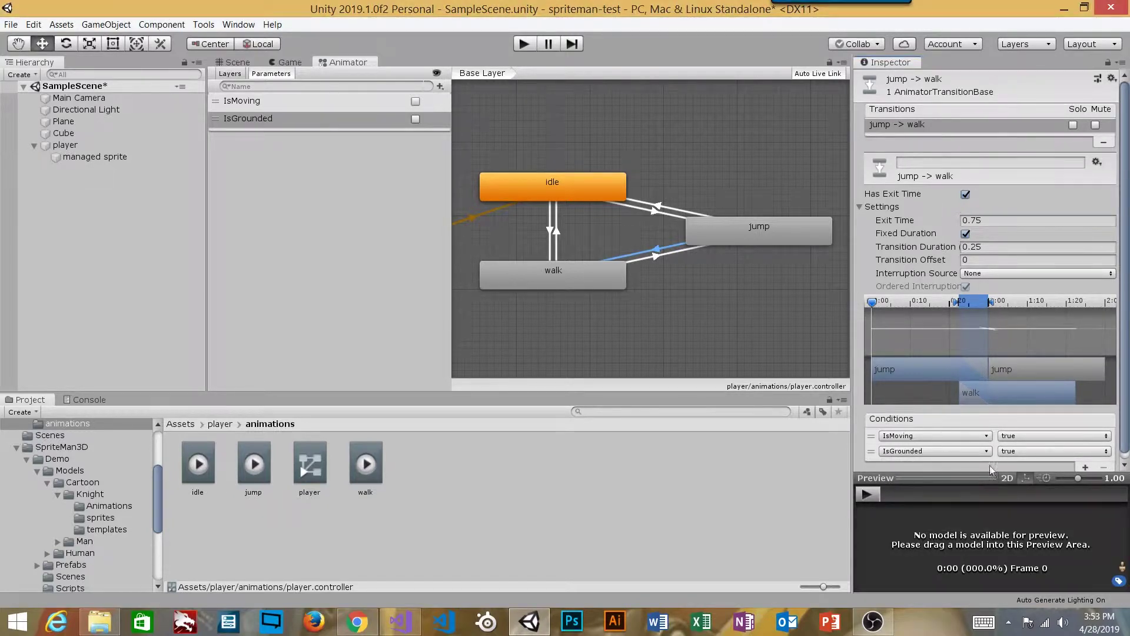
left_click(1018, 450)
left_click(1027, 481)
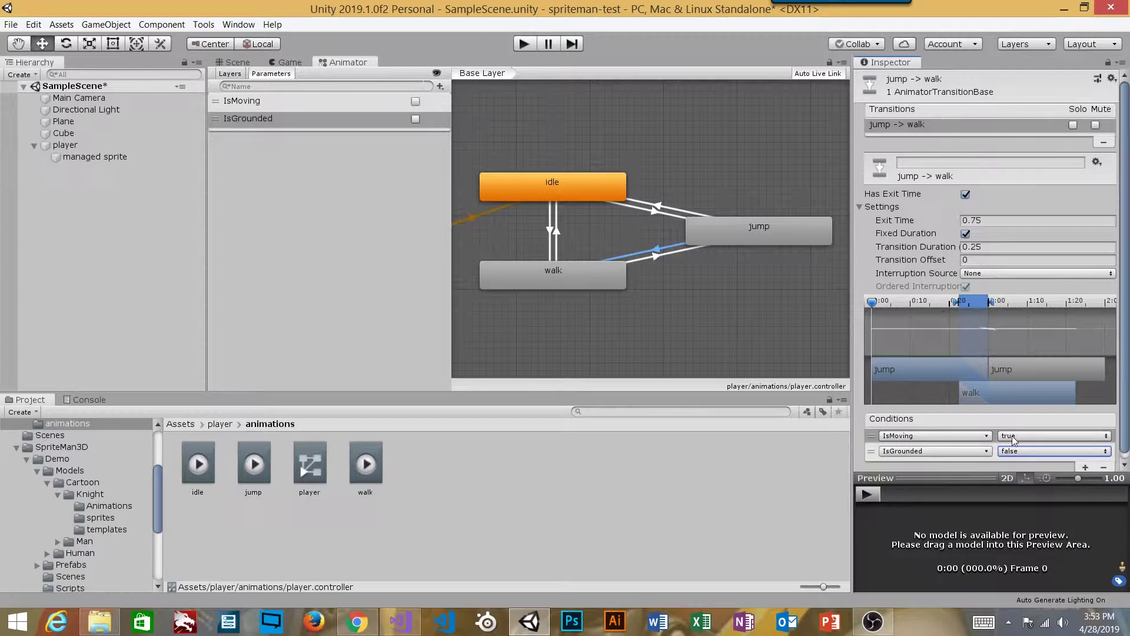
Disable Has Exit Time and Fixed Duration on the jump-to-walk transition and set its transition duration to 0
left_click(965, 195)
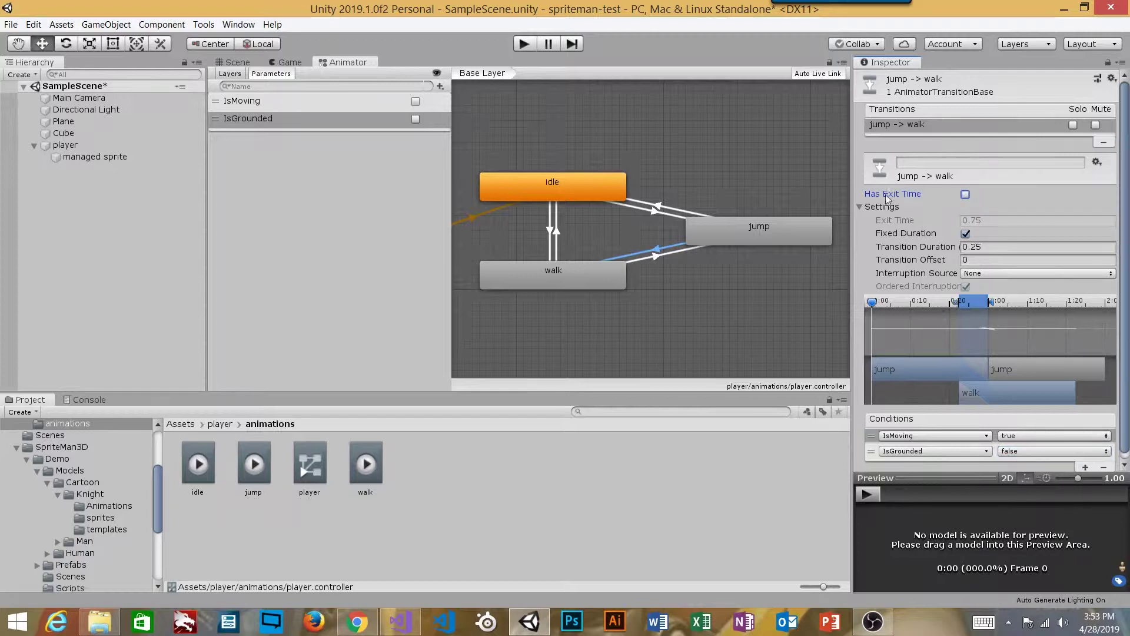
left_click(966, 234)
left_click(987, 248)
type("0")
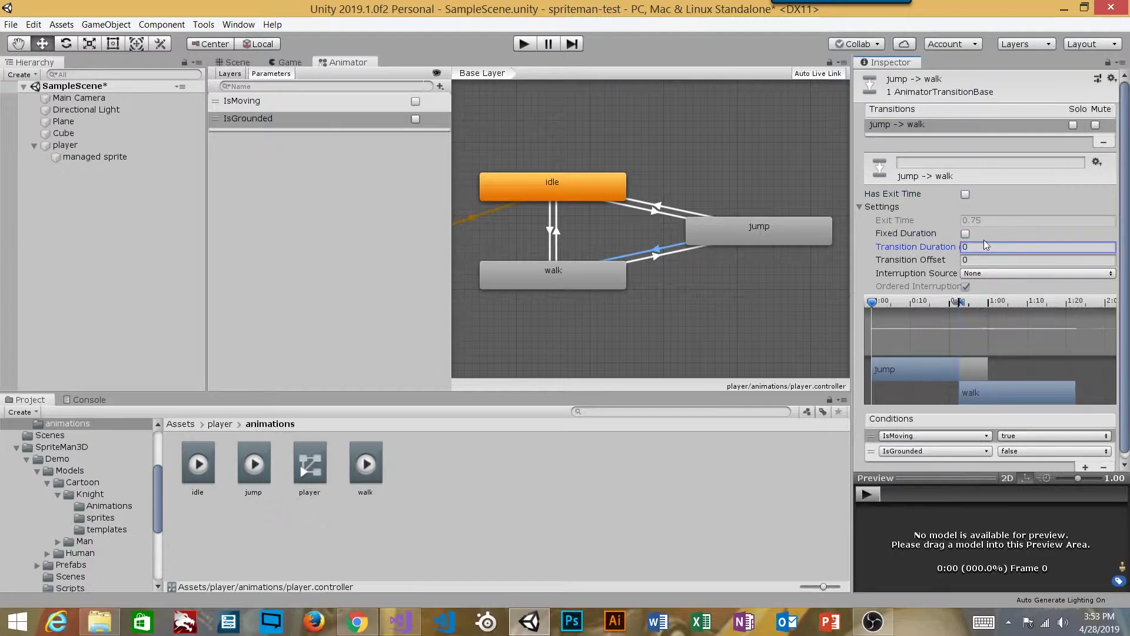
Disable Fixed Duration on the walk-to-jump transition and clear the selection in the Animator graph
left_click(678, 255)
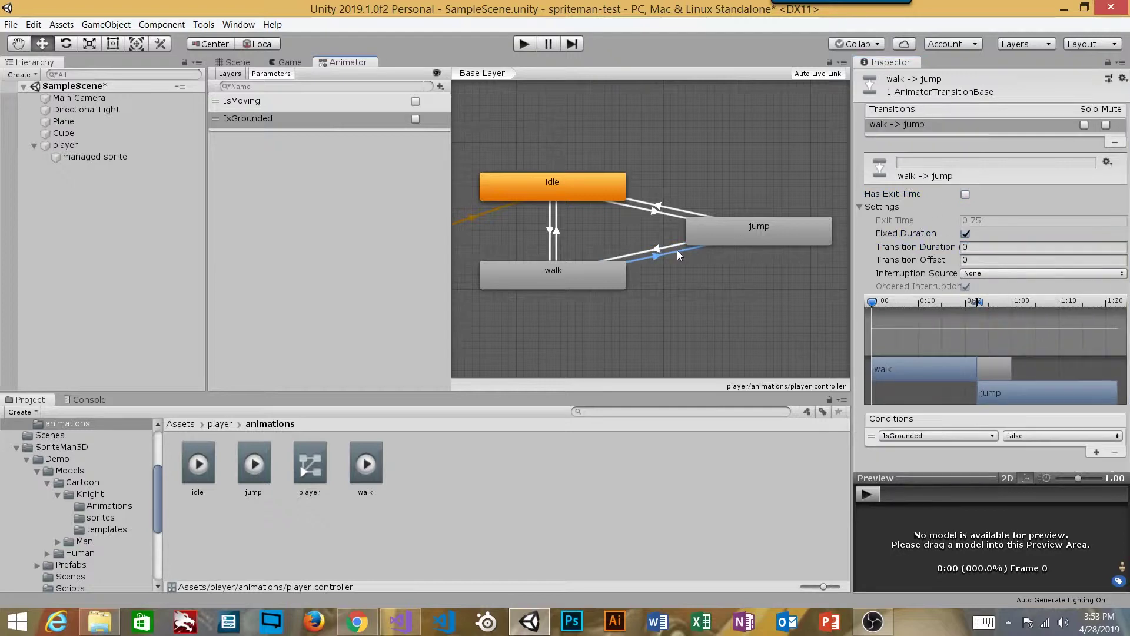
left_click(966, 233)
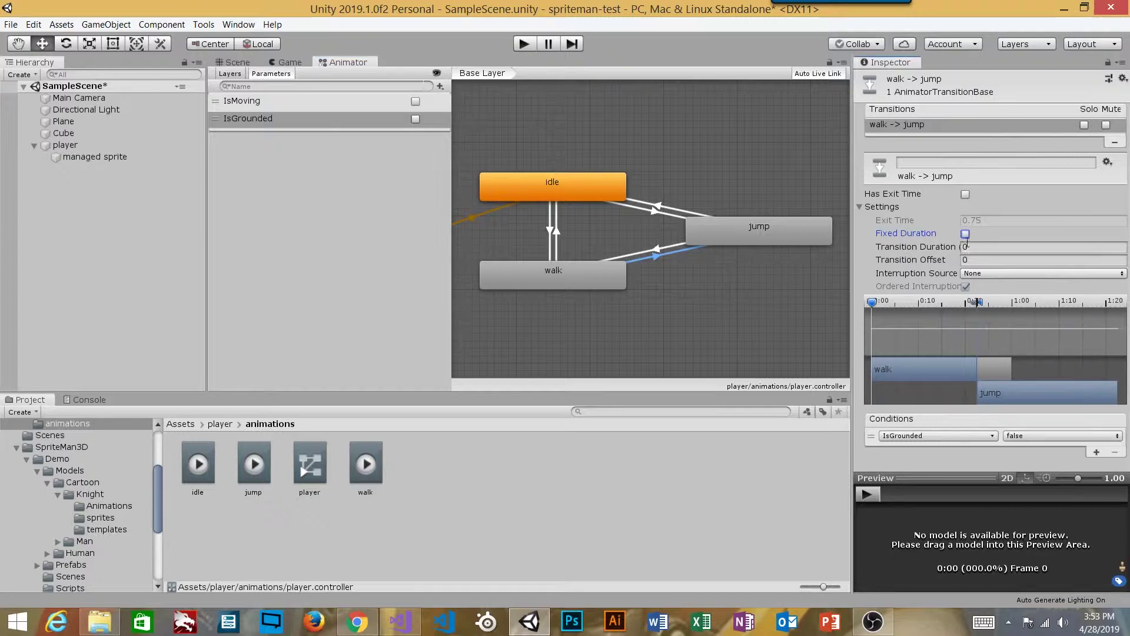
left_click(650, 252)
left_click(694, 301)
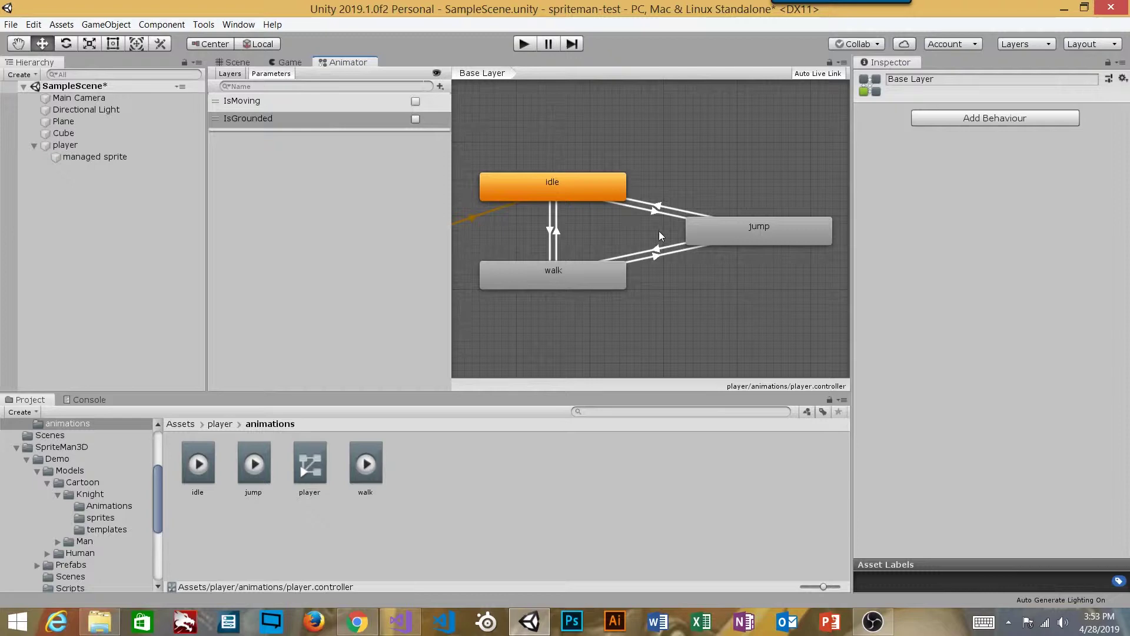
Play the scene in the Game view and test the knight's walking in all directions and its jumping
left_click(285, 62)
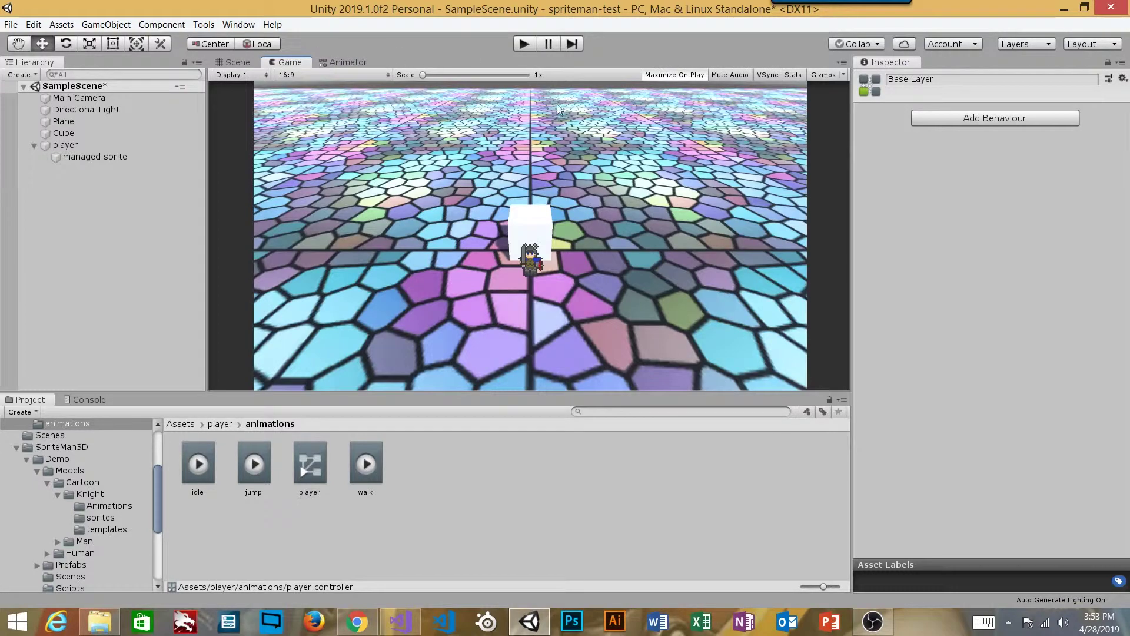
left_click(522, 44)
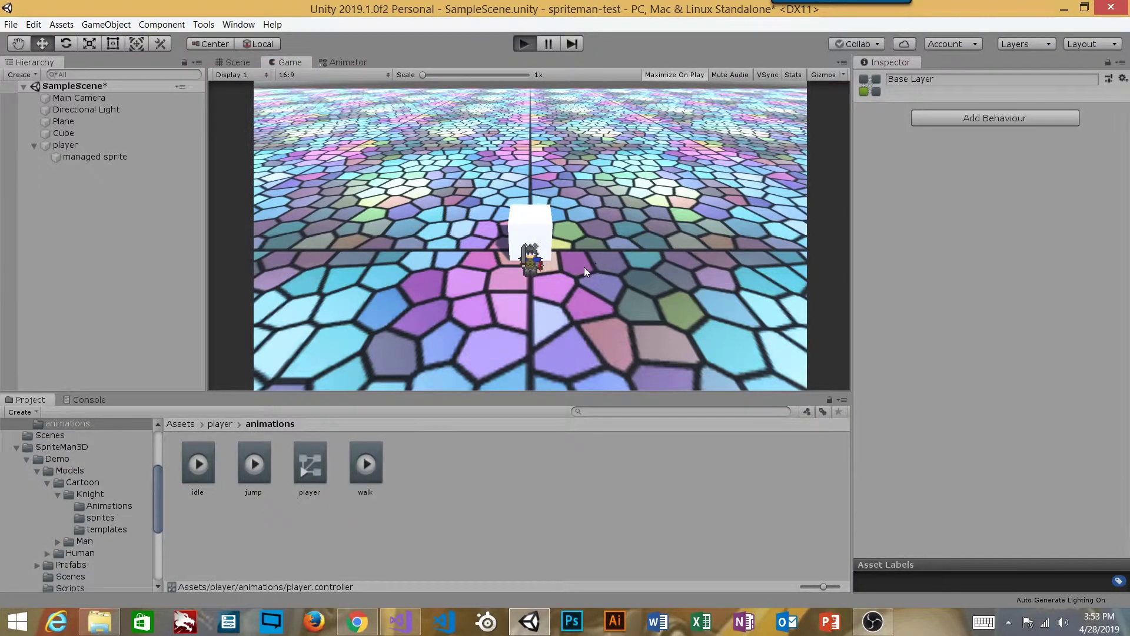
key("d")
key("s")
key("a")
key("w")
key("s")
key("d")
key("space")
key("space")
key("s")
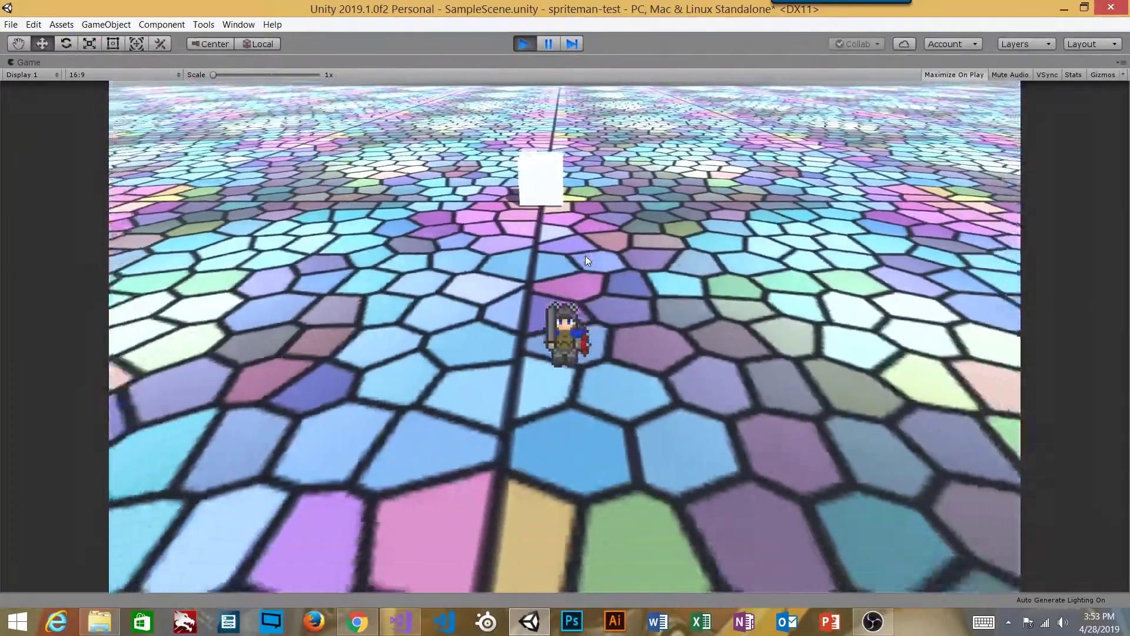
key("w")
key("a")
key("space")
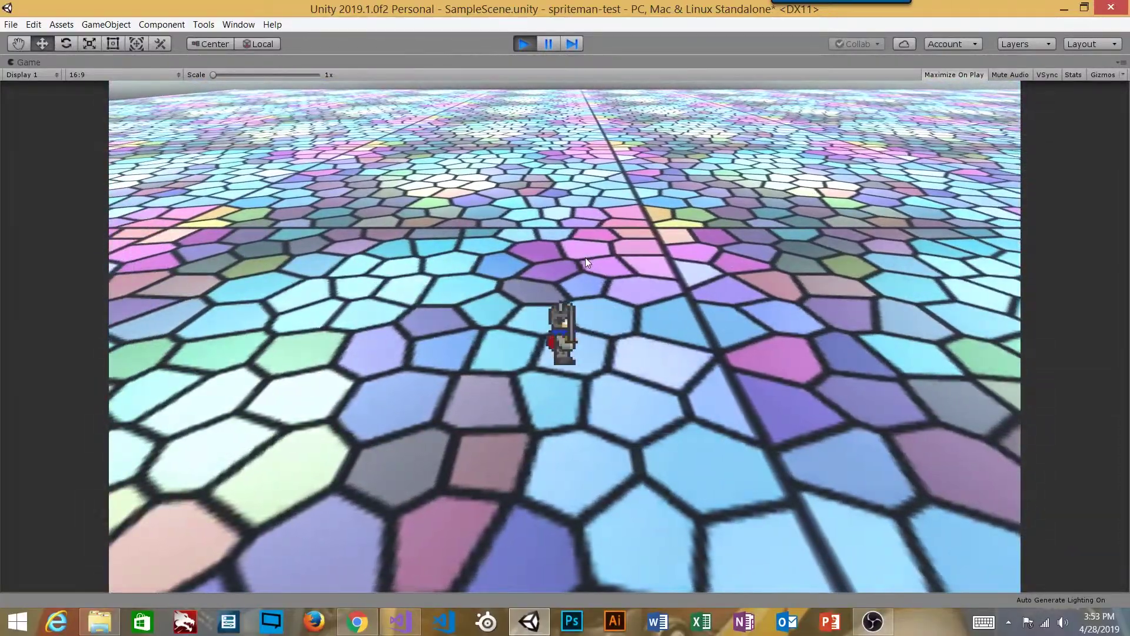
key("d")
key("s")
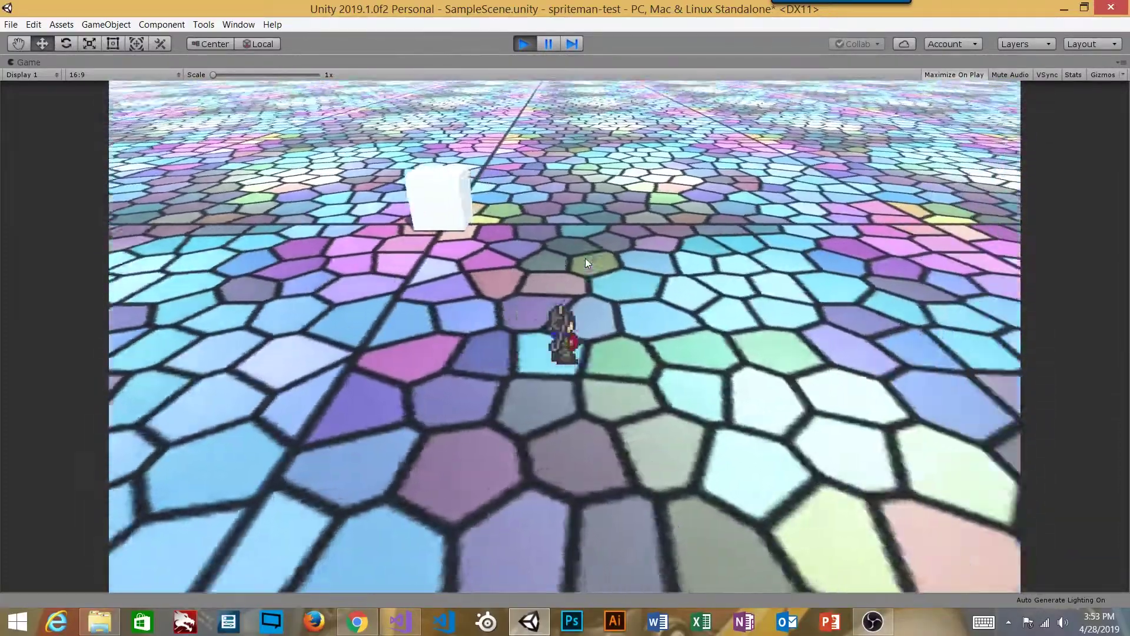
key("w")
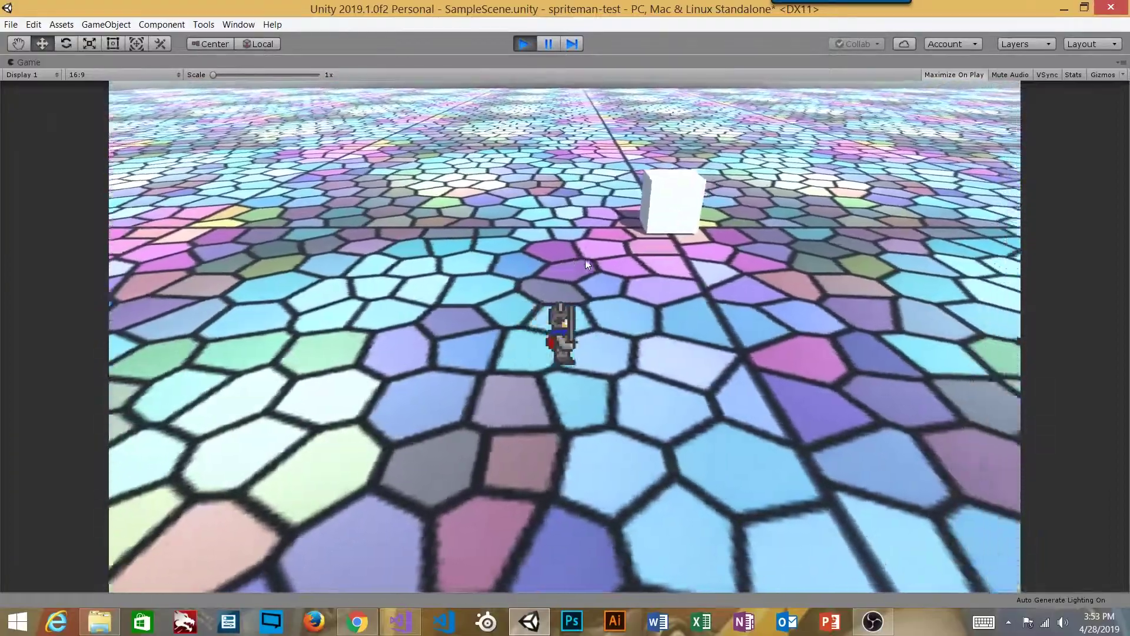
key("a")
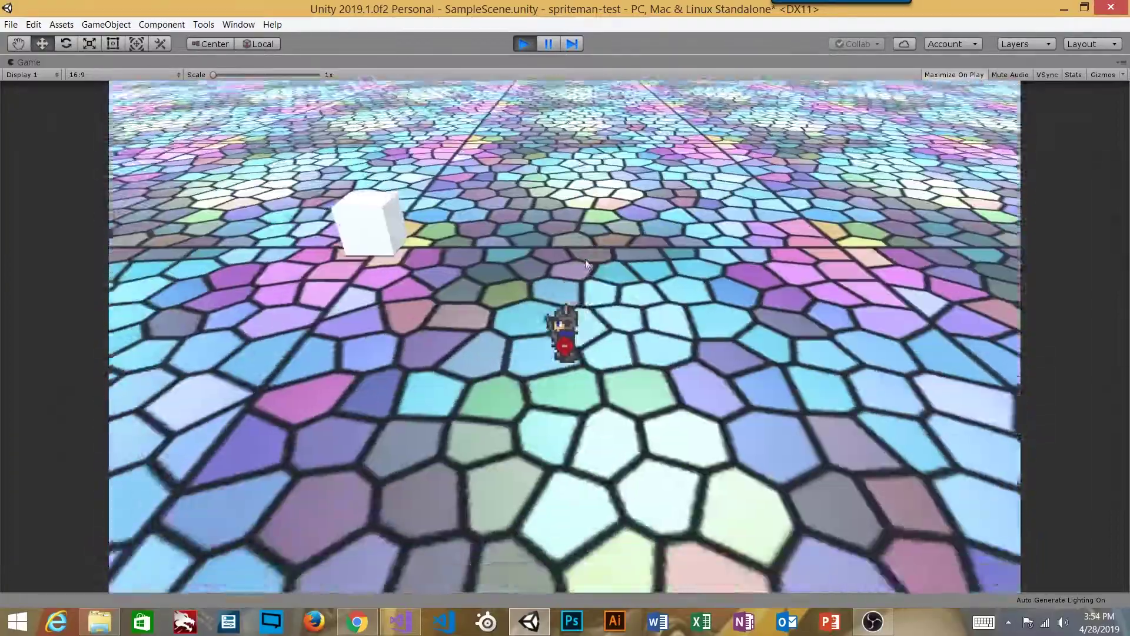
key("s")
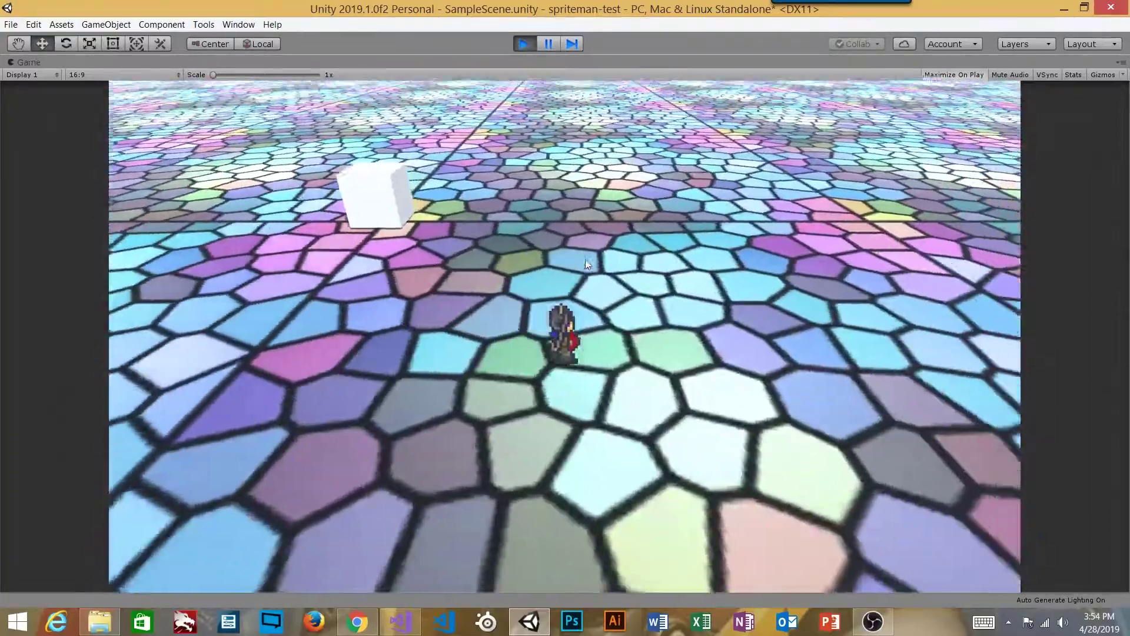
key("d")
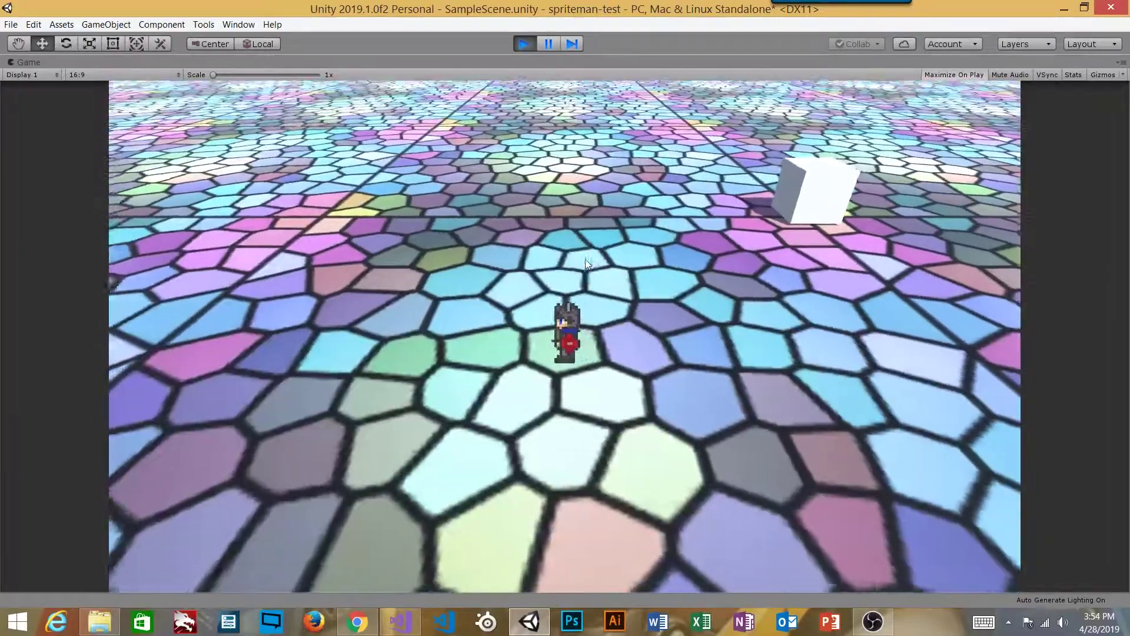
key("s")
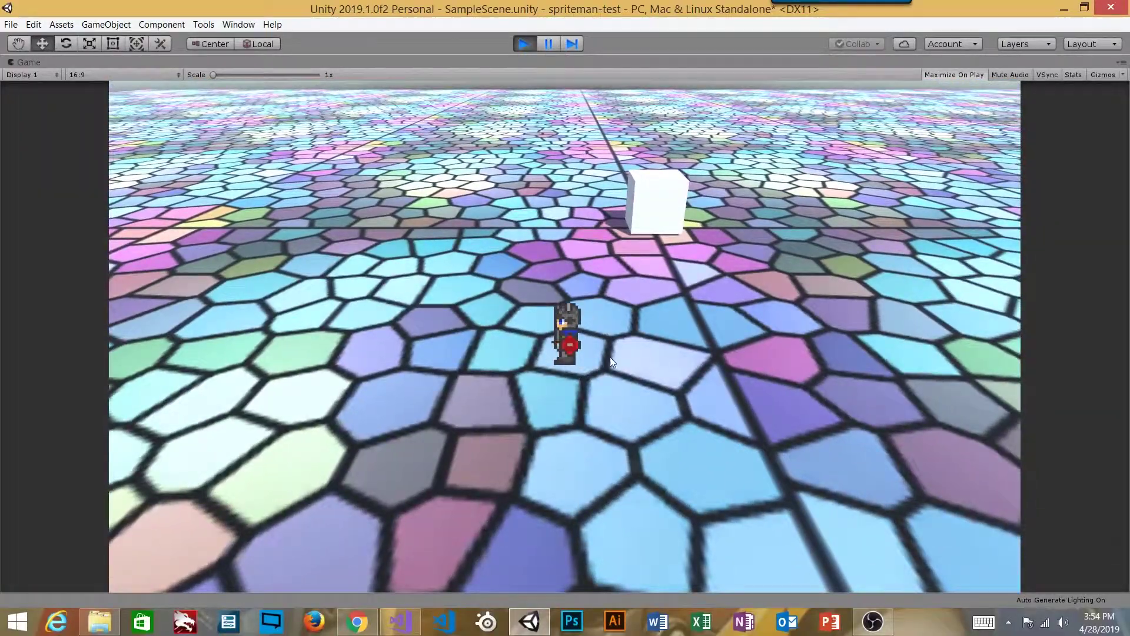
key("w")
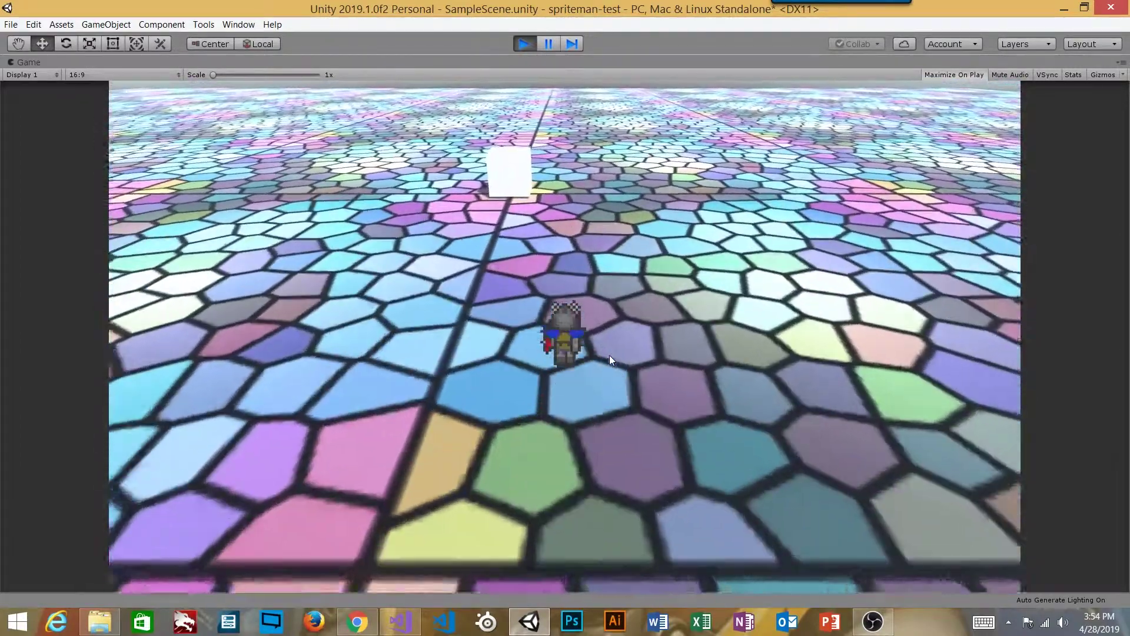
Exit play mode and change the IsGrounded condition of the jump-to-walk transition to true
key("ctrl+p")
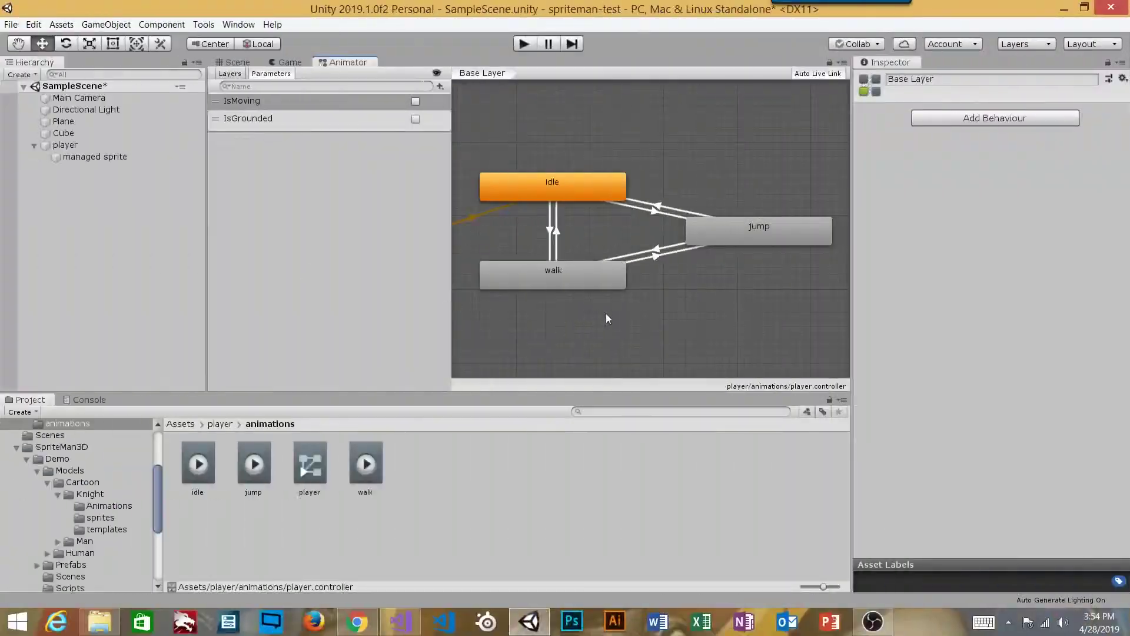
left_click(669, 246)
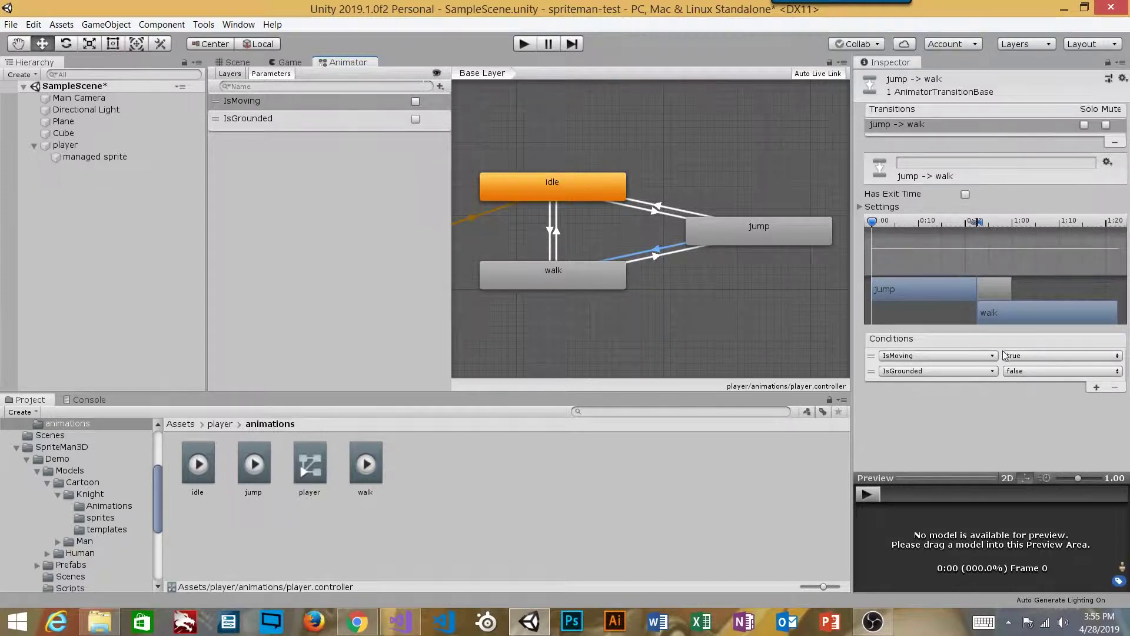
left_click(1027, 371)
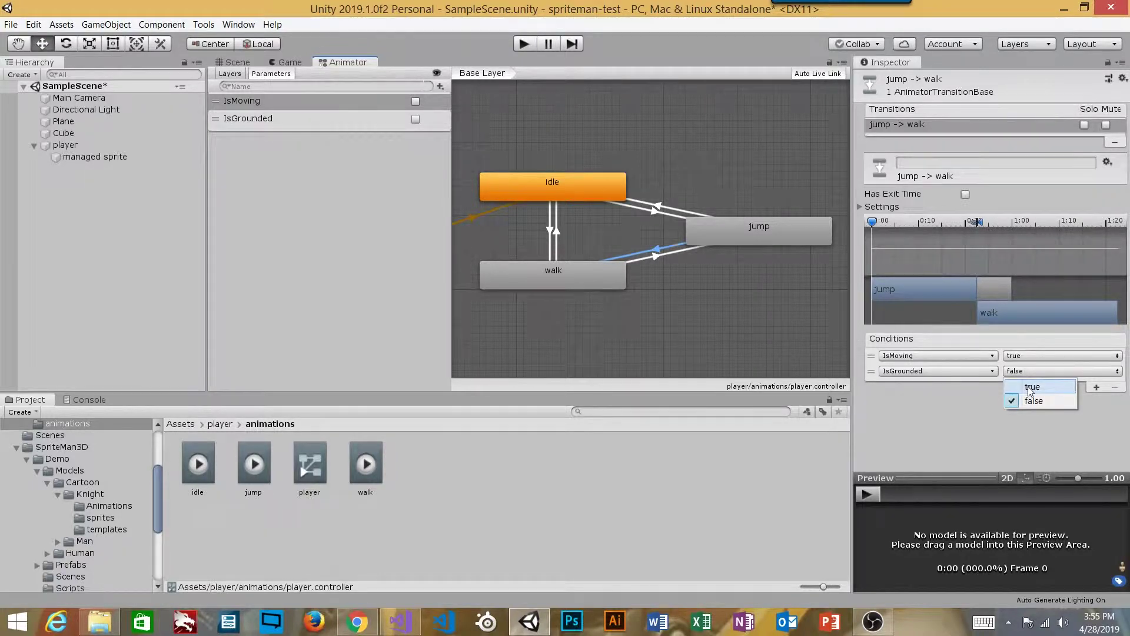
left_click(1031, 387)
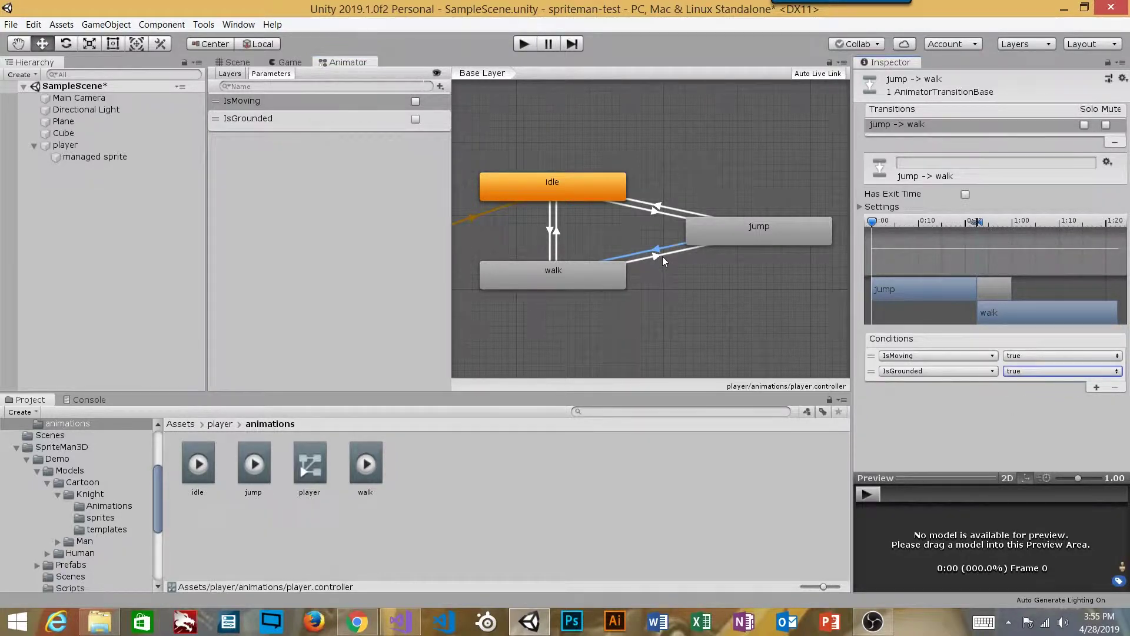
Check the walk-to-jump transition's condition, move the walk state slightly lower in the Animator graph and clear the selection
left_click(662, 259)
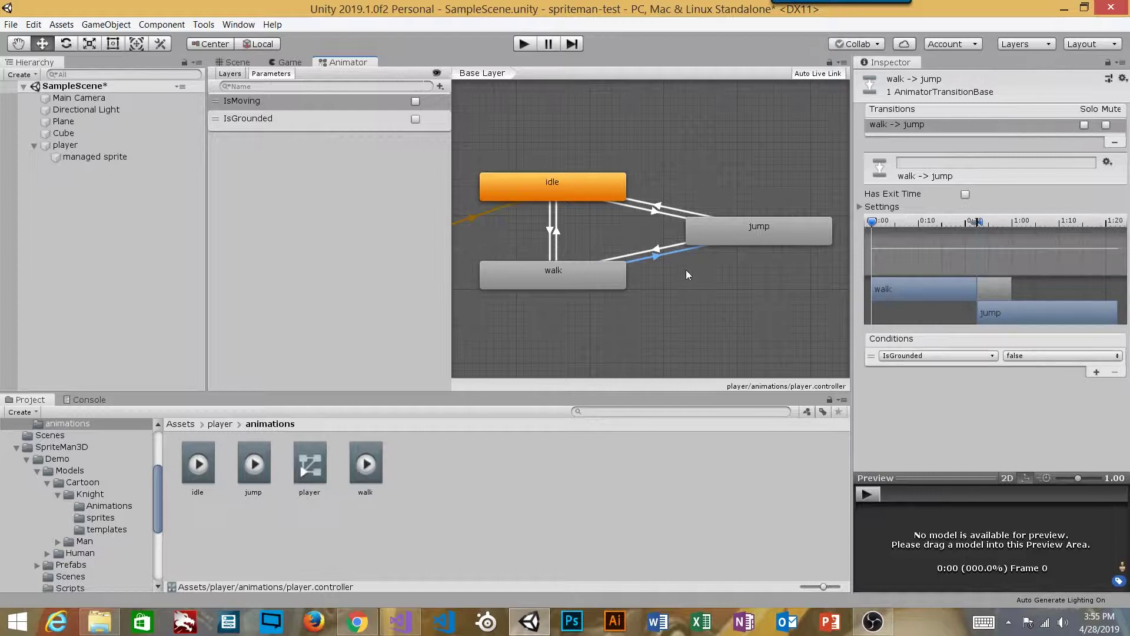
left_click_drag(612, 275, 576, 288)
left_click(637, 318)
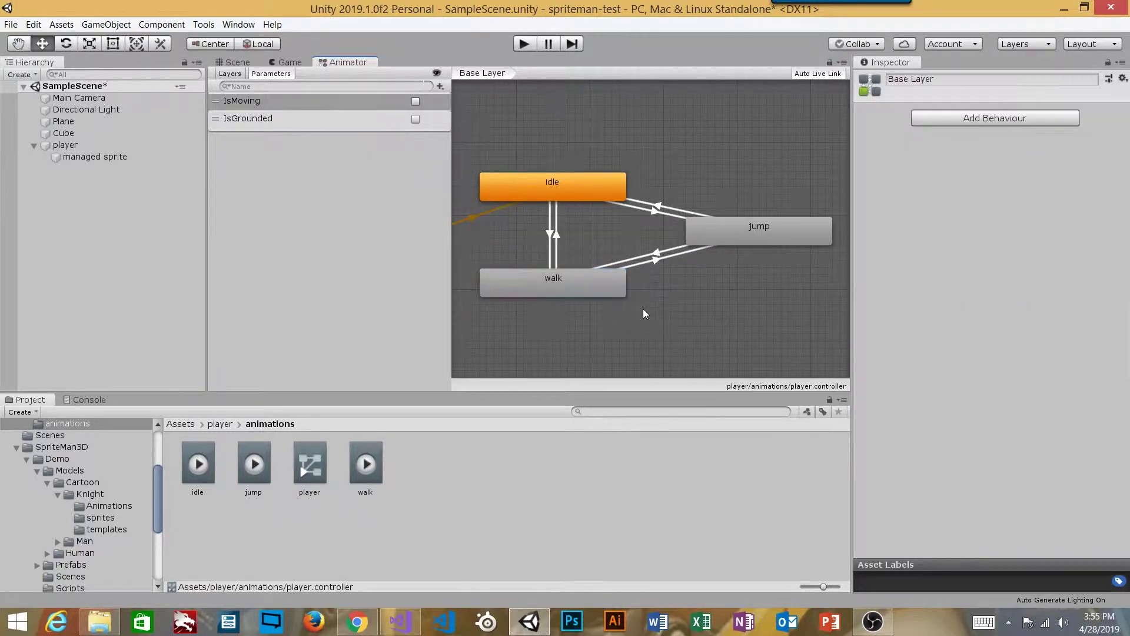
Play the scene in the Game view and test the knight's walking and jumping around and onto the white cube
left_click(290, 63)
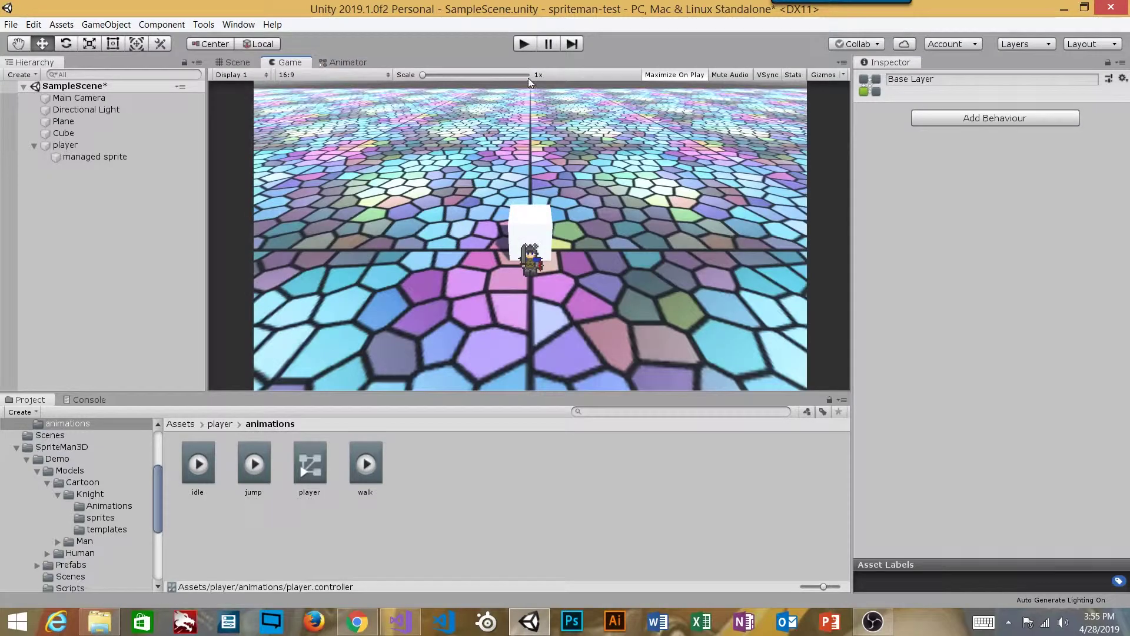
left_click(524, 45)
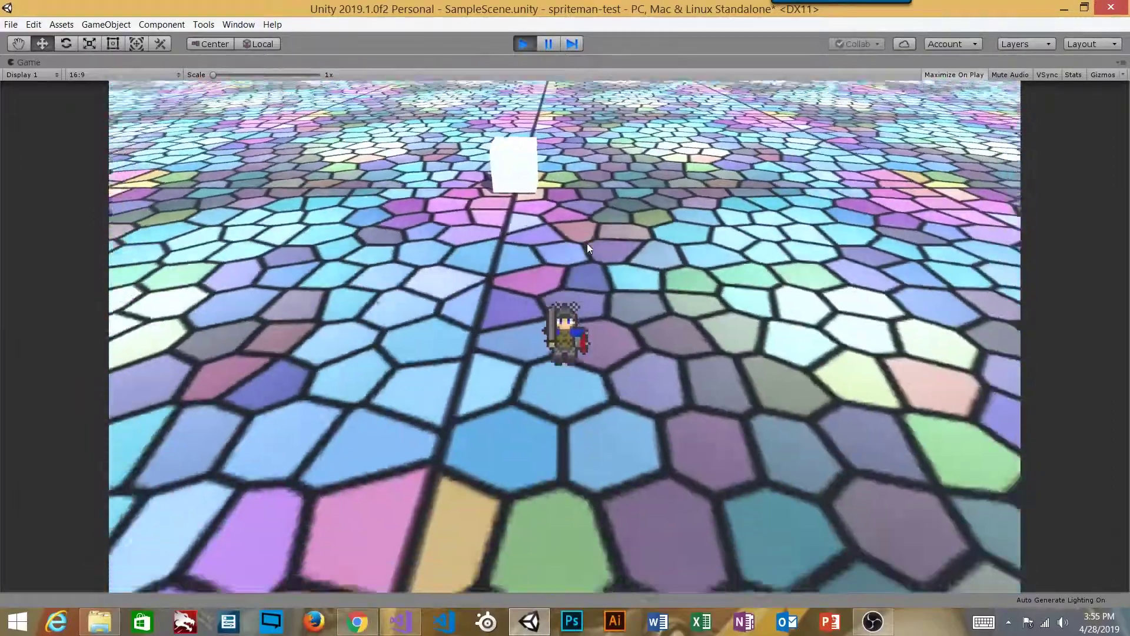
key("w")
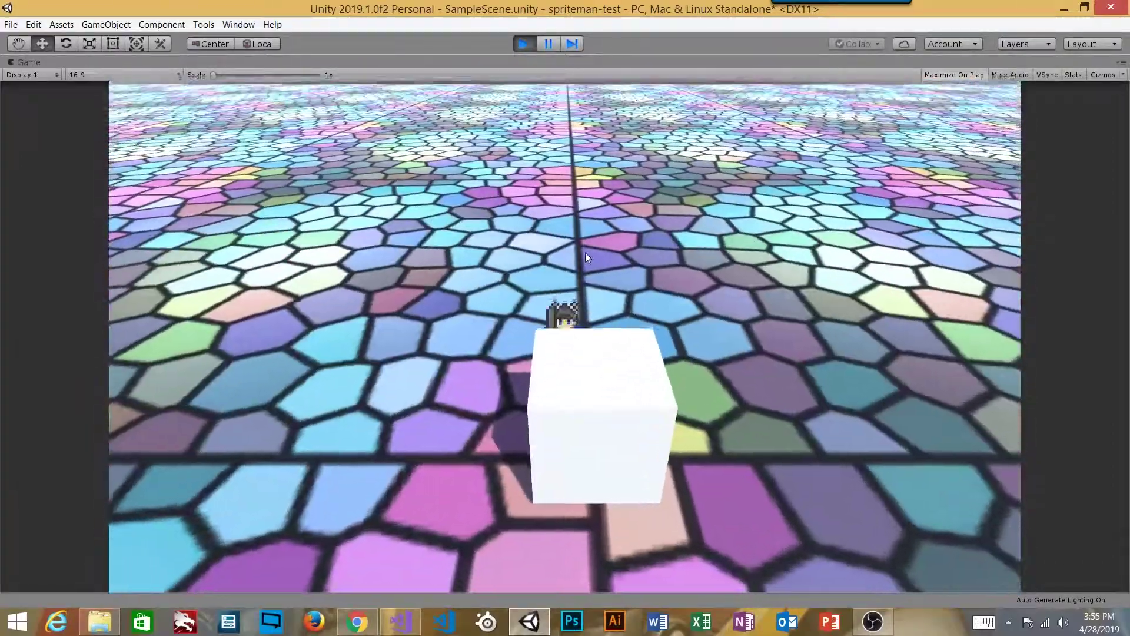
key("s")
key("d")
key("w")
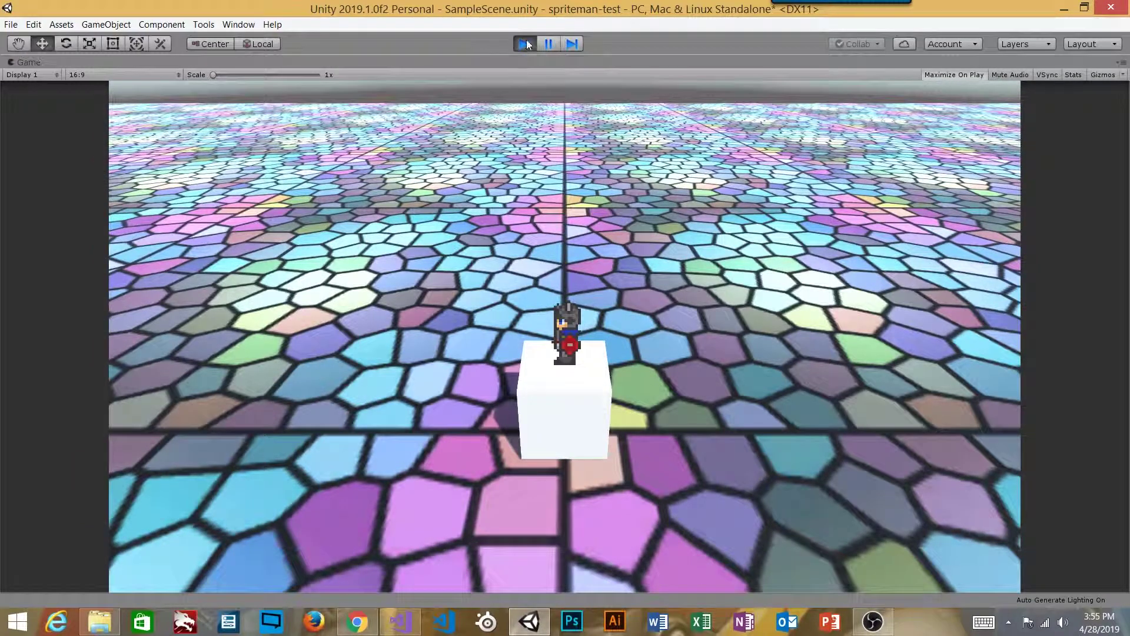